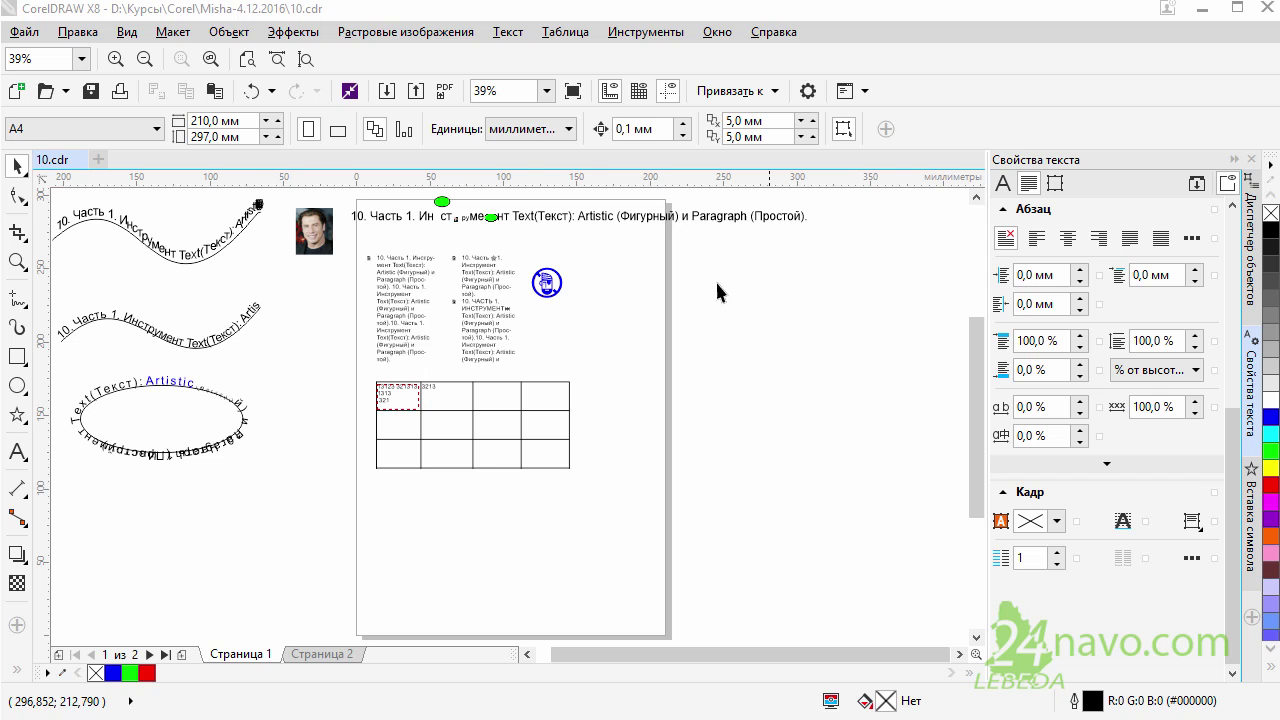
- Select the two-column paragraph text frame, toggling between its rotation and resize handles
left_click(503, 333)
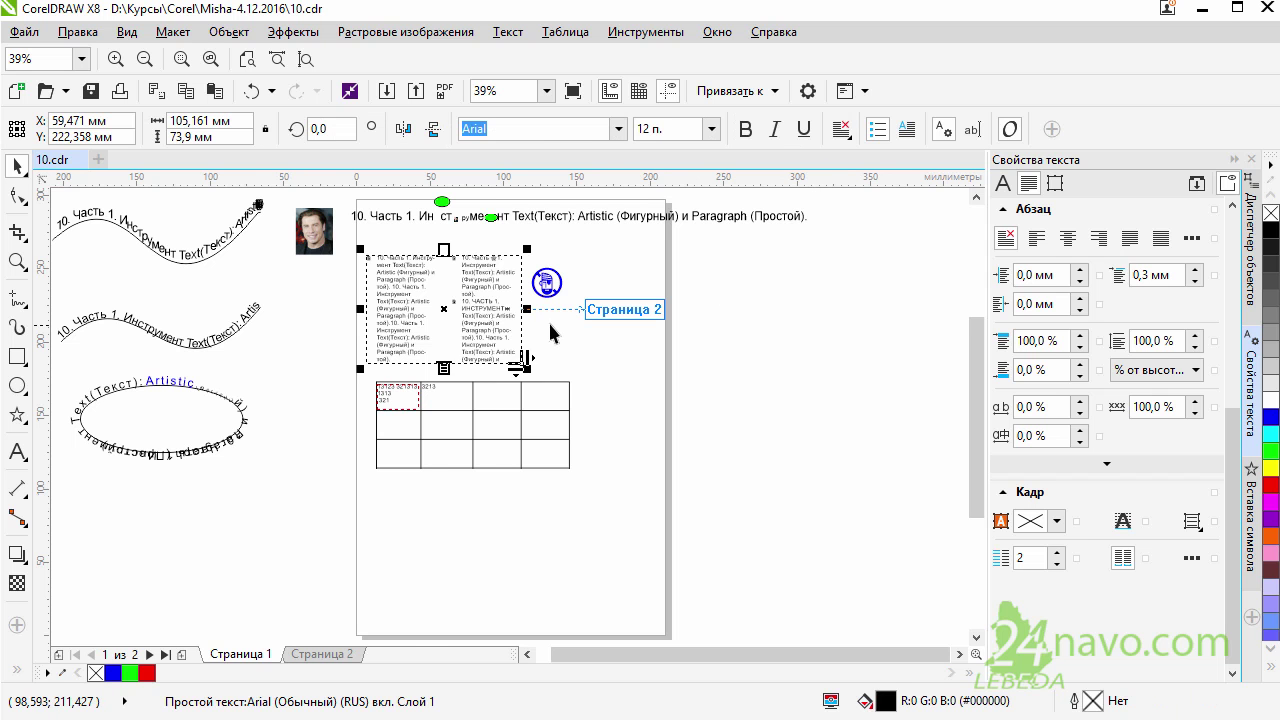
left_click(711, 360)
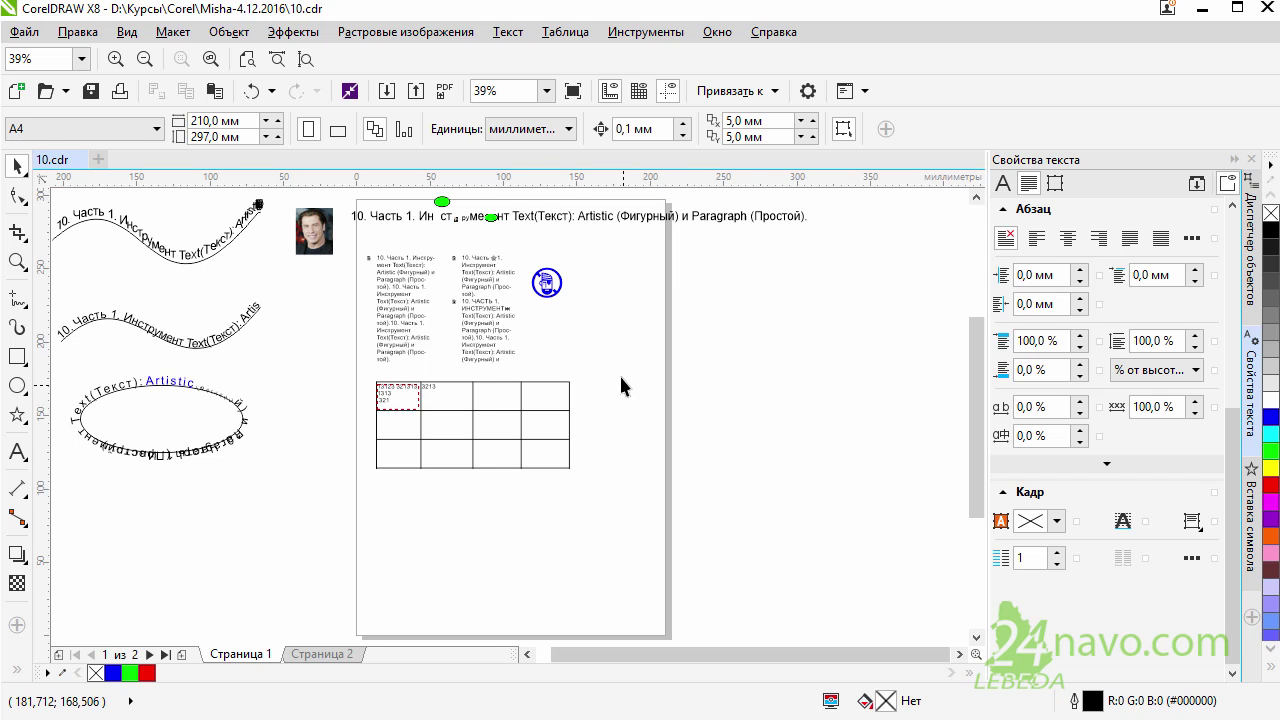
left_click(497, 331)
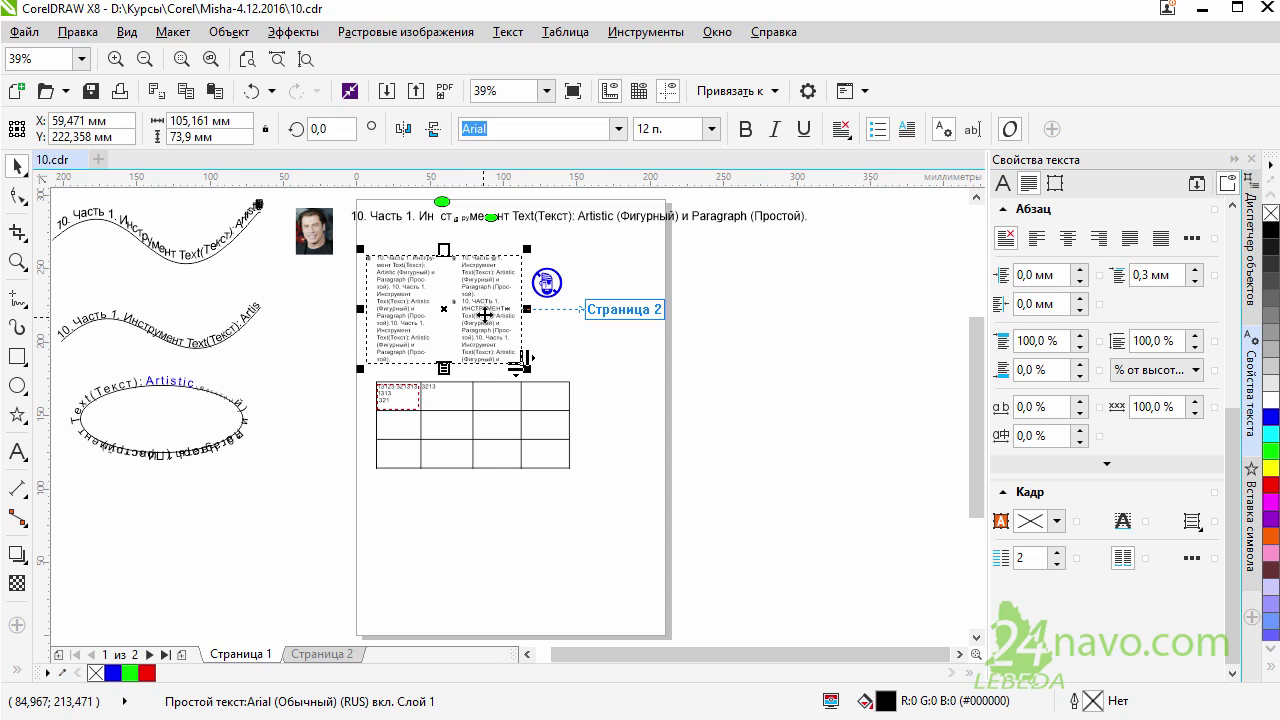
left_click(413, 310)
left_click(413, 297)
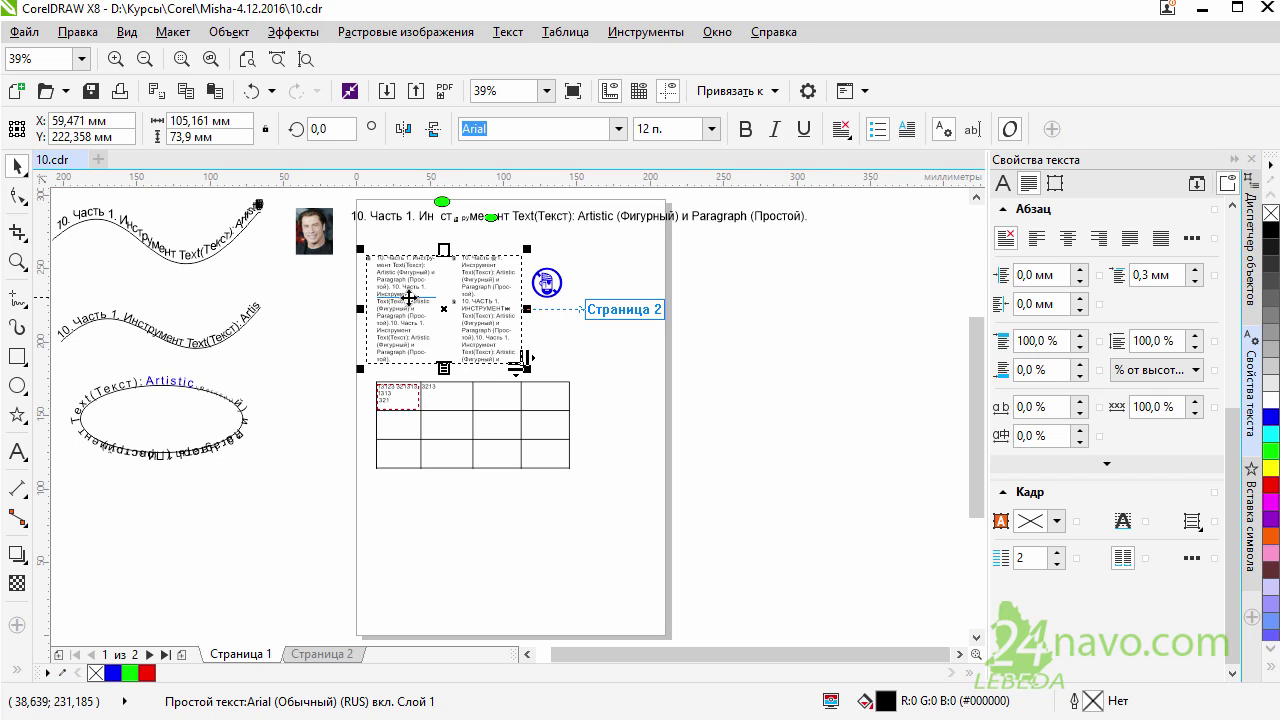
- Select all the linked paragraph text in both columns and copy it
left_click(14, 456)
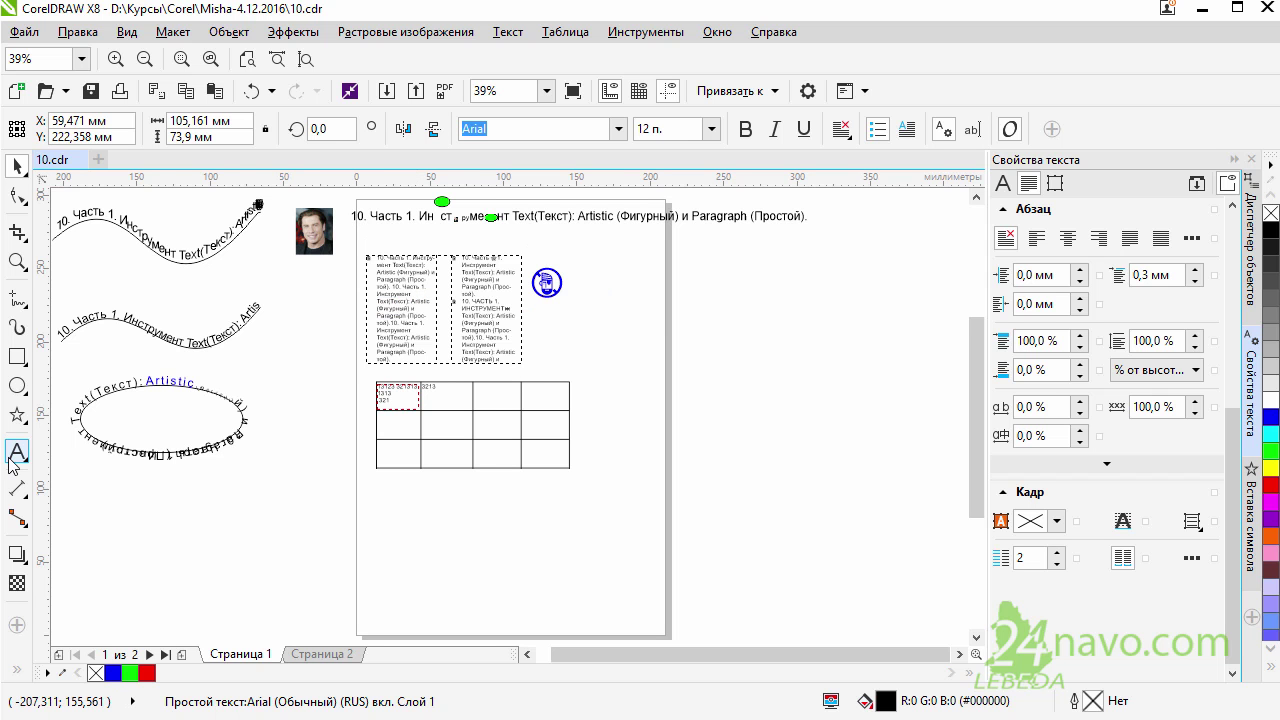
left_click(516, 357)
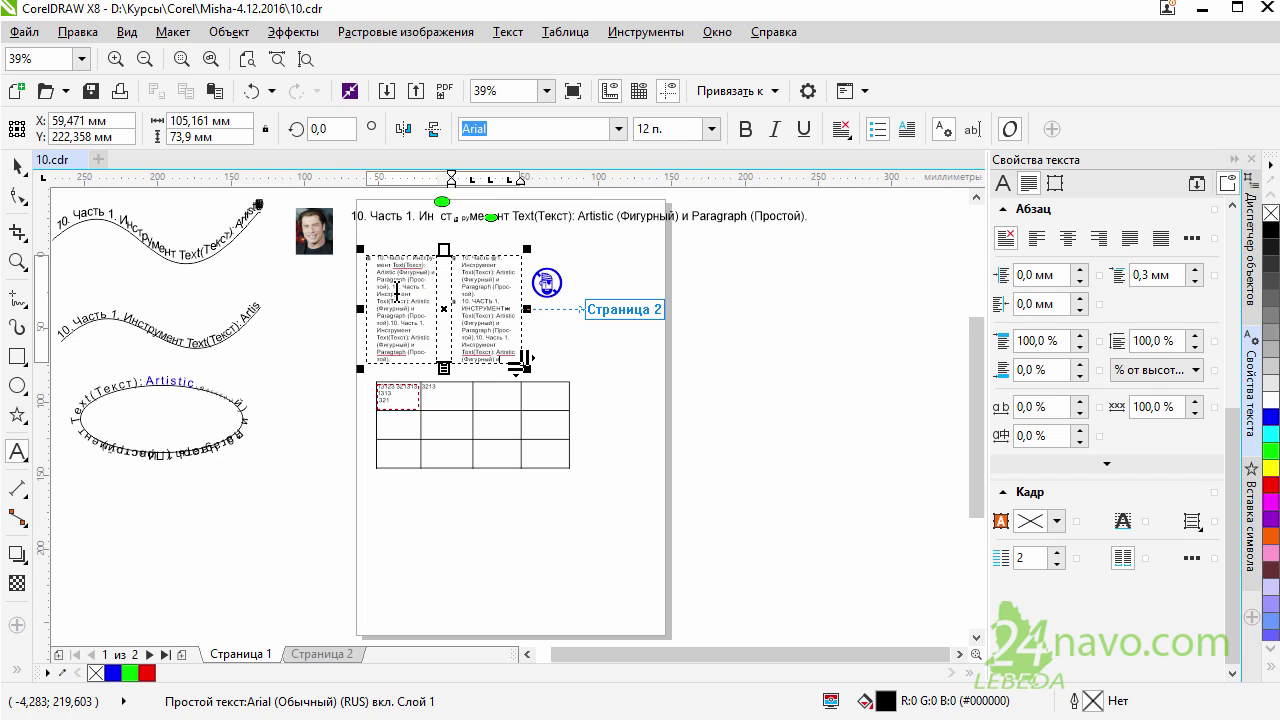
left_click(413, 285)
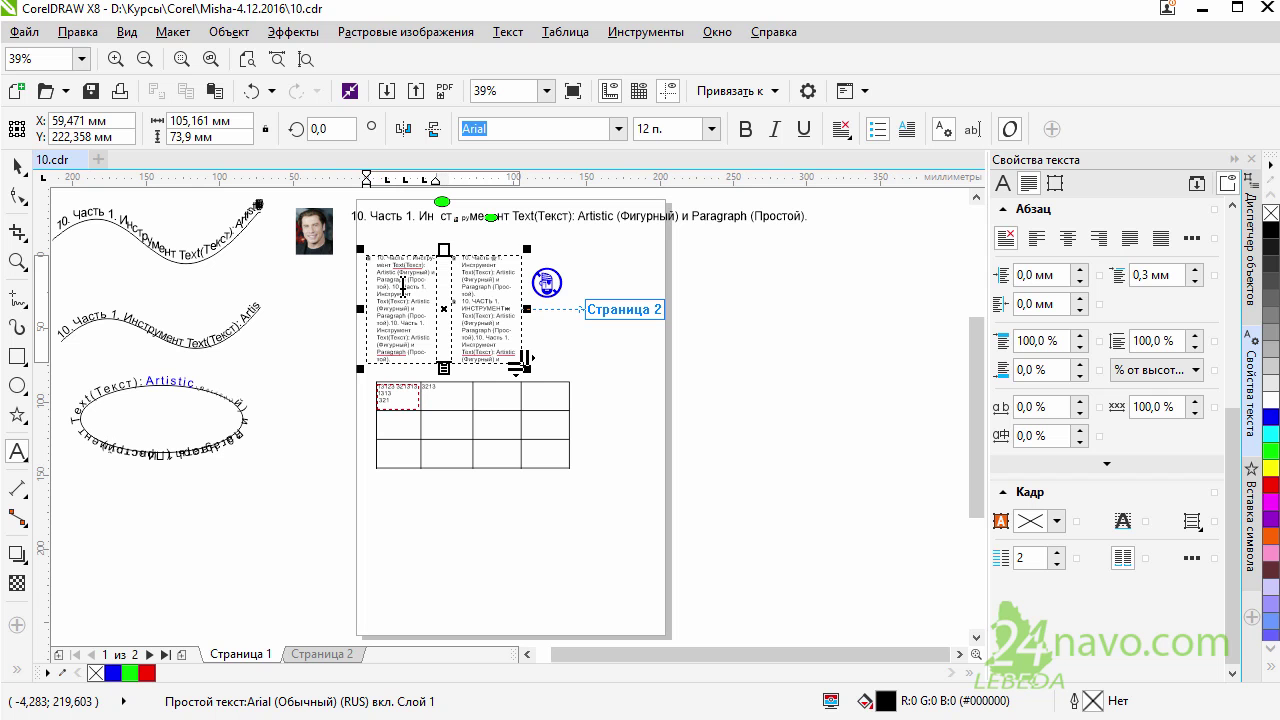
key("ctrl+a")
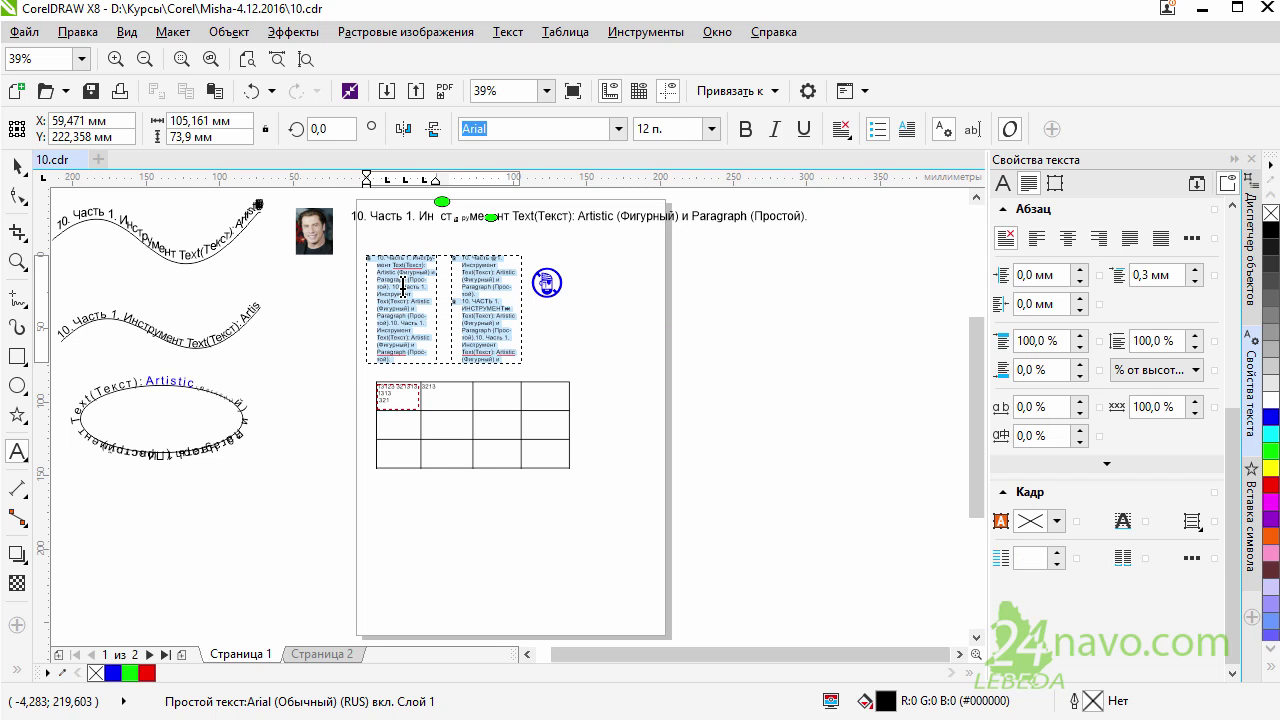
left_click(505, 344)
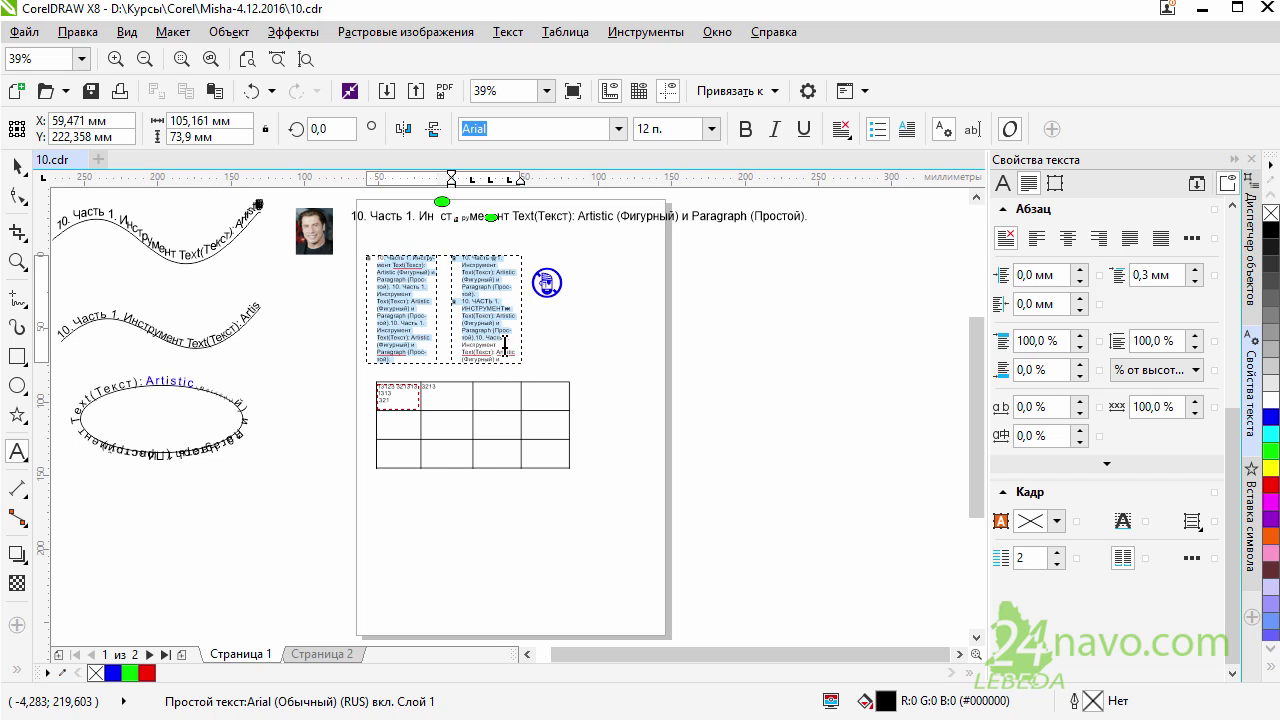
left_click(477, 312)
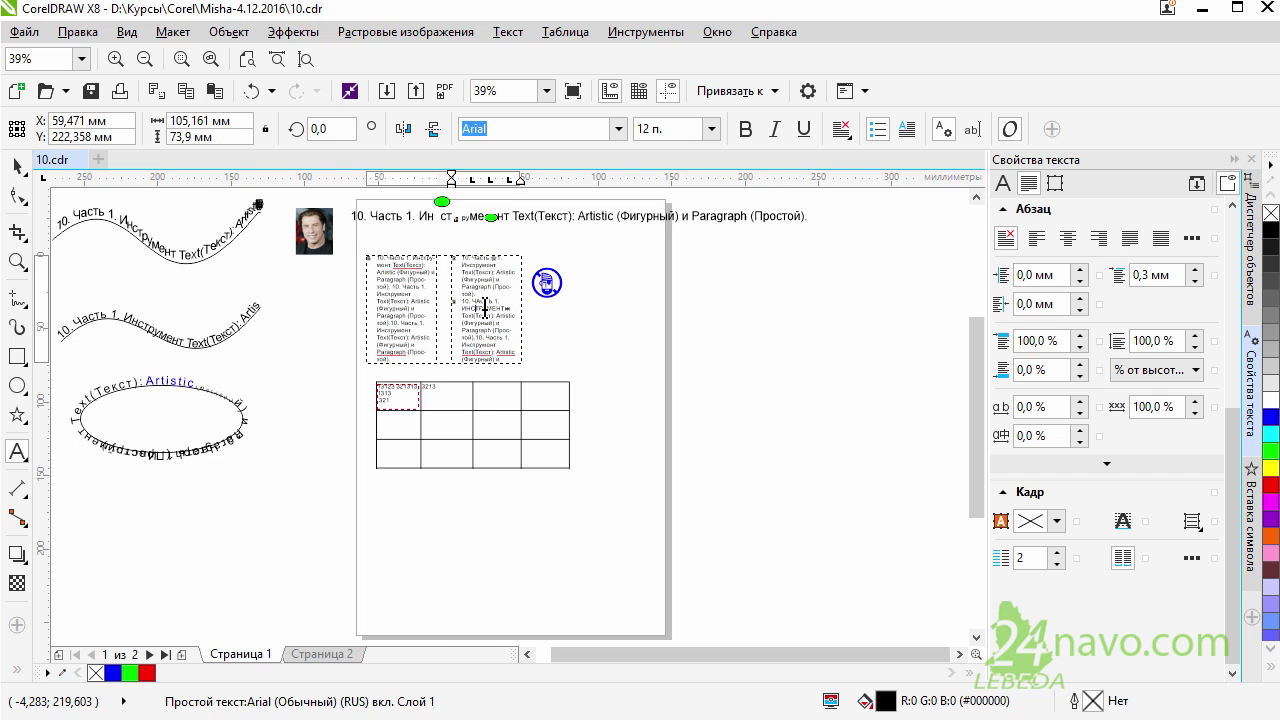
key("ctrl+a")
right_click(485, 305)
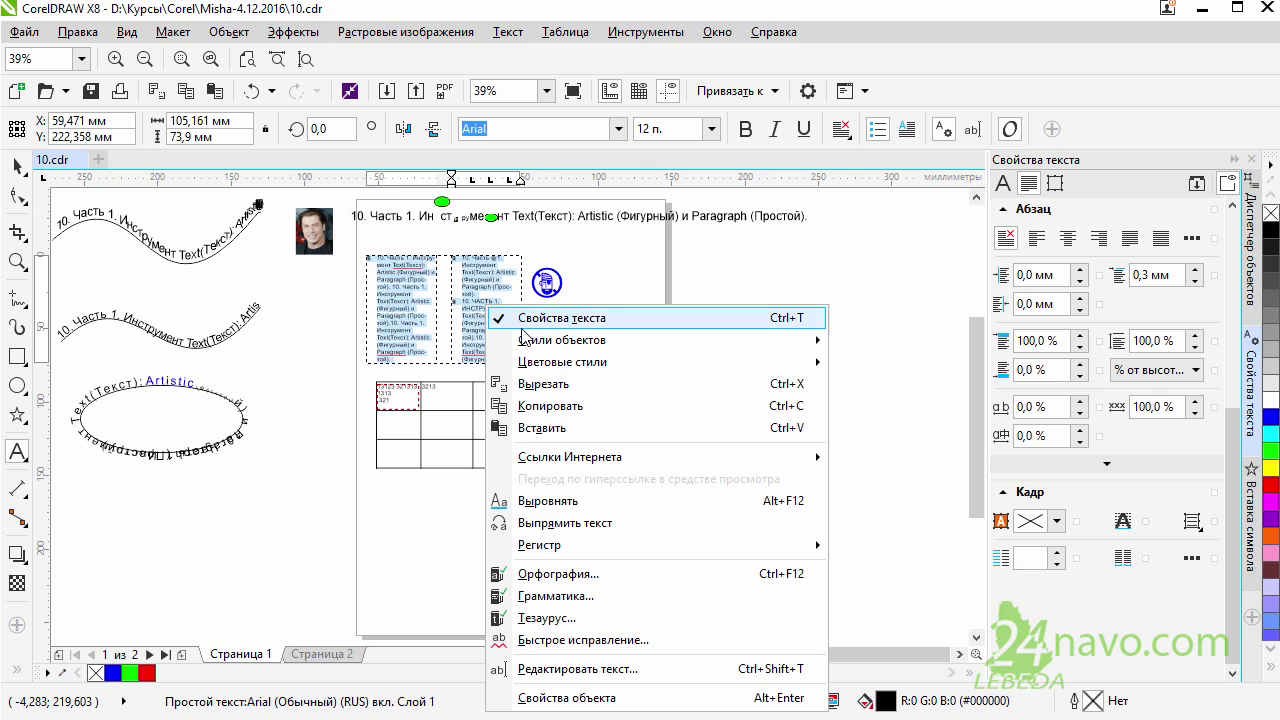
left_click(560, 408)
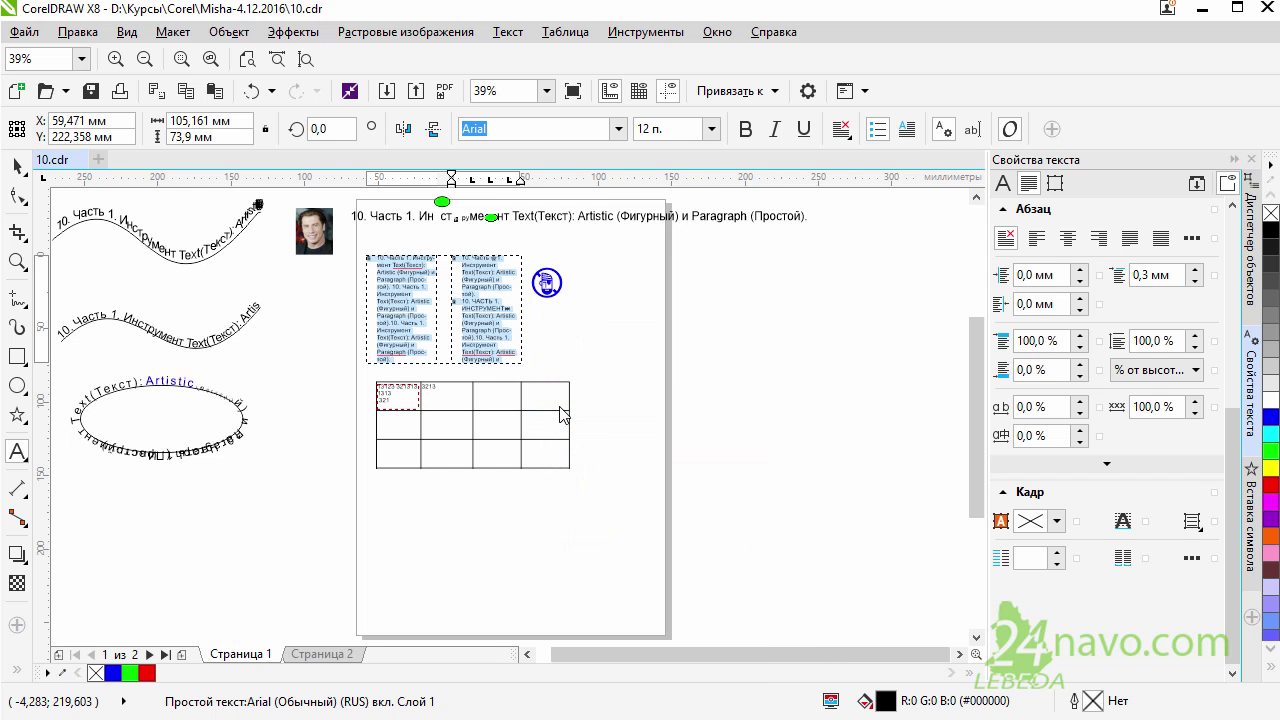
left_click(17, 166)
left_click(276, 463)
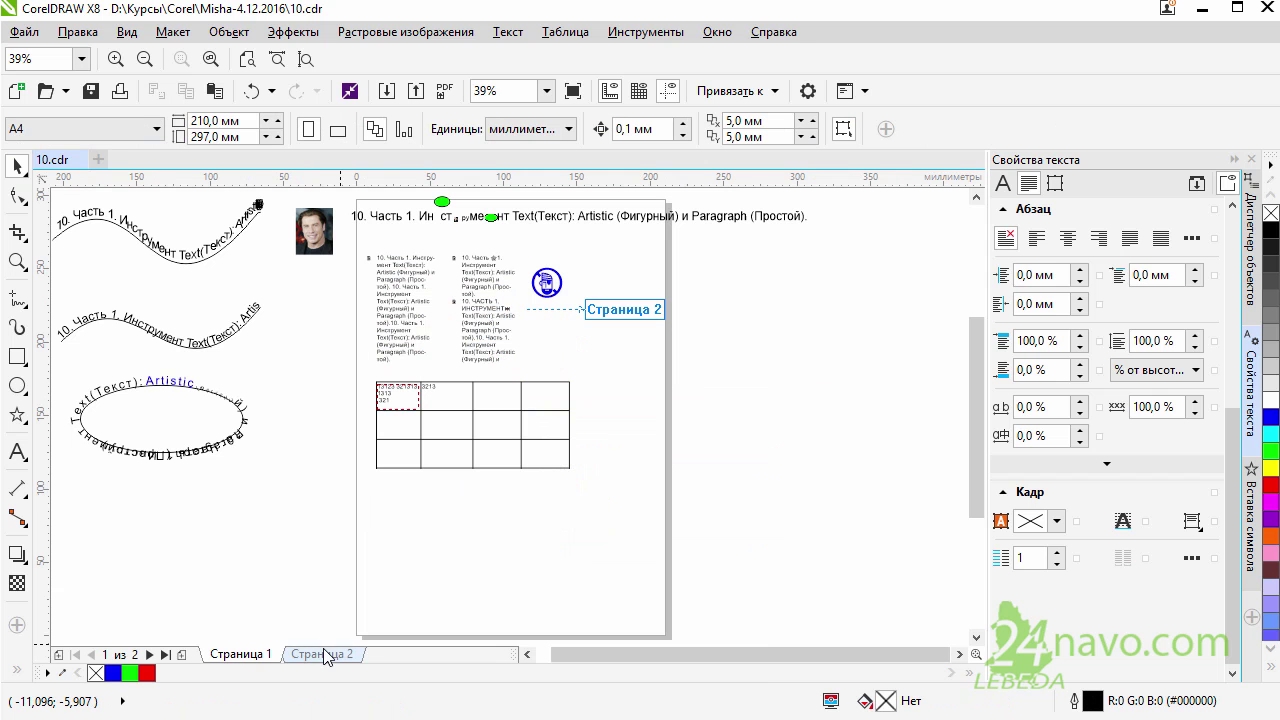
- Add a third page to the document and go to page 3
left_click(182, 656)
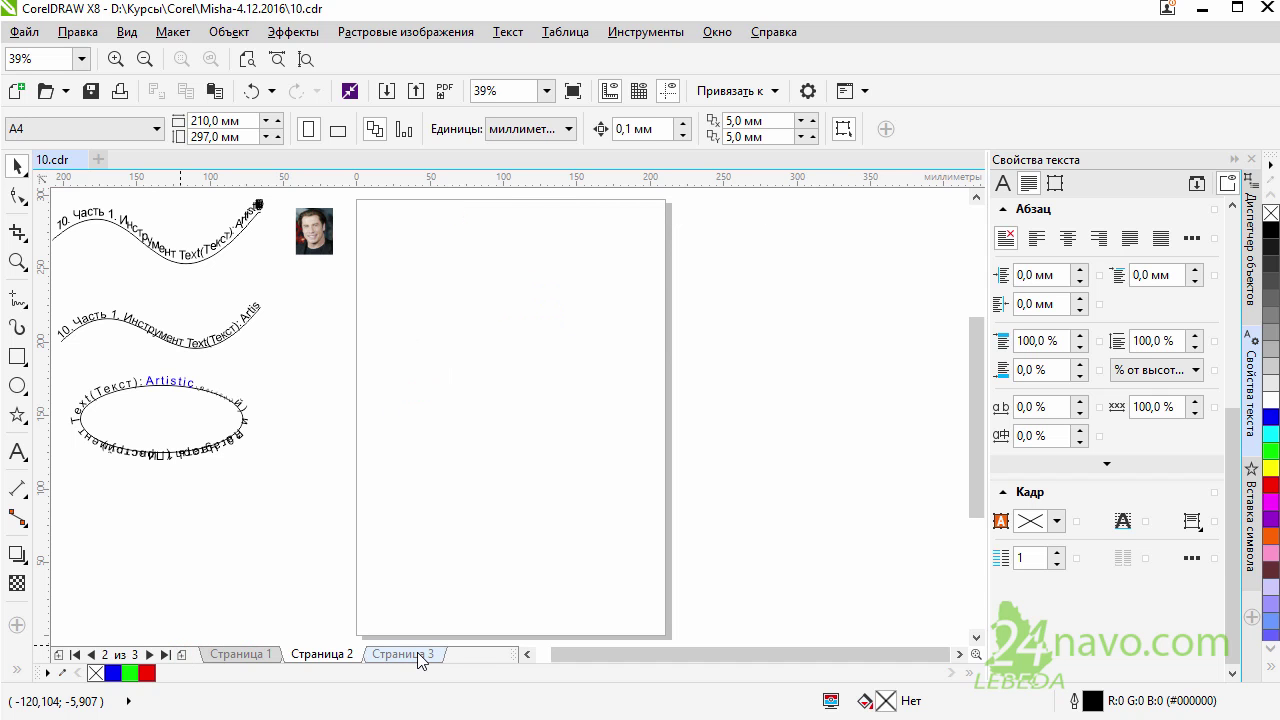
left_click(420, 655)
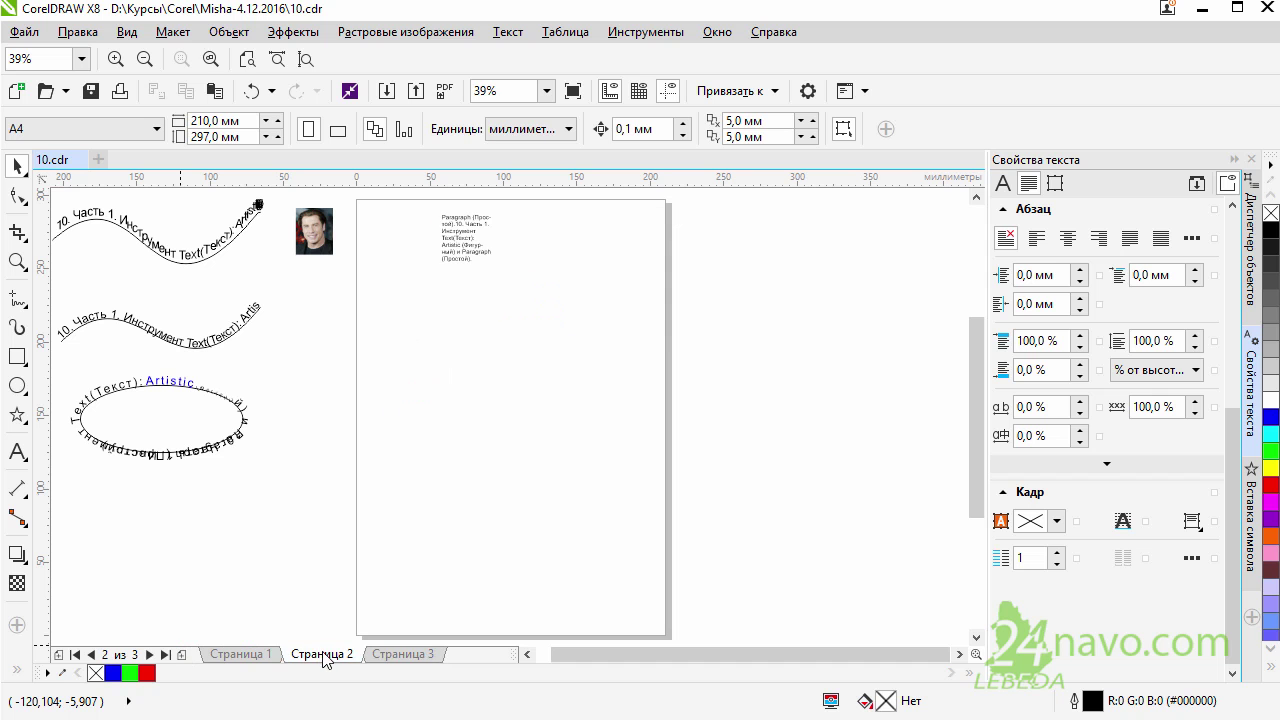
left_click_drag(378, 660, 322, 655)
left_click(418, 657)
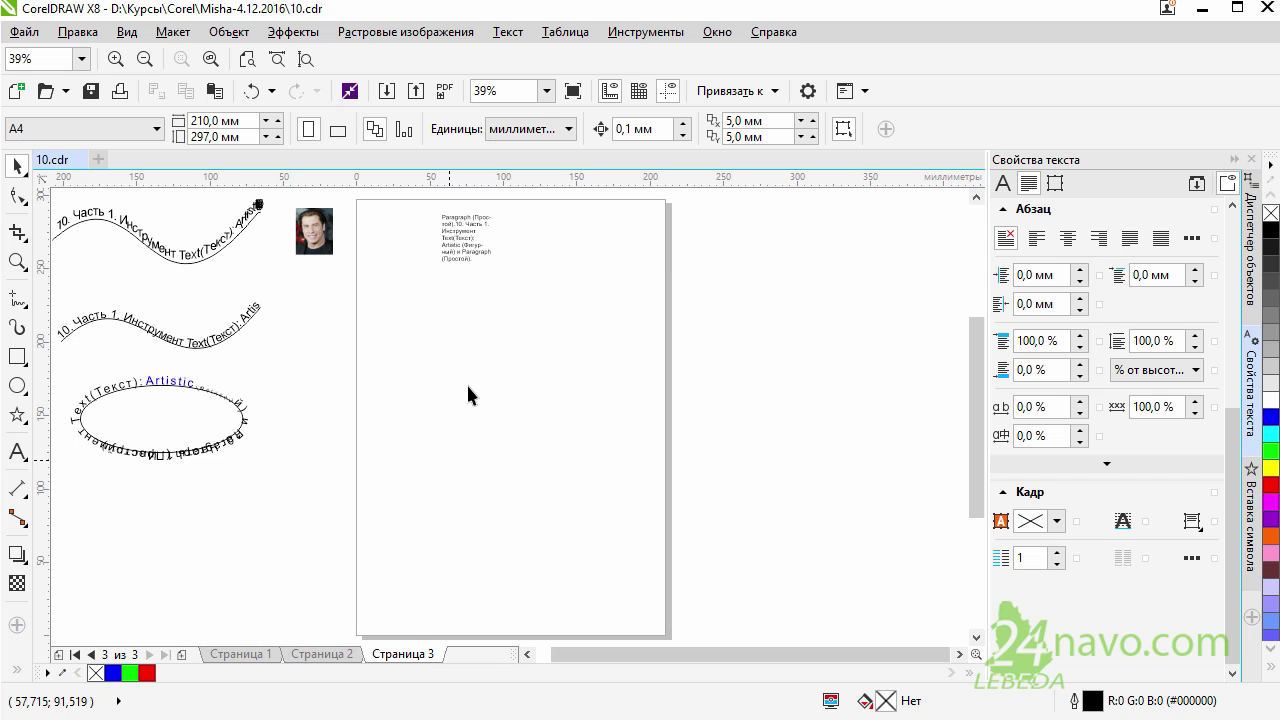
- Move the linked overflow text frame off page 3 onto page 2
left_click(479, 238)
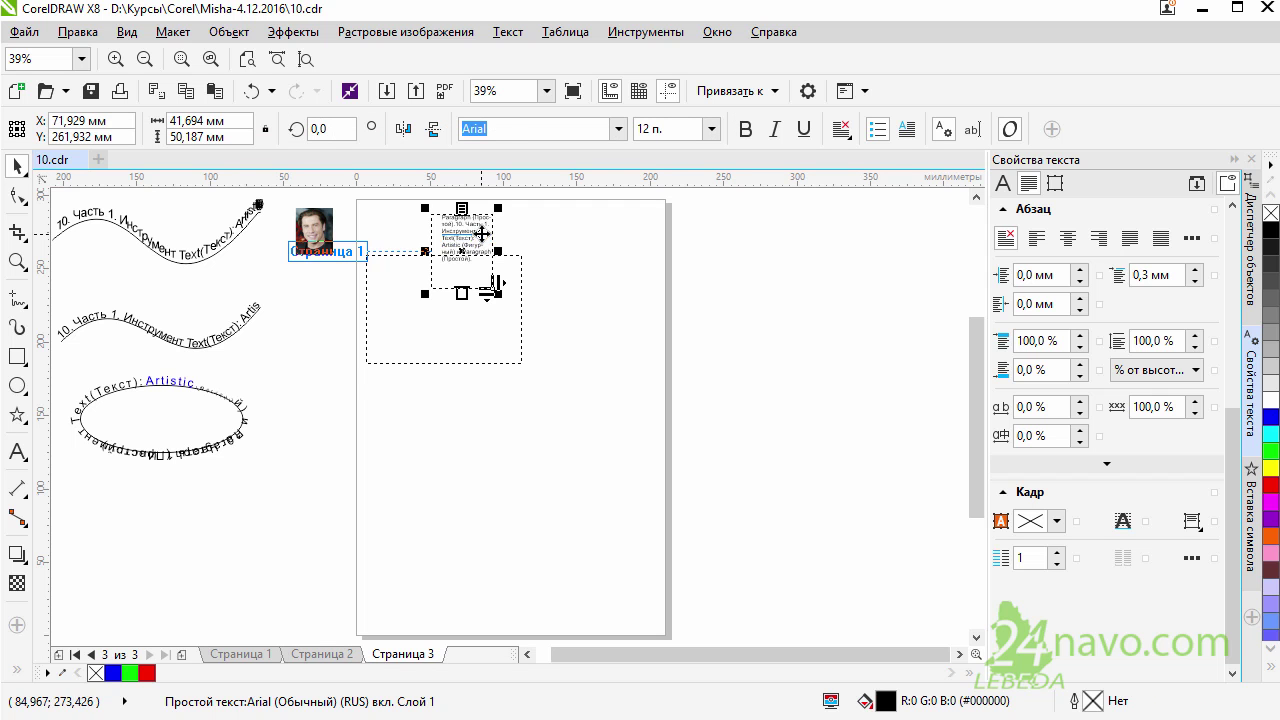
left_click_drag(482, 233, 326, 355)
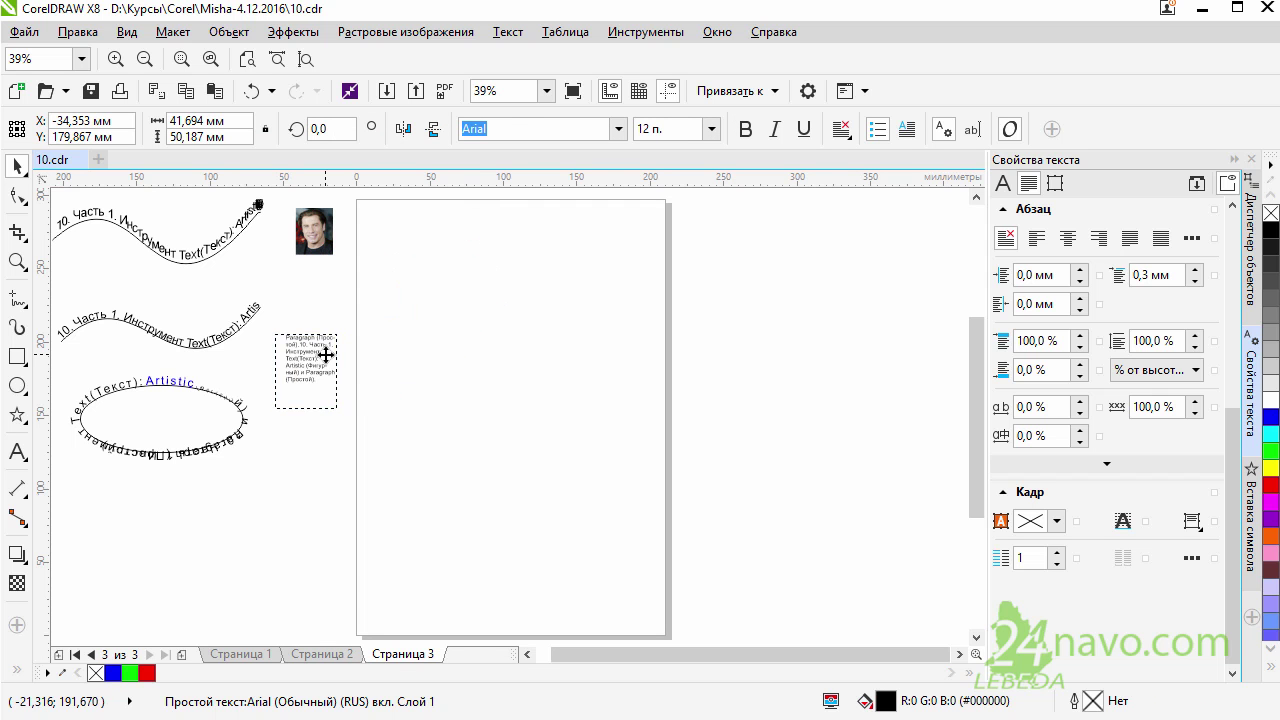
left_click(320, 654)
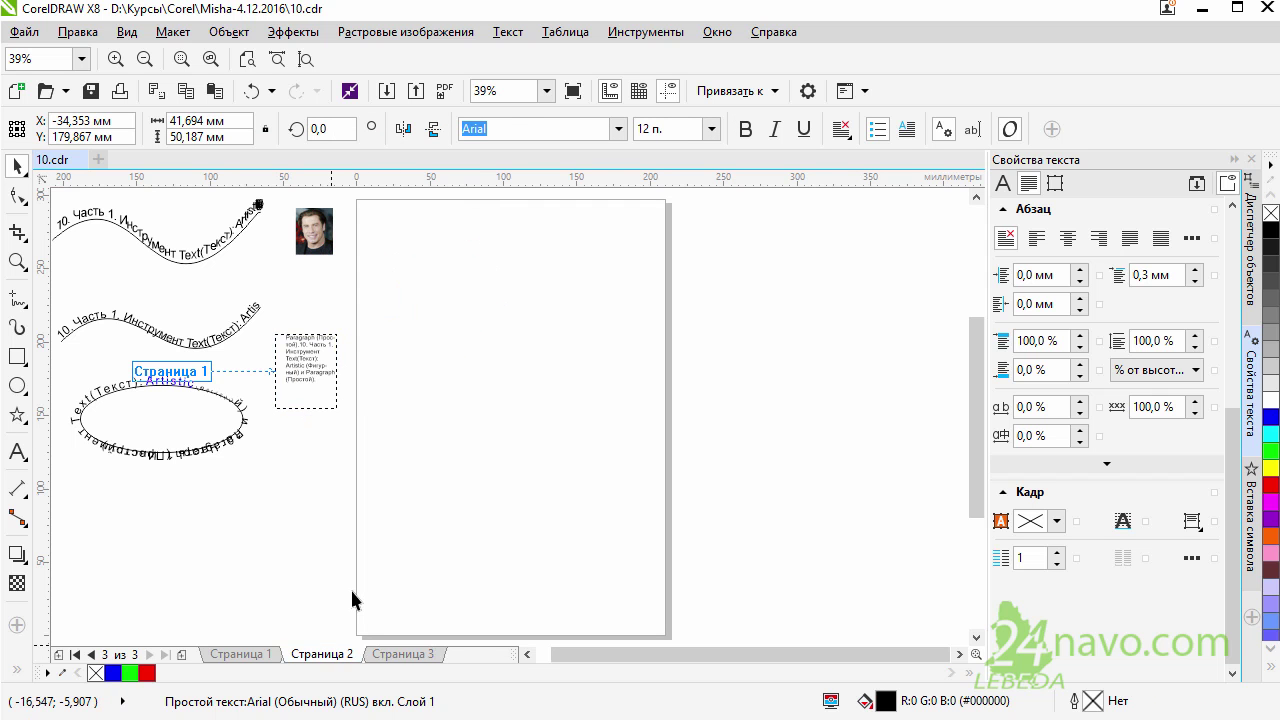
mouse_move(323, 360)
left_mouse_down()
mouse_move(377, 400)
mouse_move(486, 437)
mouse_move(460, 342)
left_mouse_up()
left_click(422, 656)
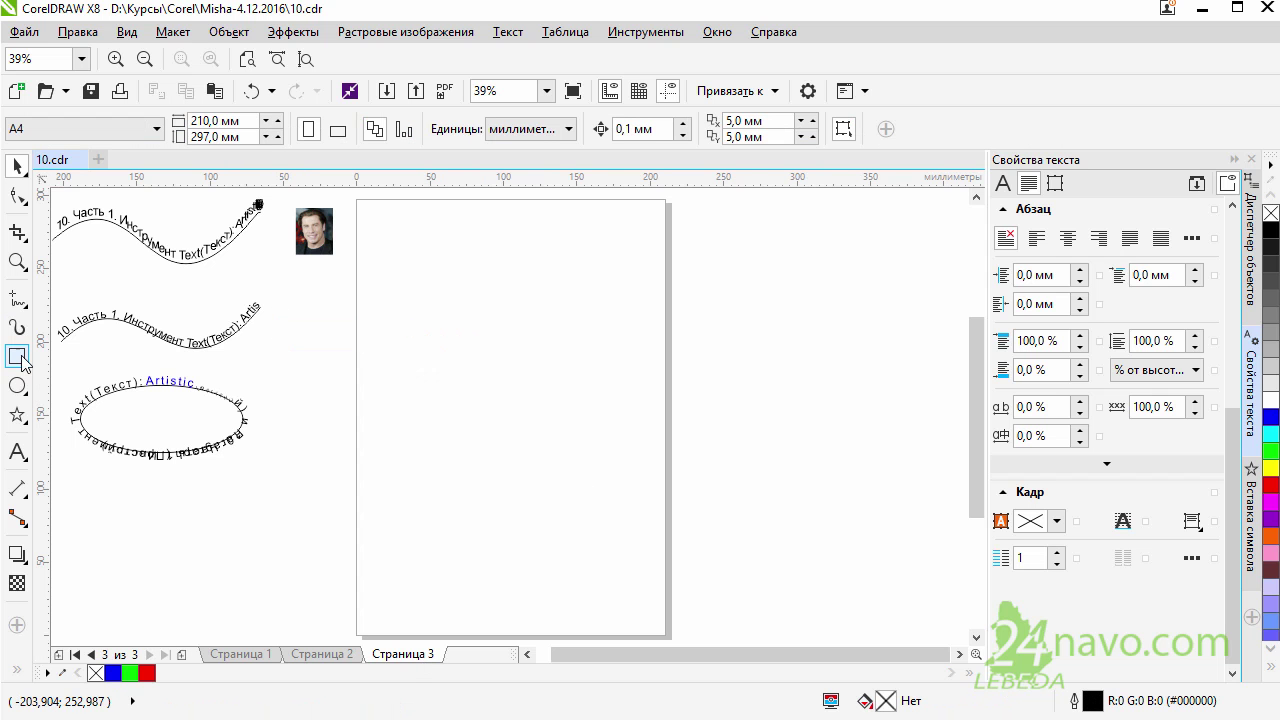
- Draw a text frame near the top of page 3 and paste the copied paragraph text
left_click(17, 453)
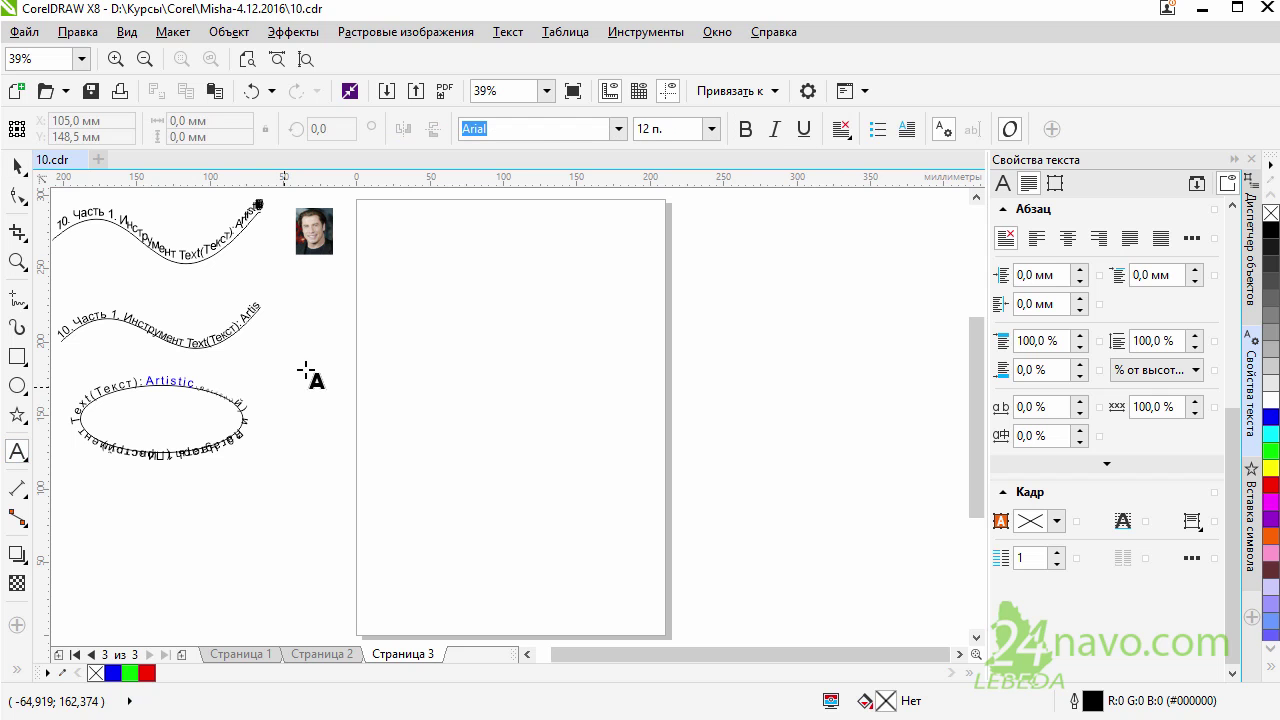
left_click_drag(414, 251, 600, 378)
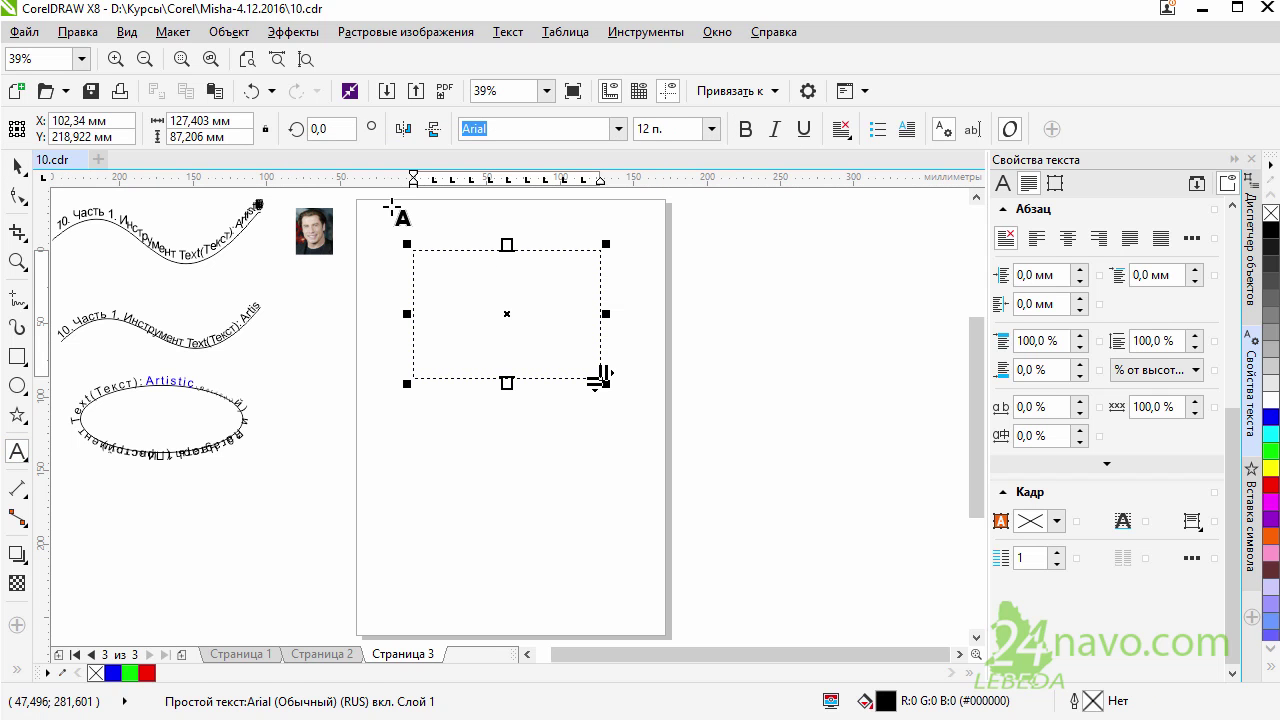
left_click(217, 95)
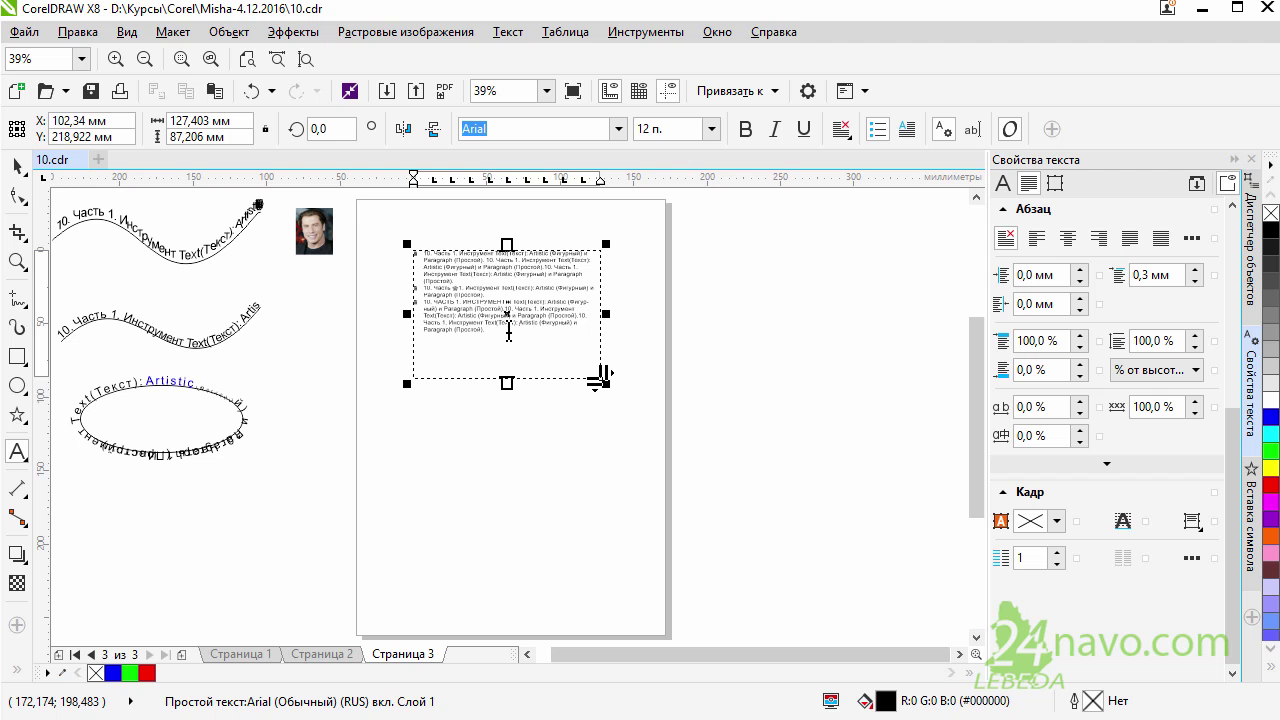
left_click(217, 95)
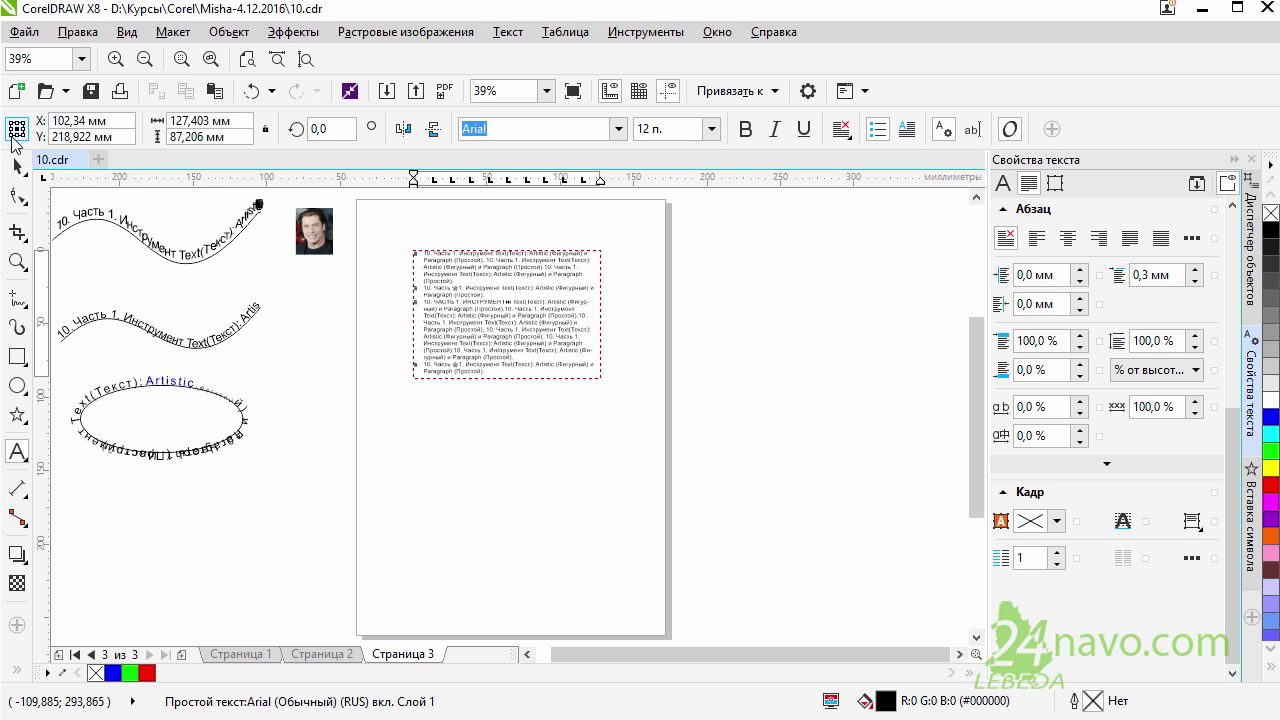
- Enlarge the text frame to about 155 × 106 mm and nudge it up and left
left_click(17, 165)
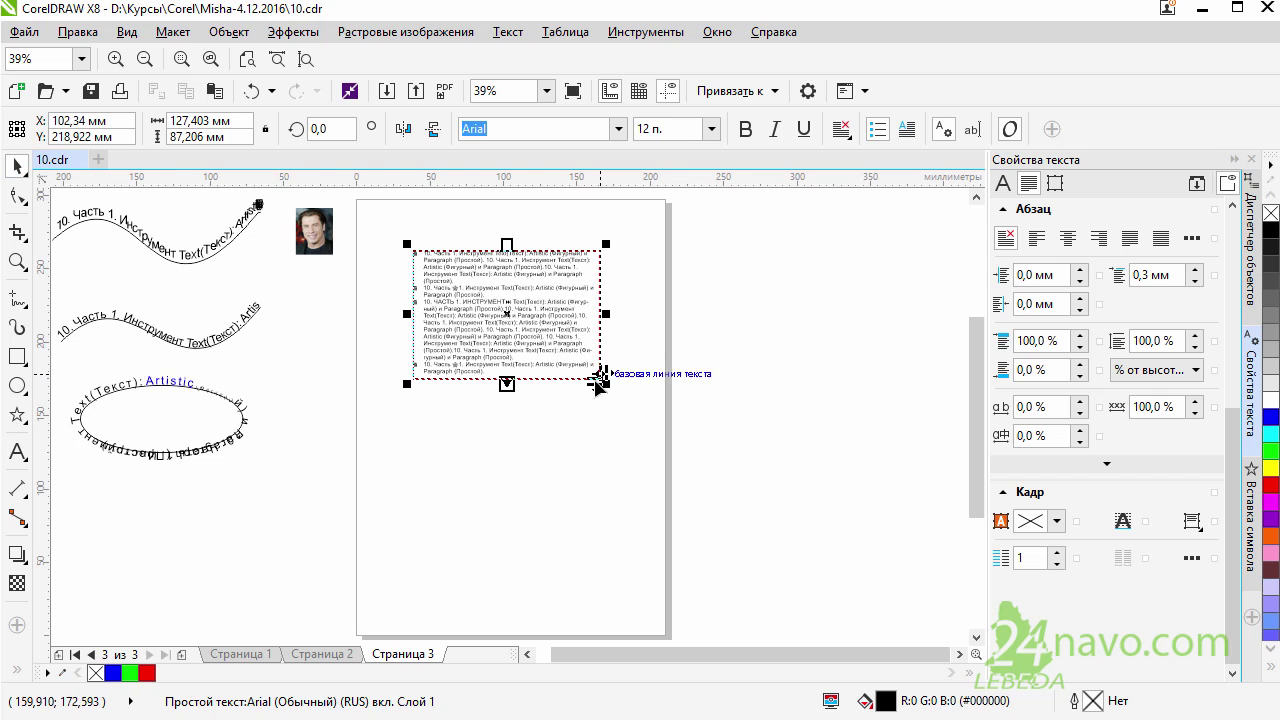
left_click_drag(603, 378, 646, 441)
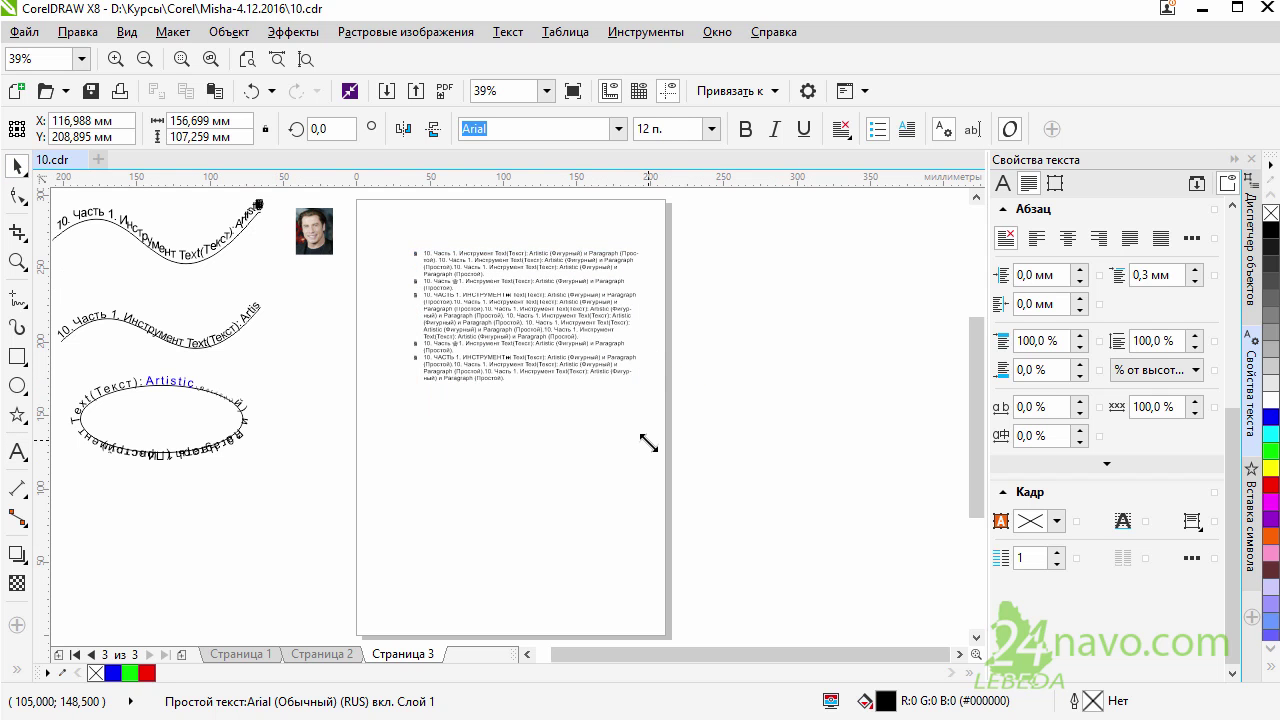
left_click_drag(576, 361, 566, 357)
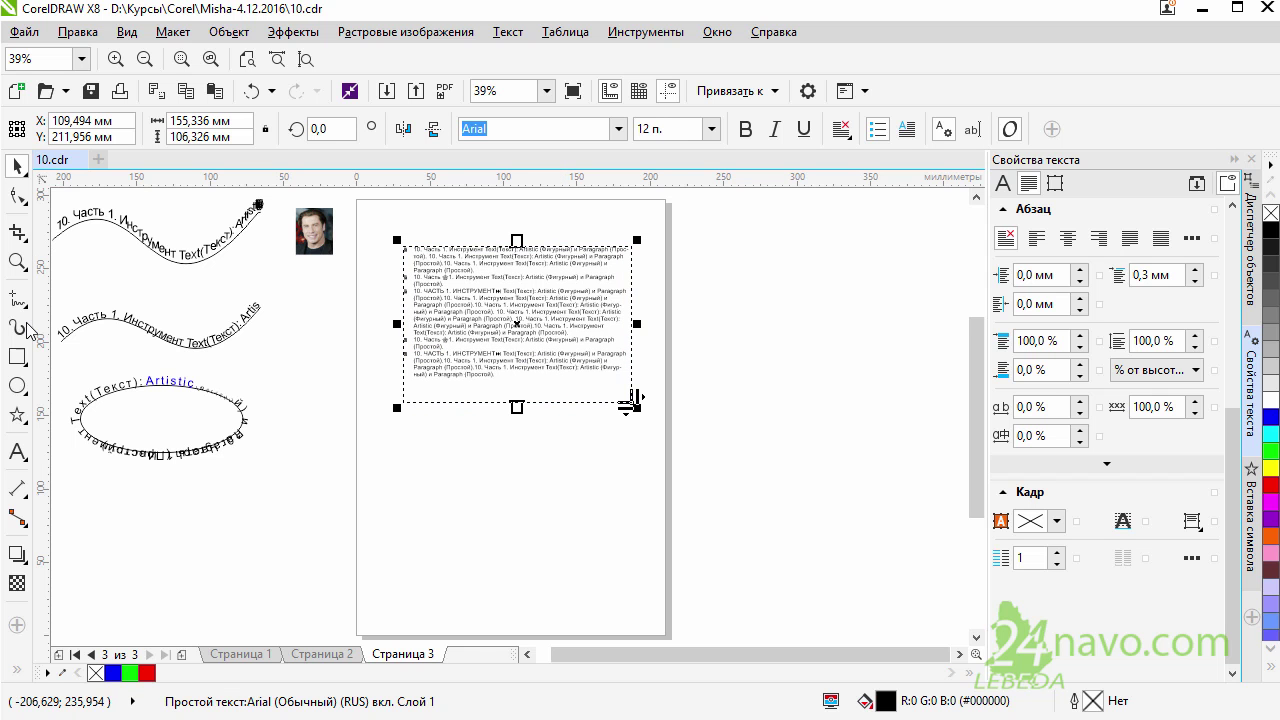
left_click(17, 262)
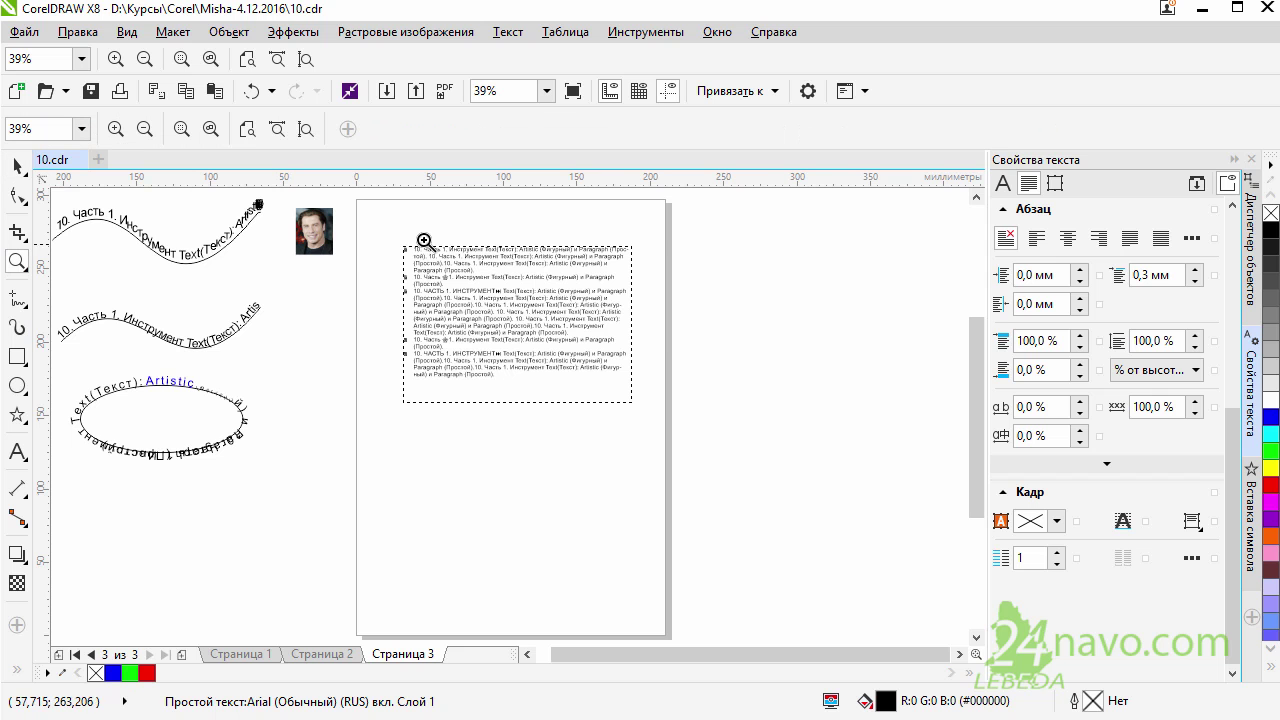
- Set all the paragraph text on page 3 to 8 pt
left_click_drag(578, 374, 689, 426)
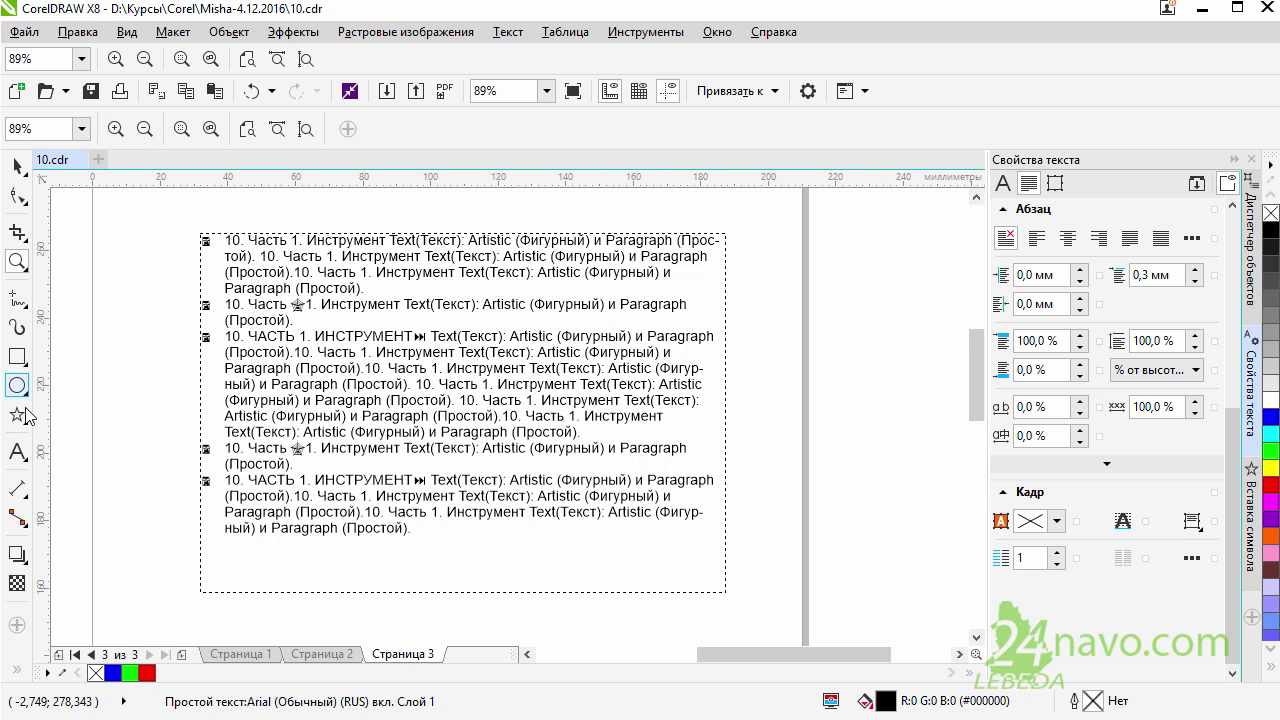
left_click(17, 452)
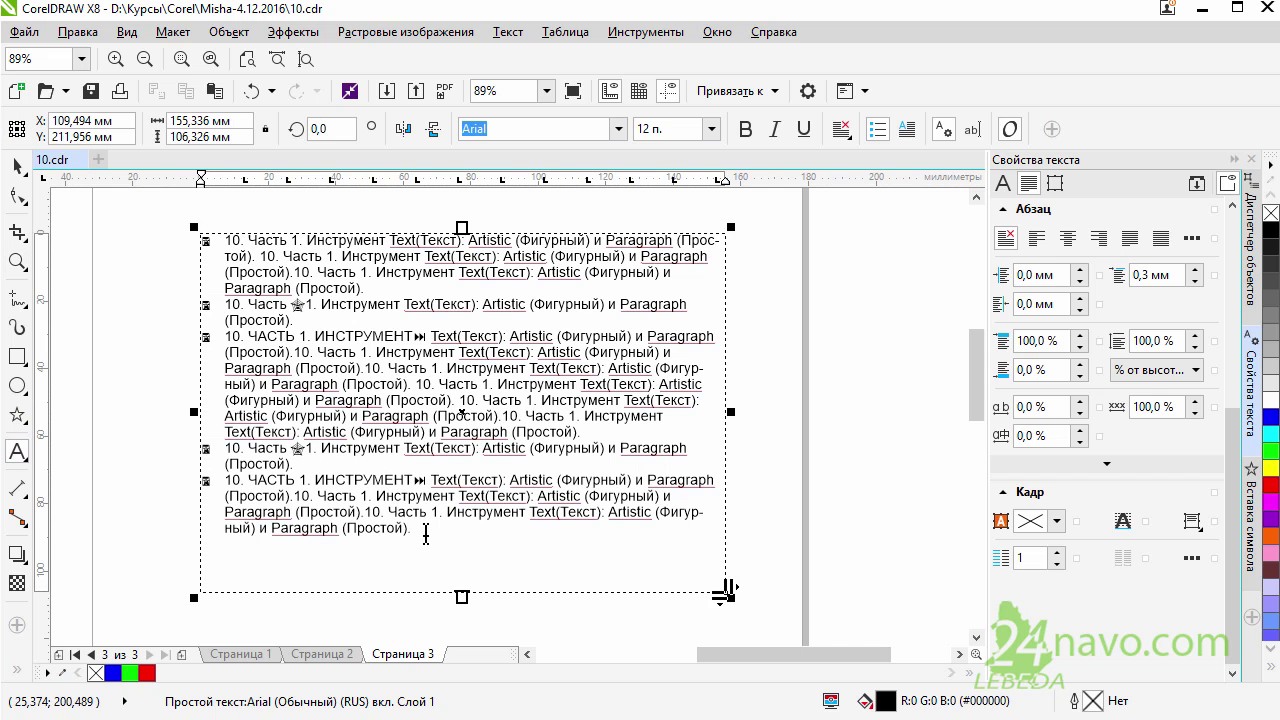
left_click_drag(426, 535, 222, 242)
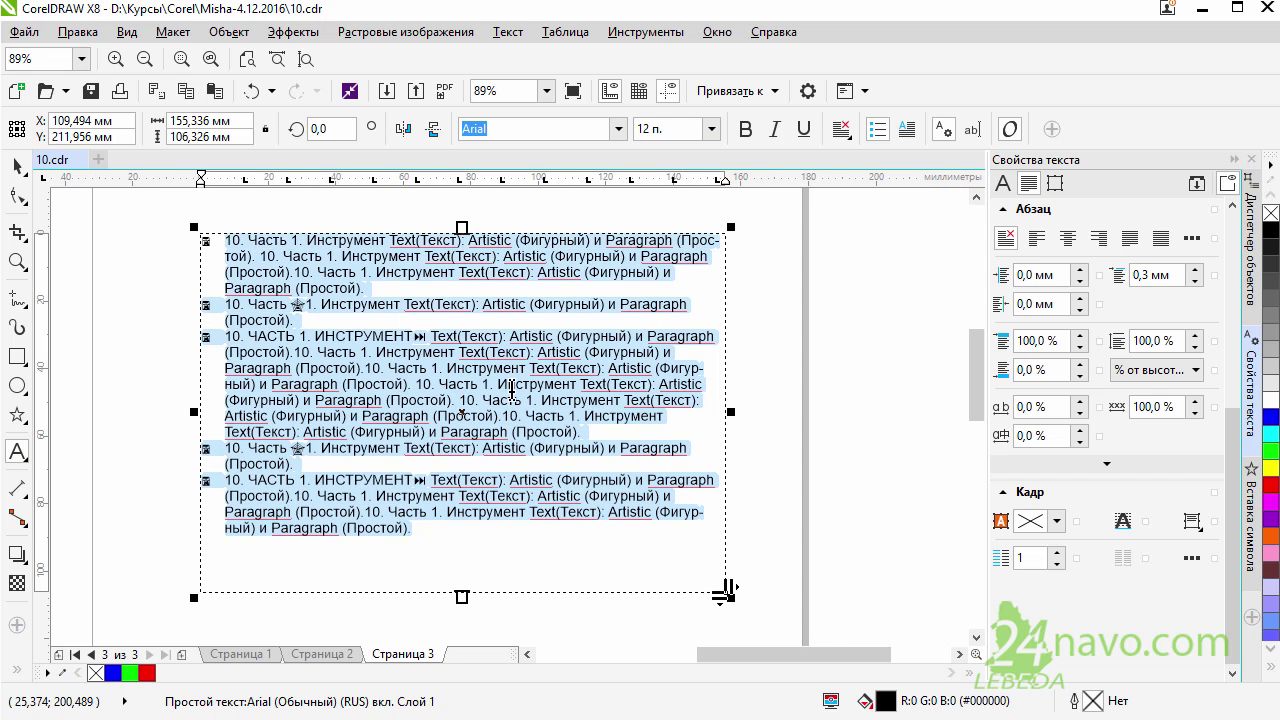
left_click(716, 137)
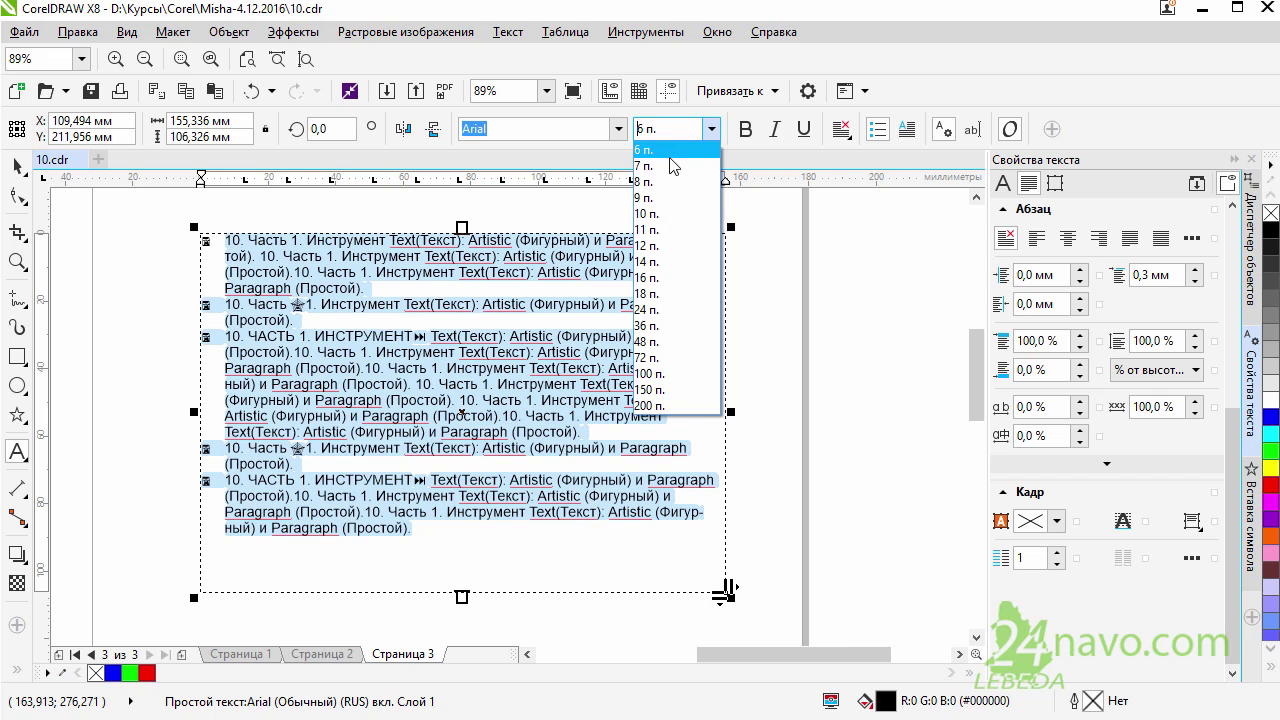
left_click(645, 181)
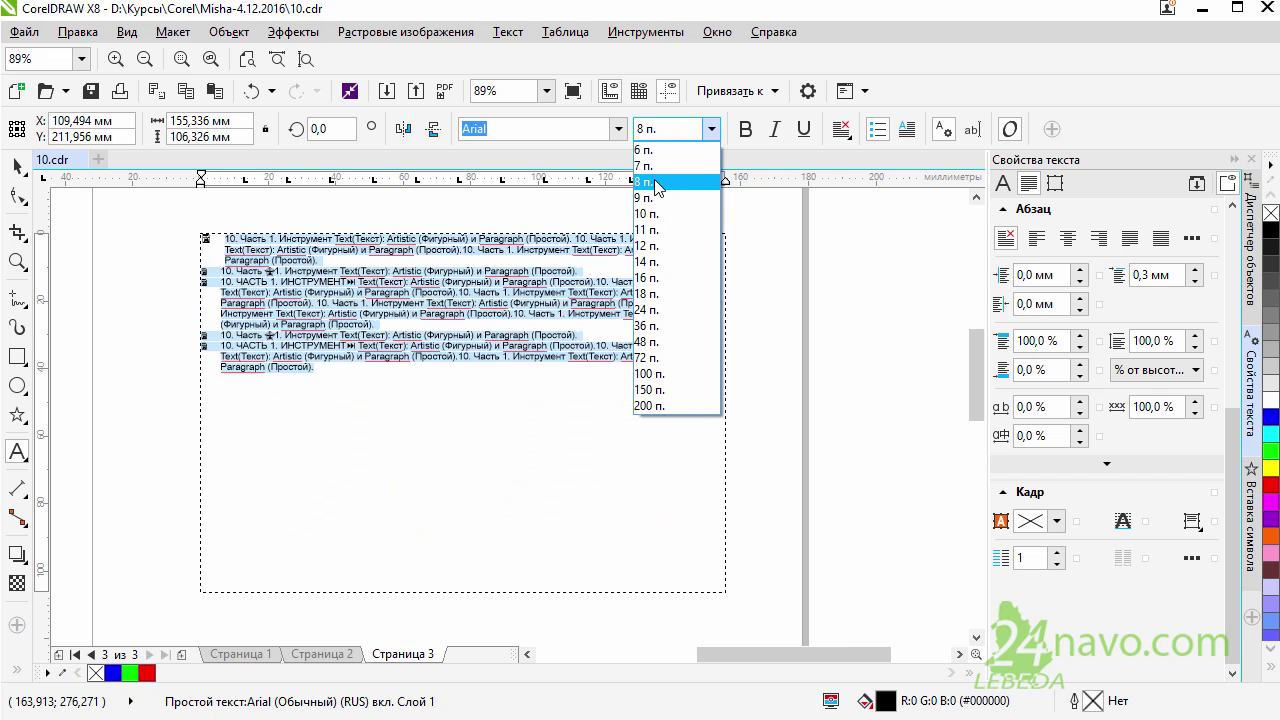
- Paste two more copies of the paragraphs after the last one to fill the frame
left_click(330, 374)
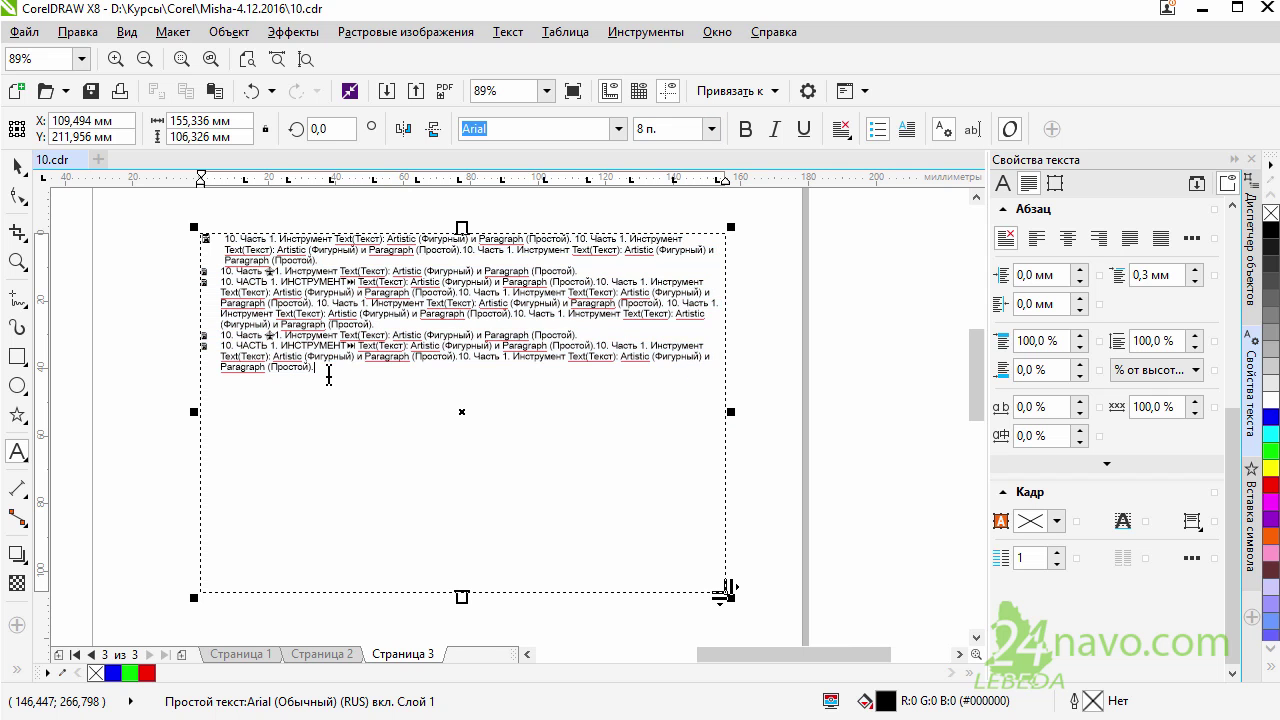
key("ctrl+v")
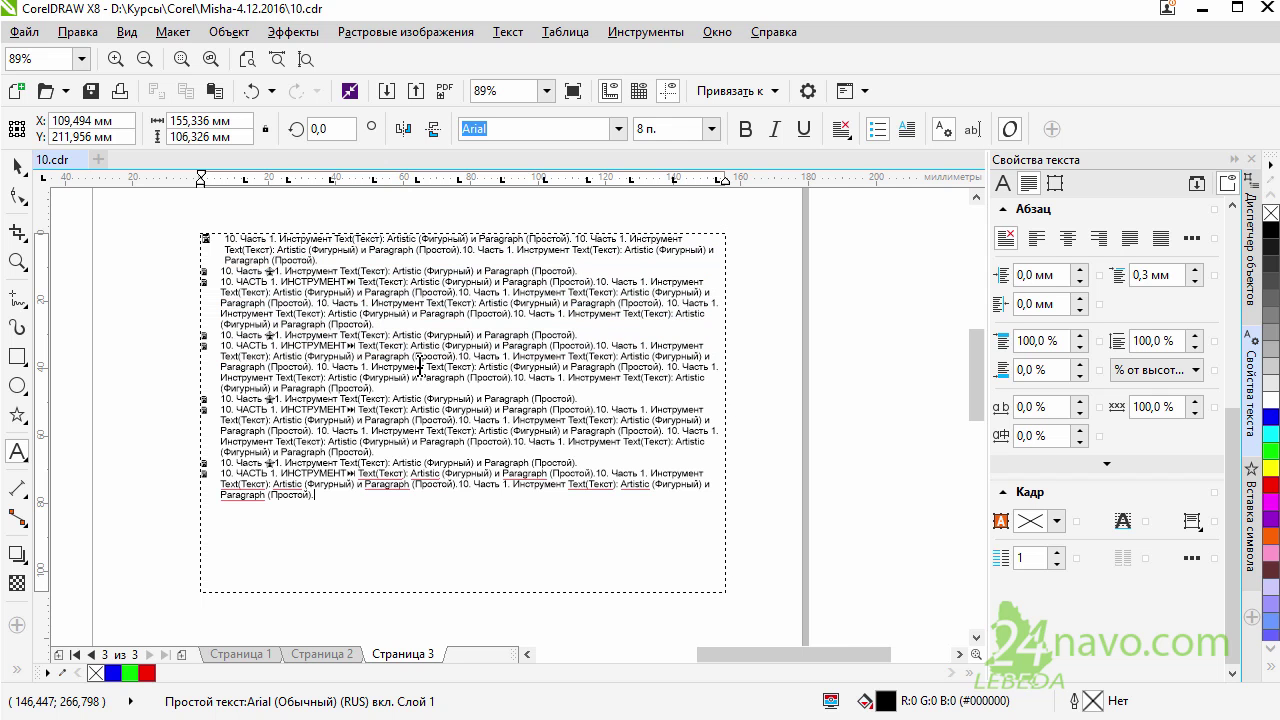
key("ctrl+v")
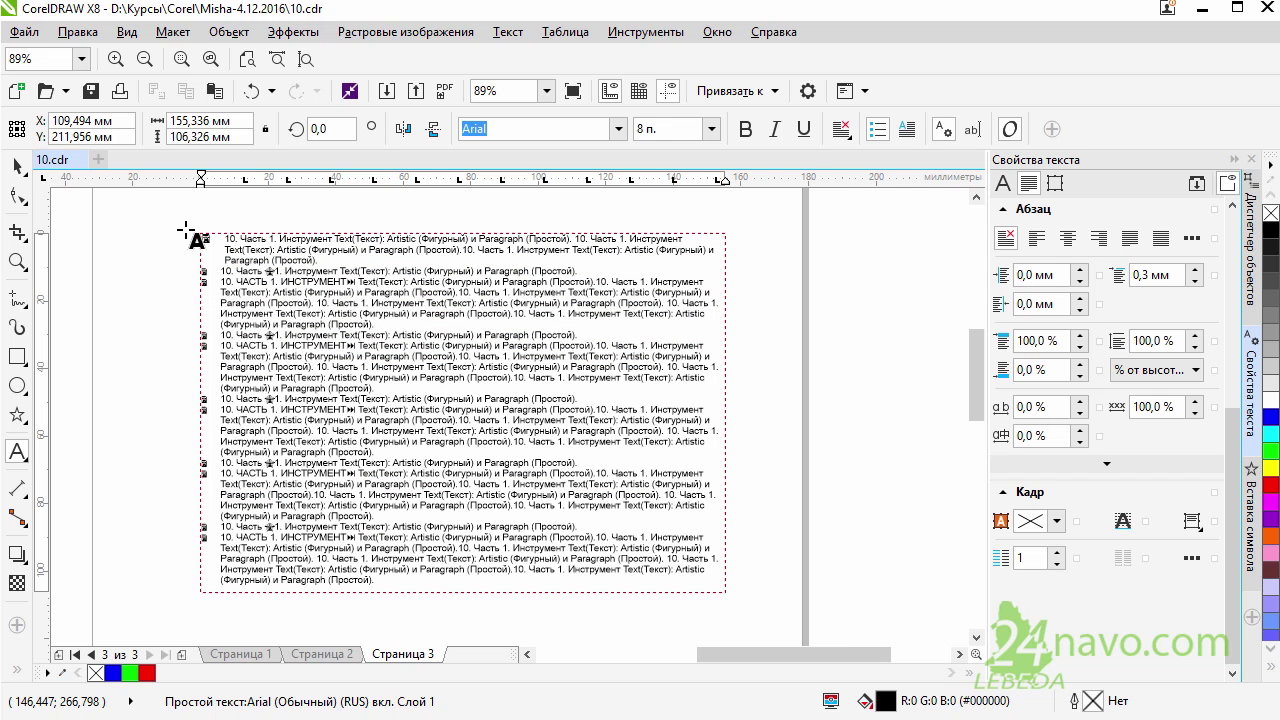
- Tilt the text frame, then undo the rotation so it stays upright
left_click(17, 166)
left_click(329, 302)
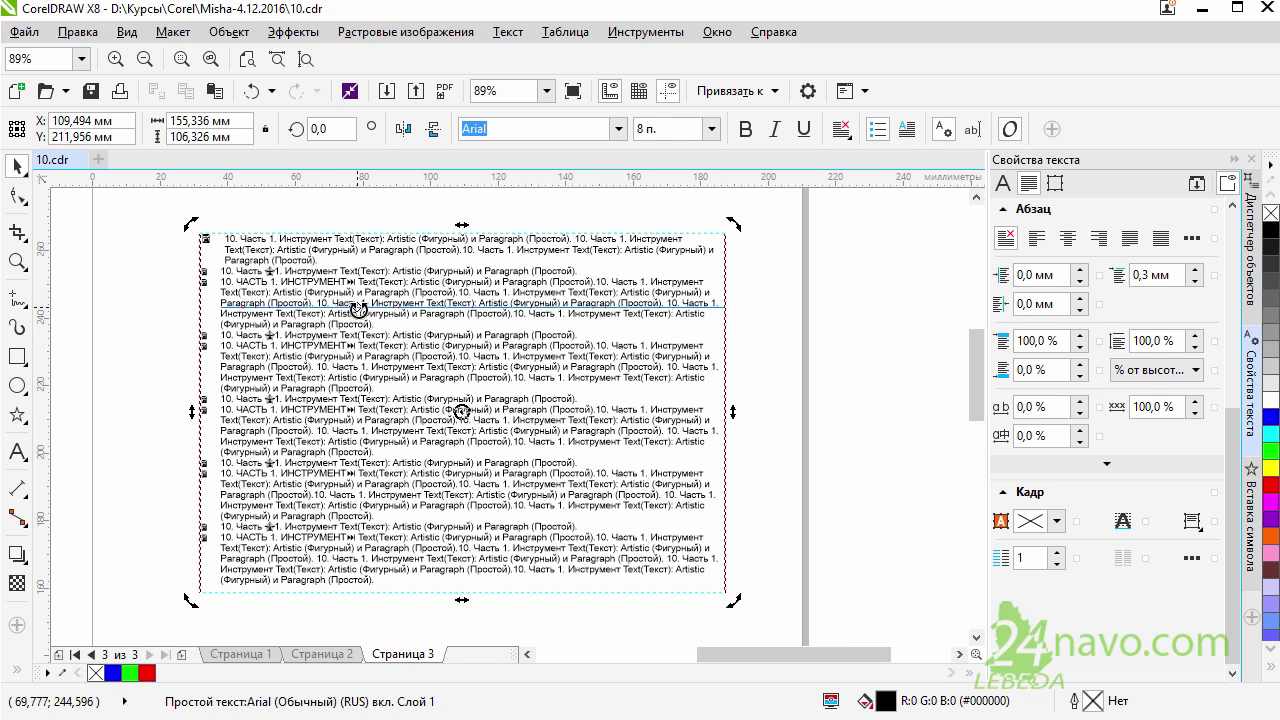
left_click_drag(329, 302, 362, 290)
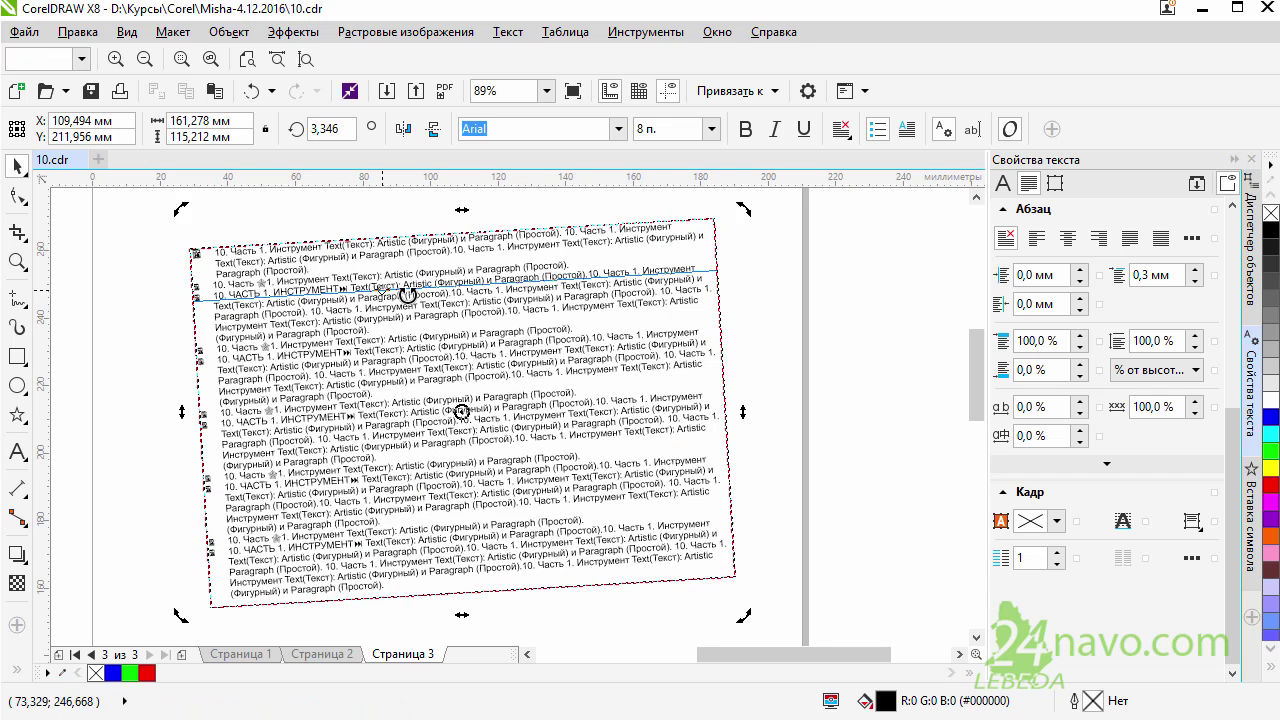
key("ctrl+z")
left_click(780, 291)
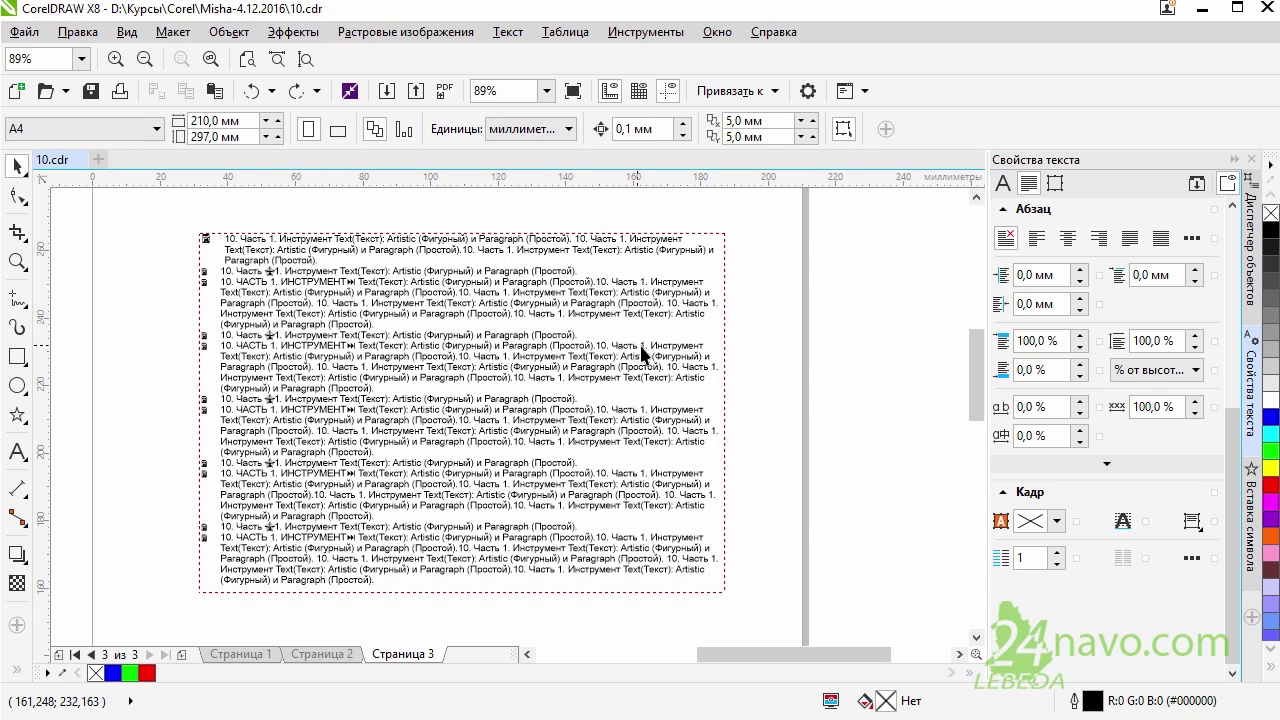
left_click(20, 418)
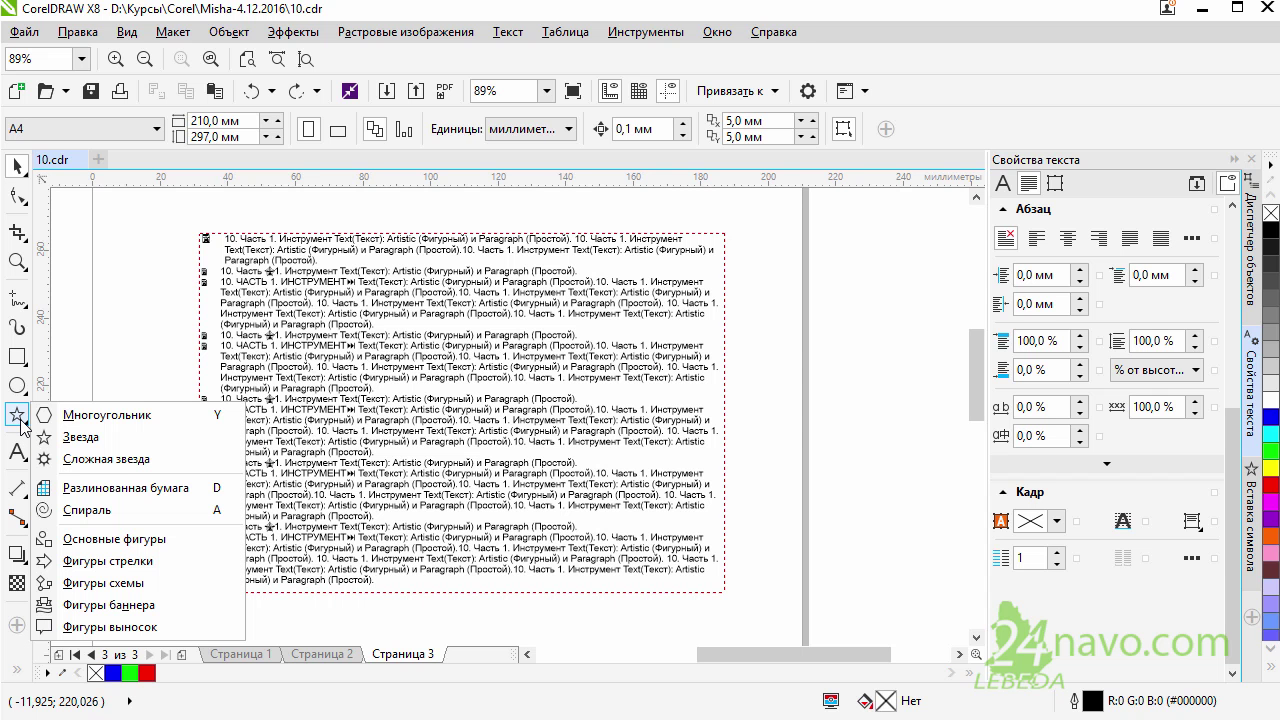
- Draw a five-pointed star, fill it red, and move it onto the middle of the text
left_click(64, 437)
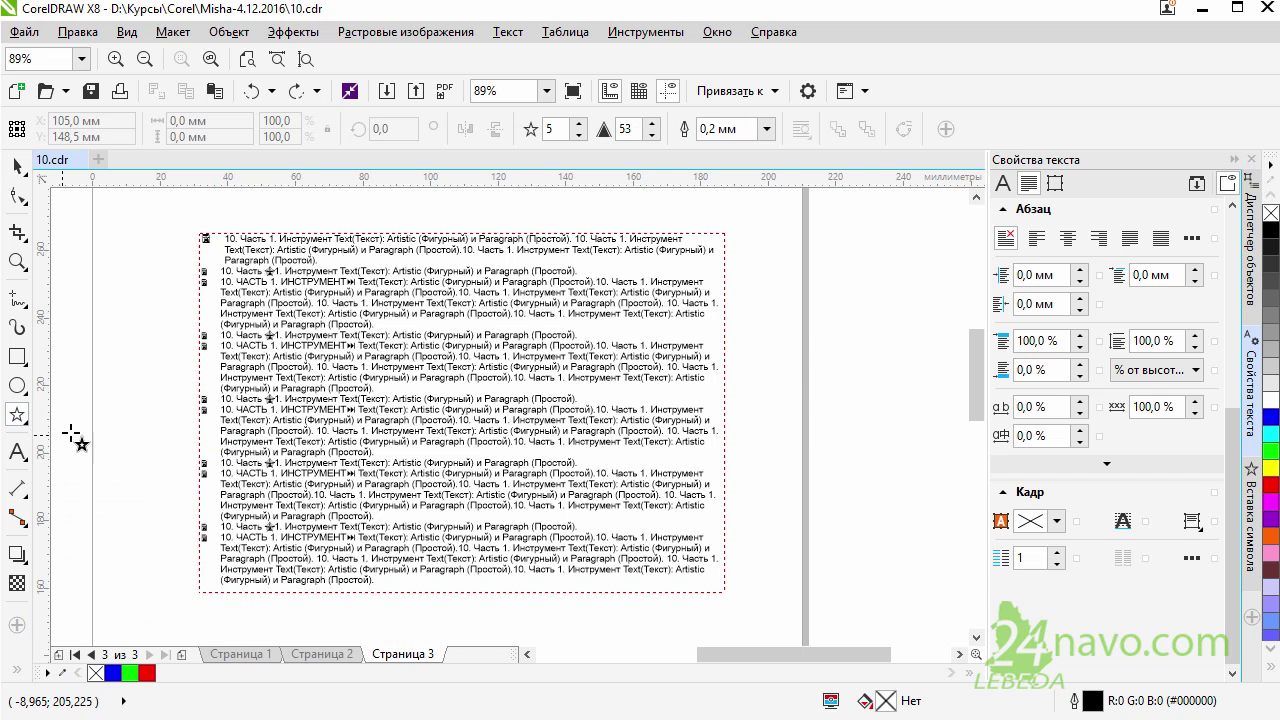
left_click_drag(757, 330, 898, 449)
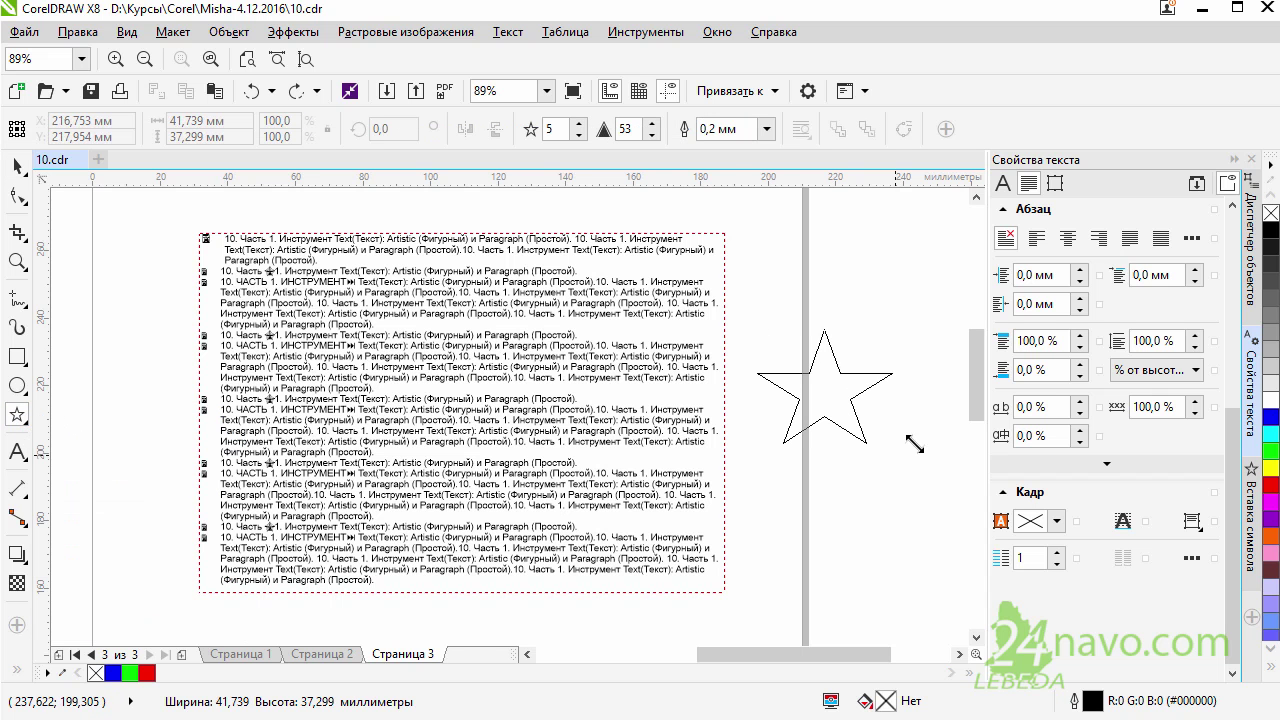
left_click(1272, 485)
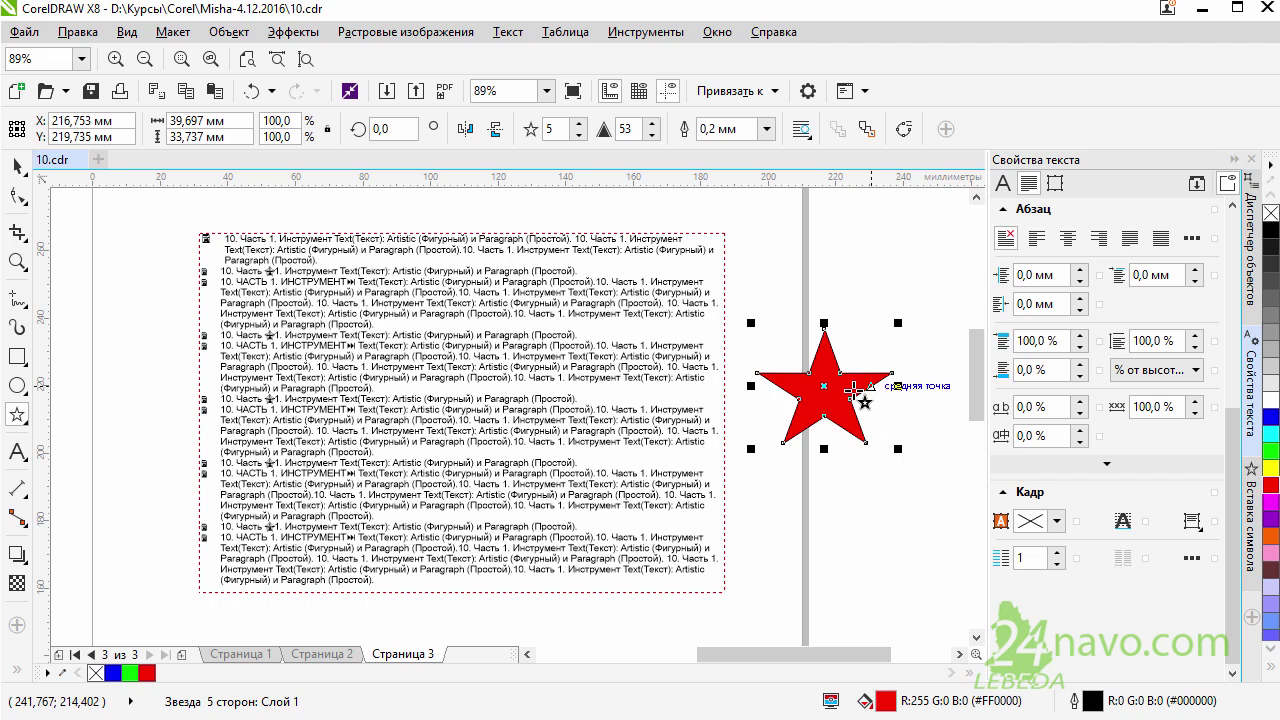
left_click_drag(822, 389, 621, 387)
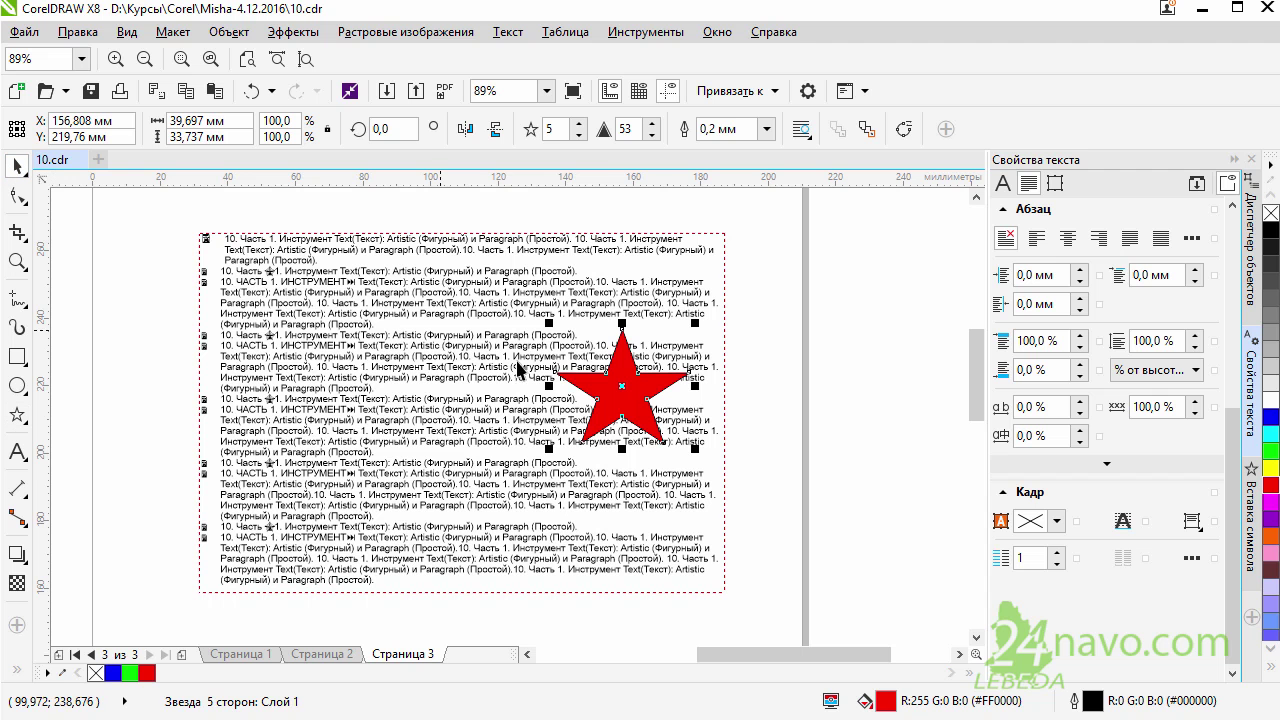
mouse_move(646, 394)
left_mouse_down()
mouse_move(532, 364)
mouse_move(560, 382)
left_mouse_up()
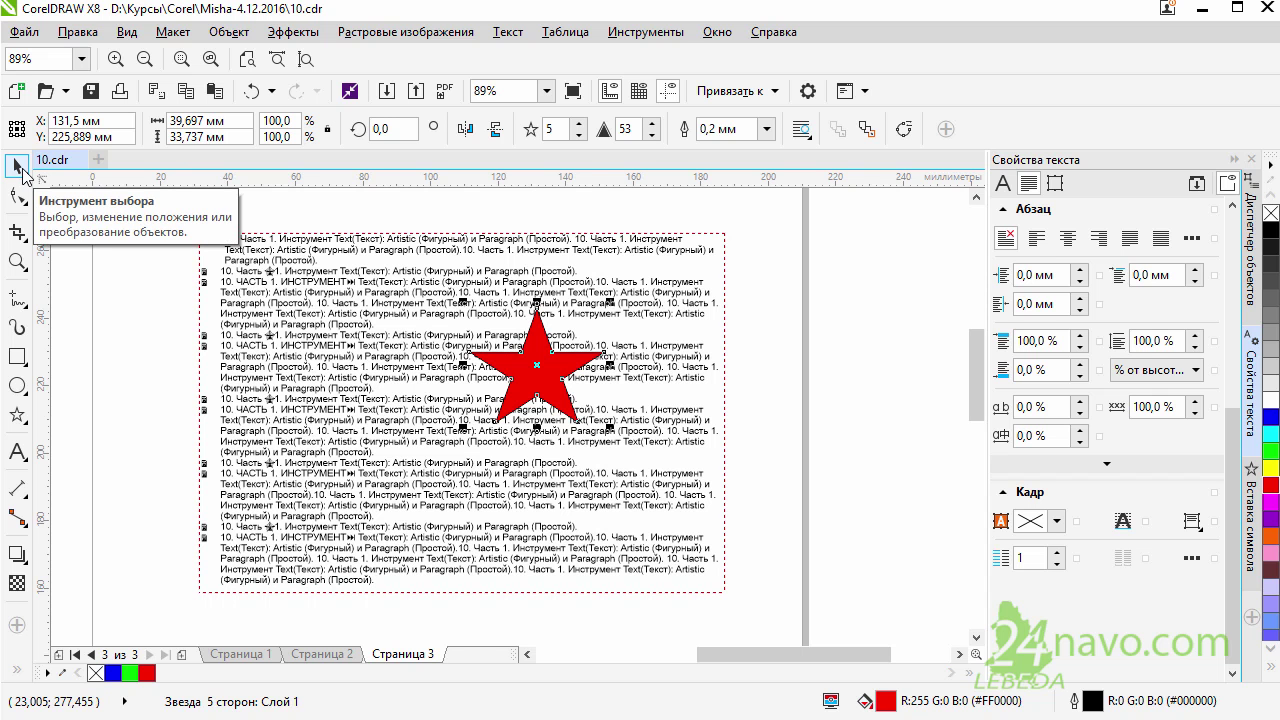
- Set the star's wrap to Контур › Текст с двух сторон with 2,0 mm offset
left_click(801, 129)
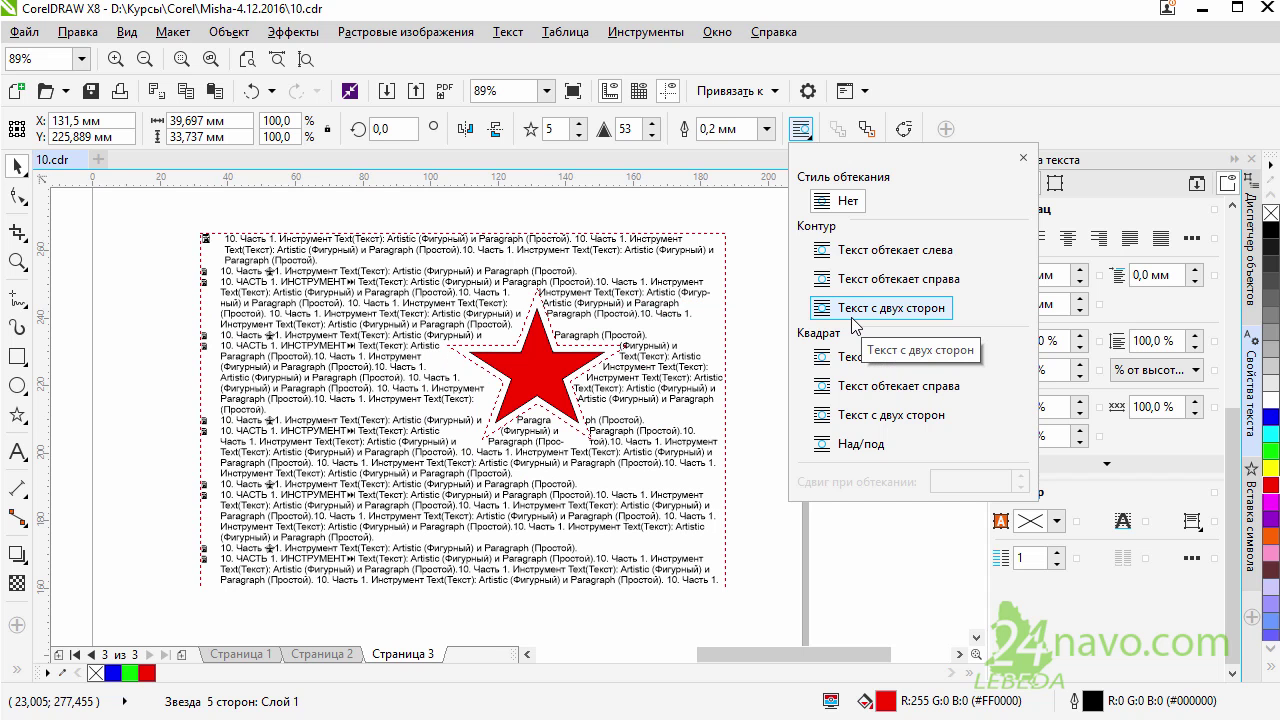
left_click(853, 310)
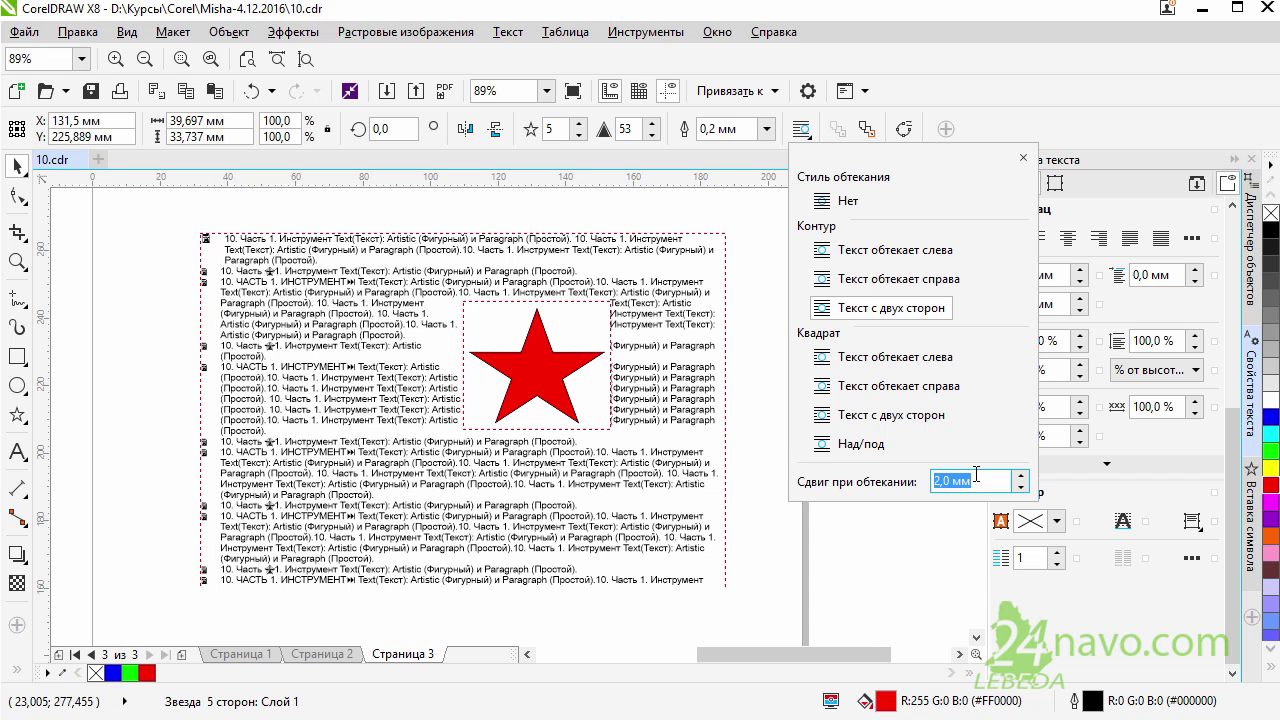
left_click(958, 385)
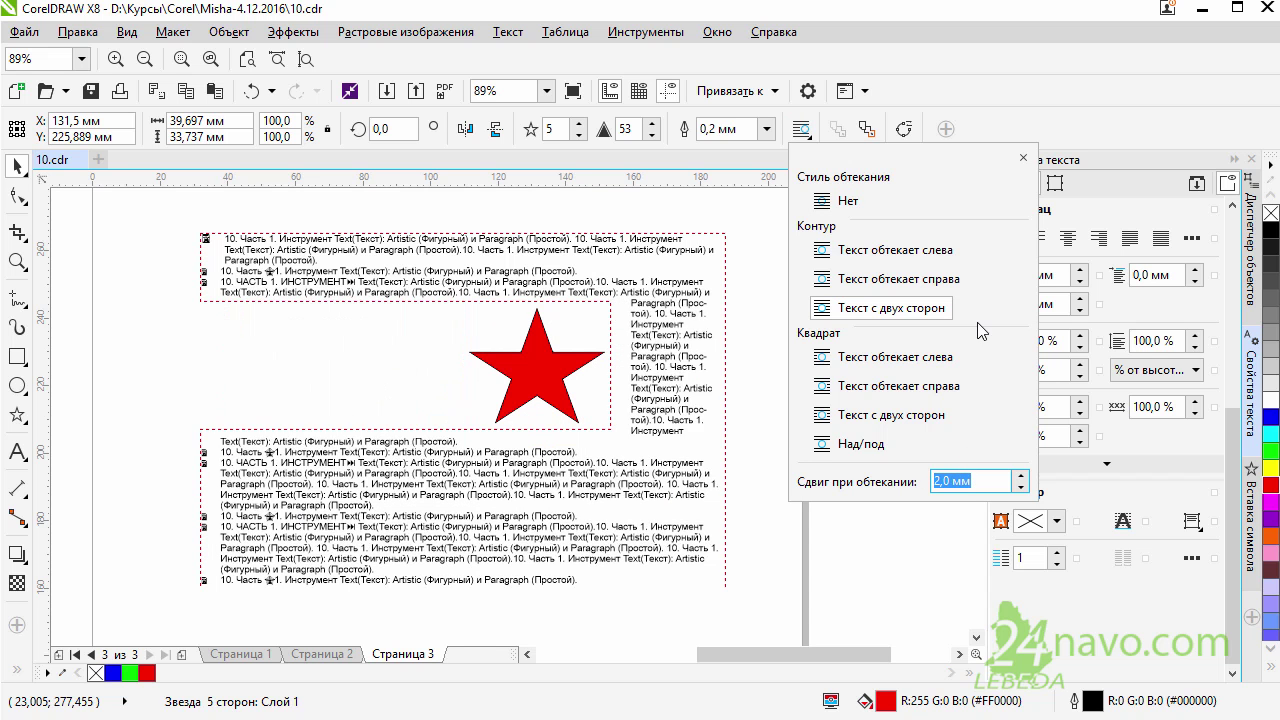
left_click(885, 308)
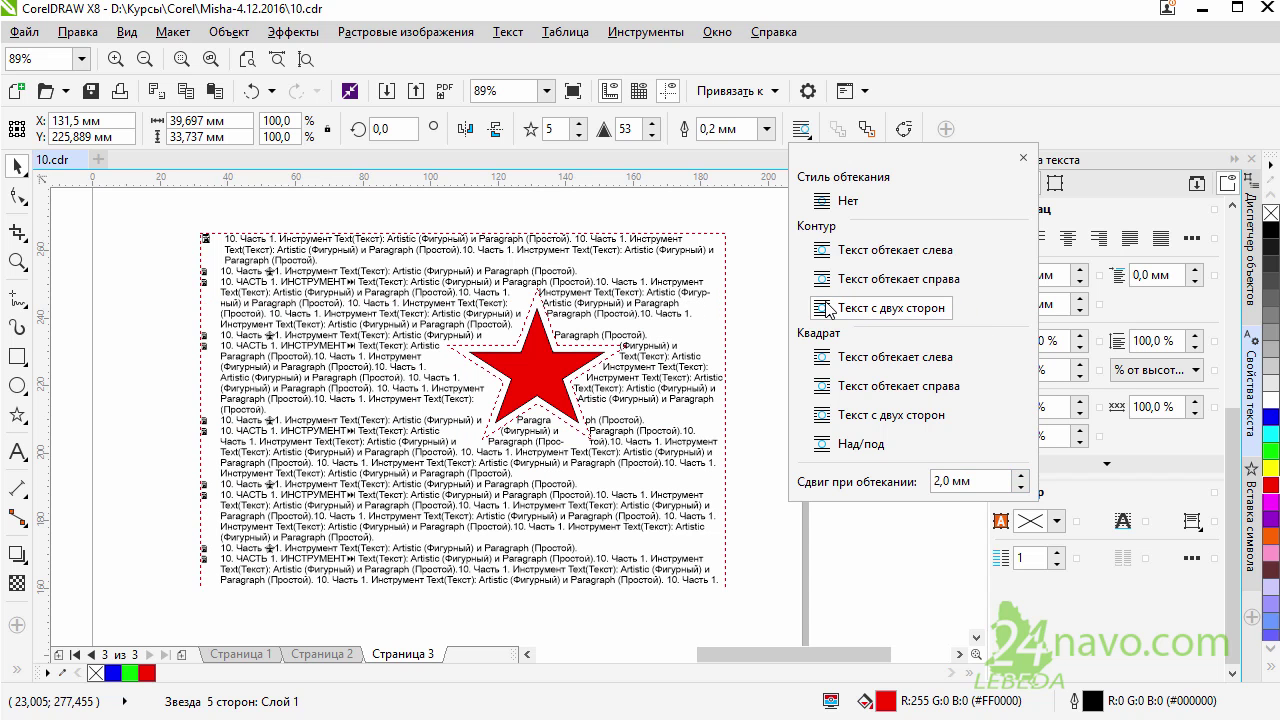
left_click(1003, 131)
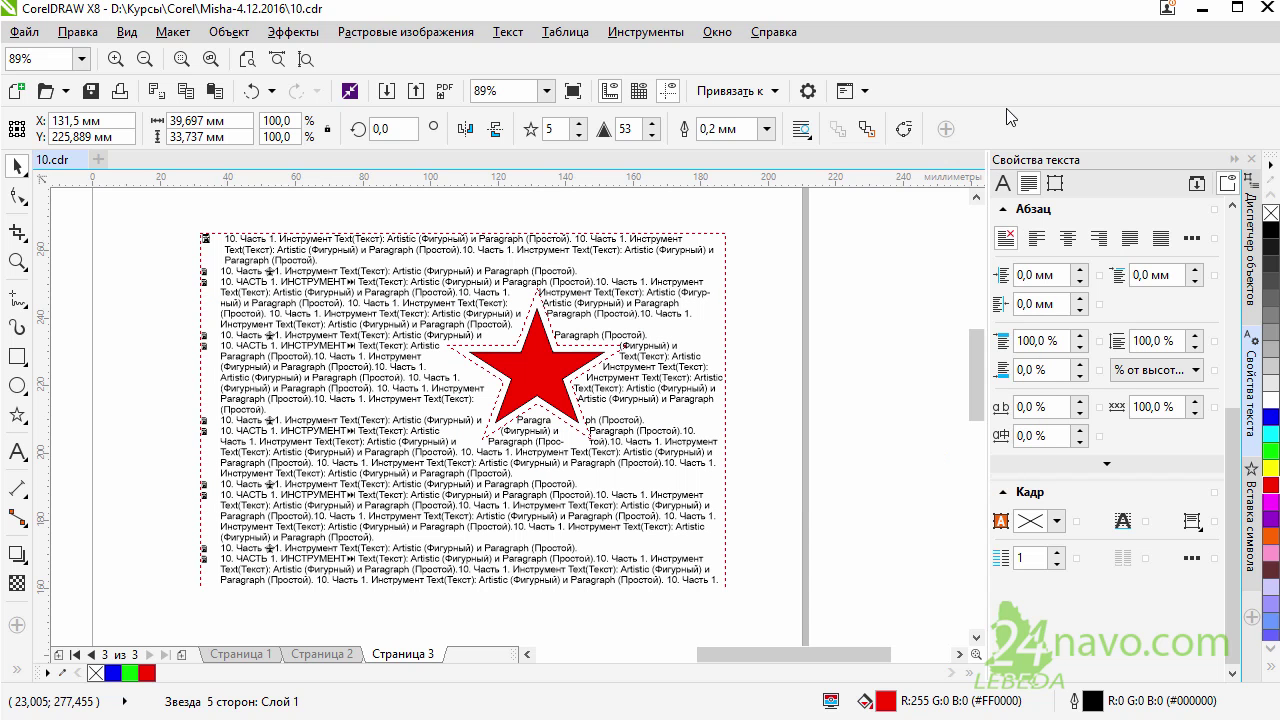
- Move the red star to the upper left of the paragraph text, slightly lowered
left_click(134, 271)
left_click(552, 398)
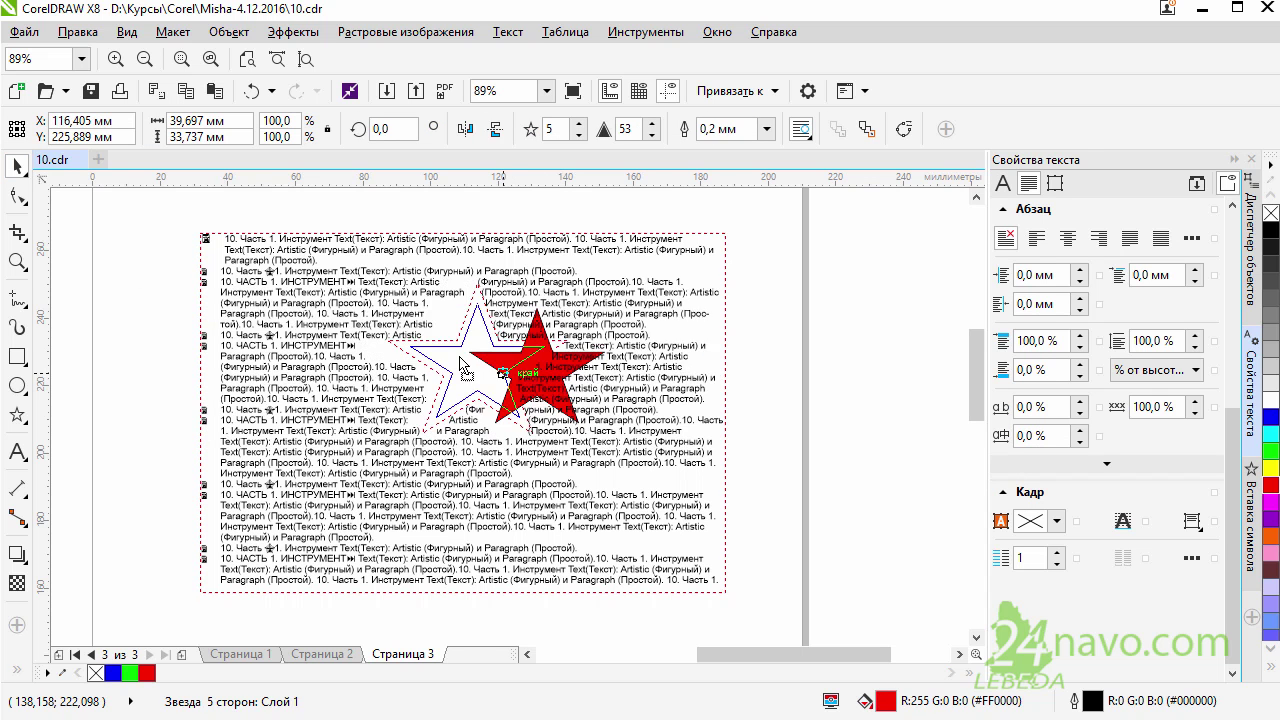
left_click_drag(549, 379, 372, 317)
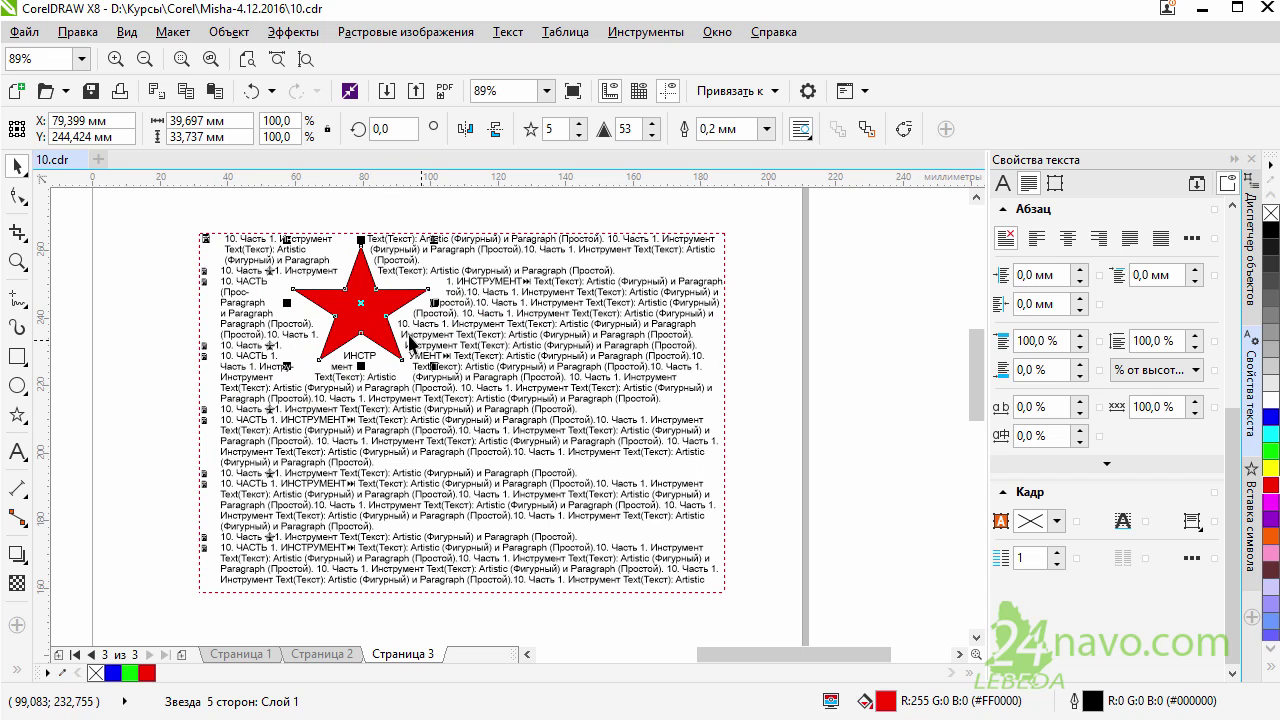
left_click_drag(385, 312, 381, 343)
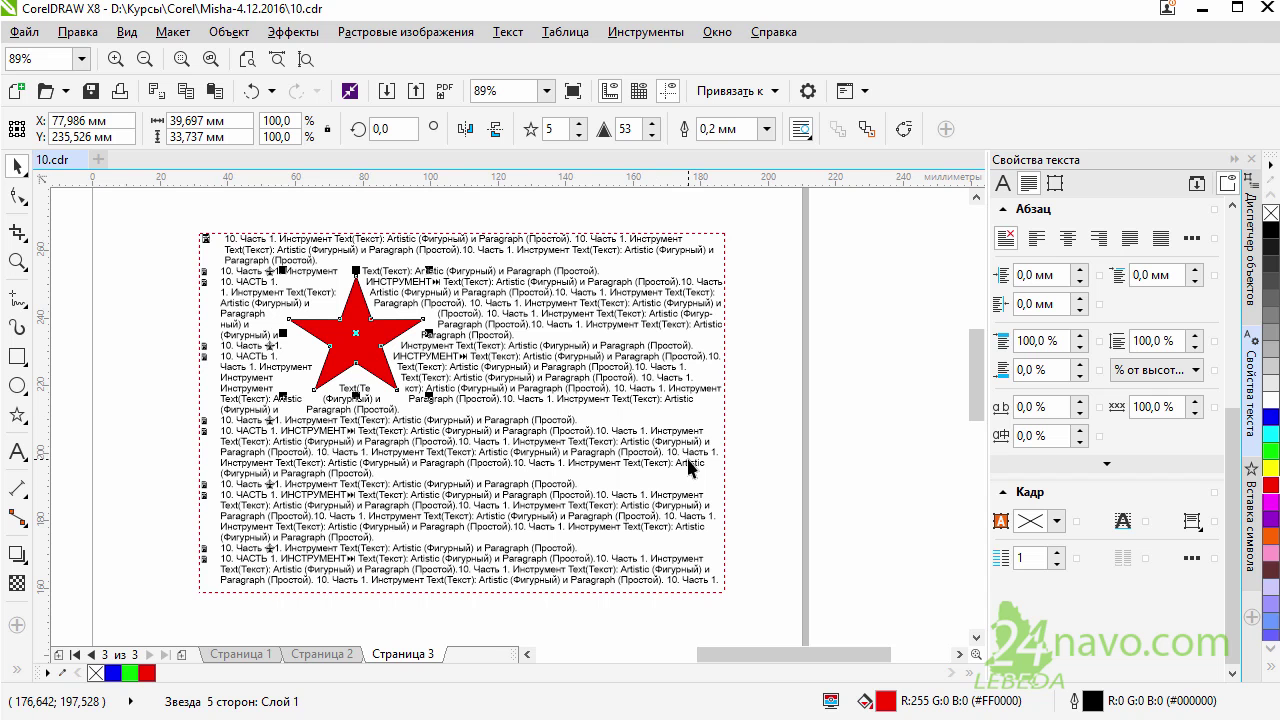
left_click_drag(760, 657, 772, 657)
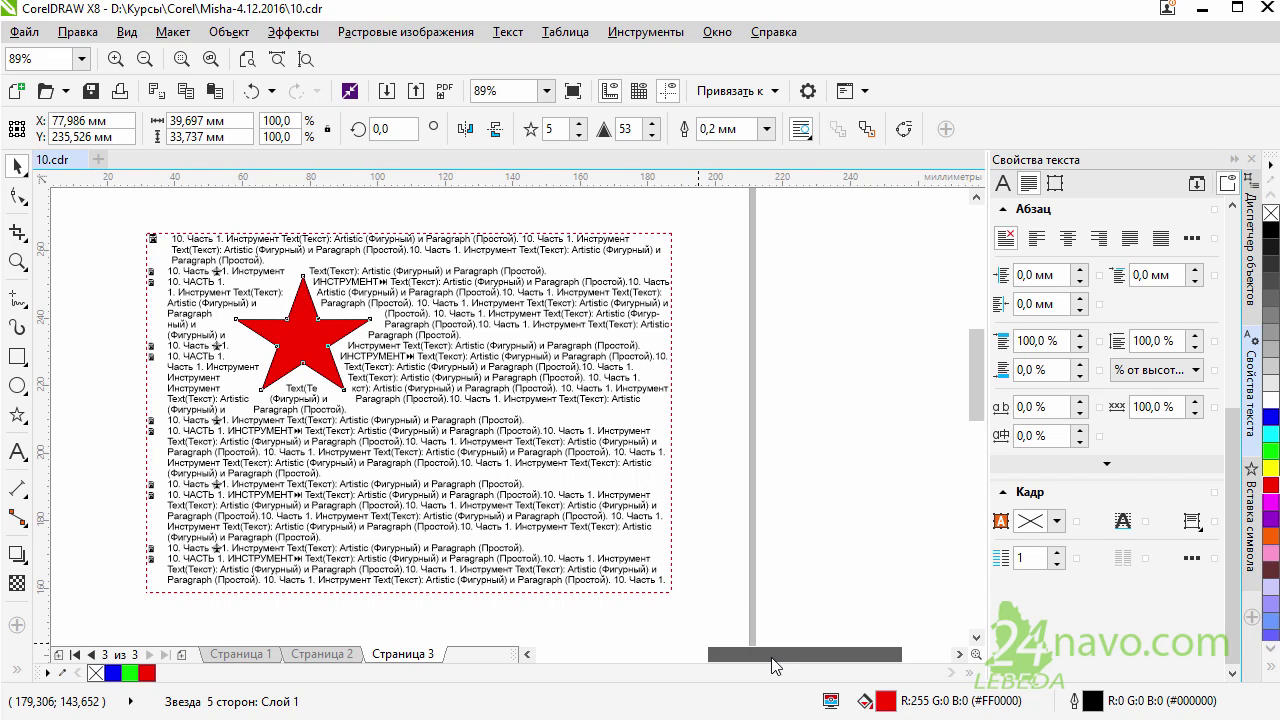
left_click(17, 415)
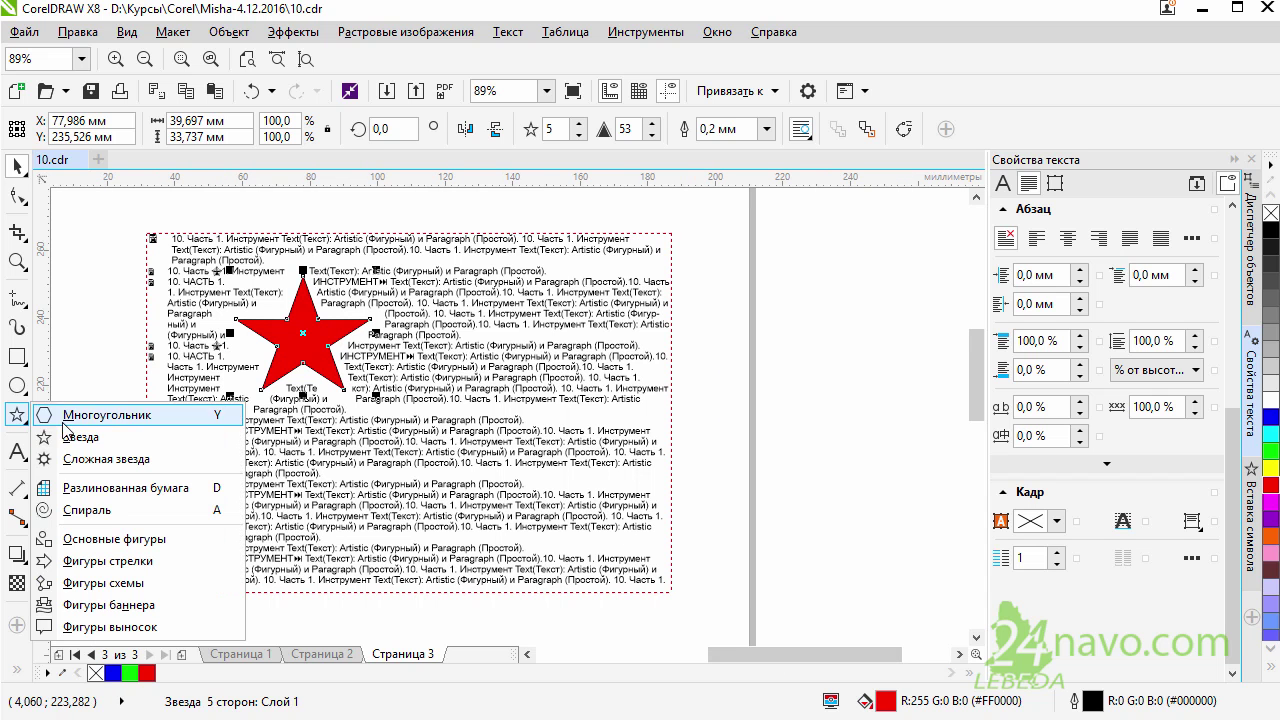
- Draw an unfilled star about 59.4 × 49.3 mm beside the page and pick up the frame's overflow text
left_click(66, 437)
left_click_drag(741, 327, 950, 497)
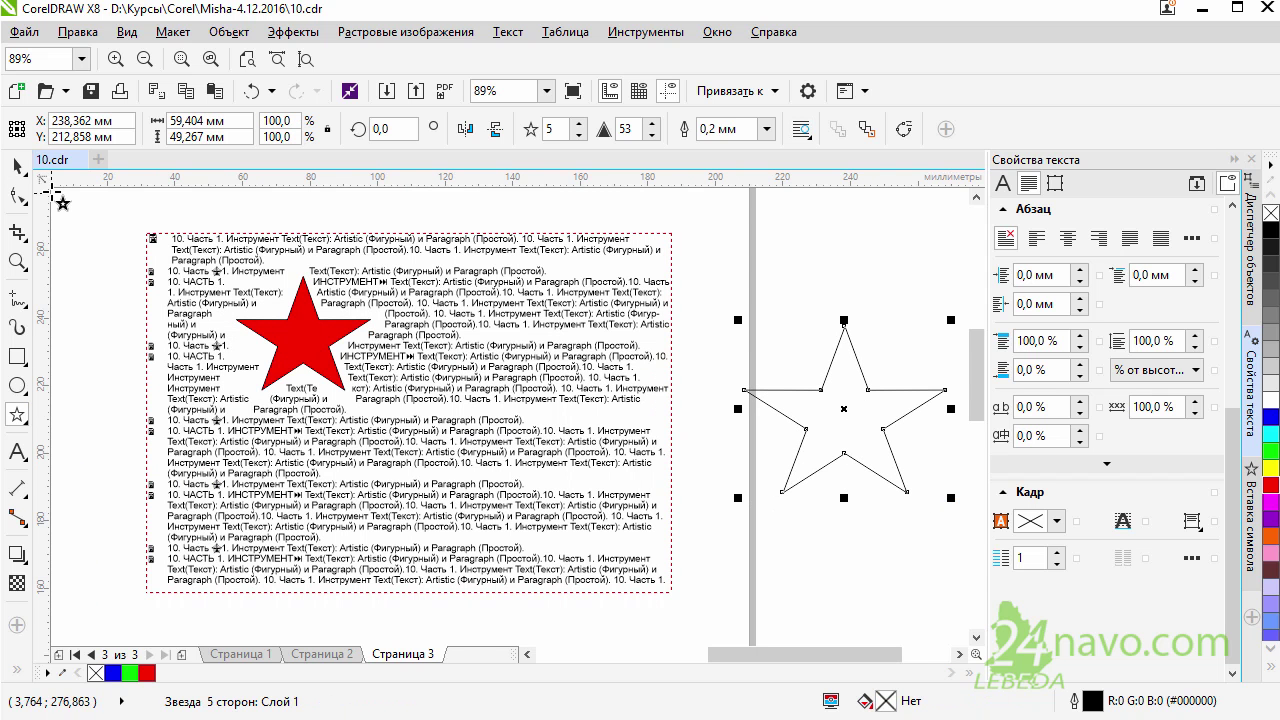
left_click(16, 166)
left_click(438, 461)
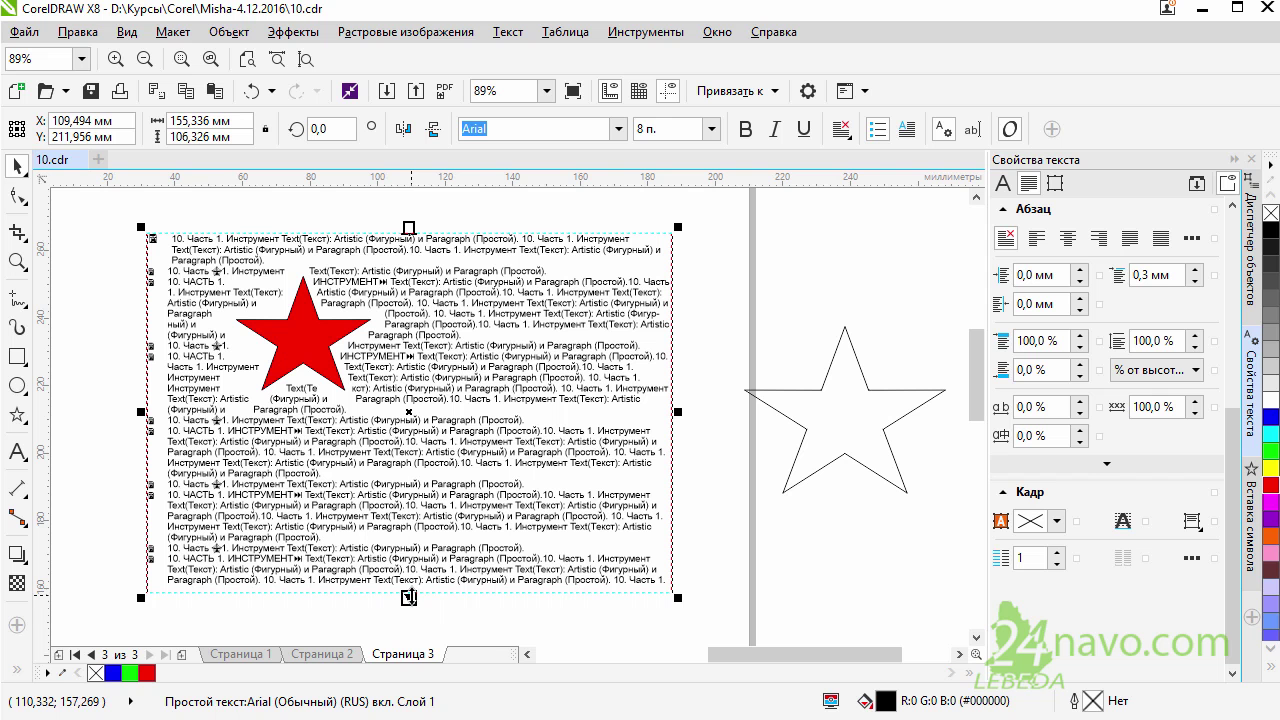
left_click(409, 597)
key("Escape")
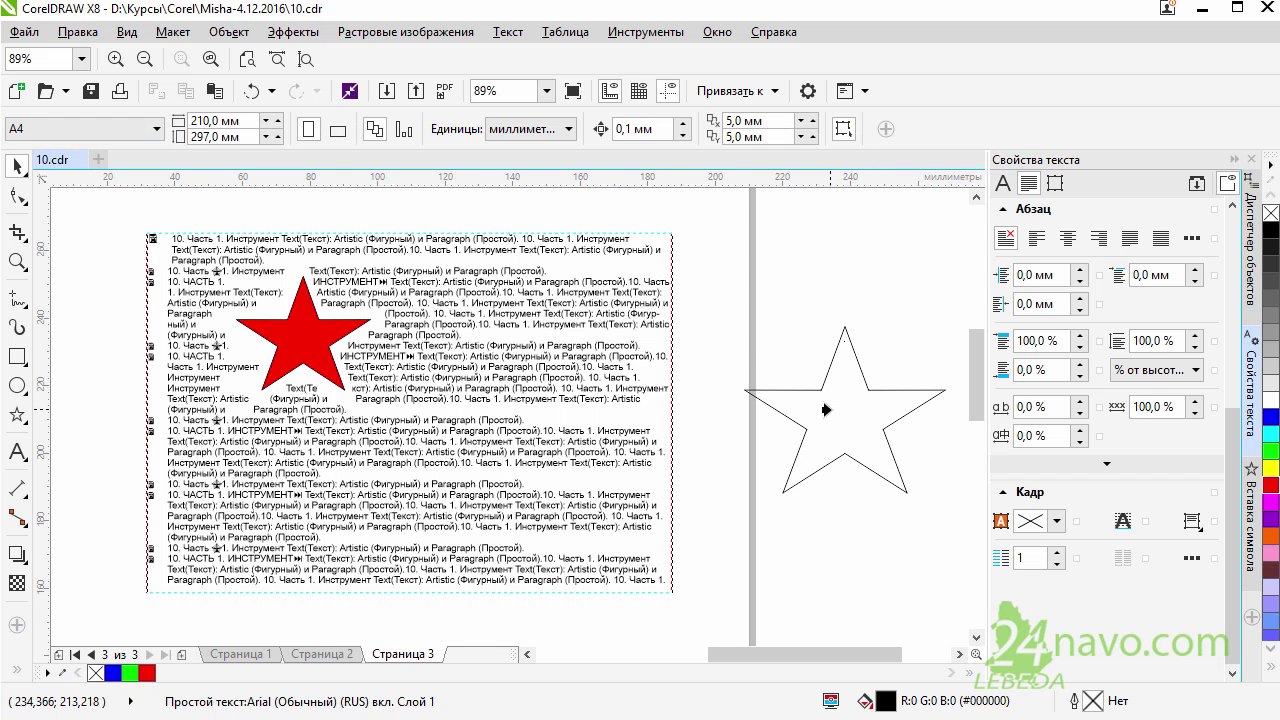
- Enlarge the outline star, flow the overflow paragraph text into it, and close Text Properties
left_click(826, 409)
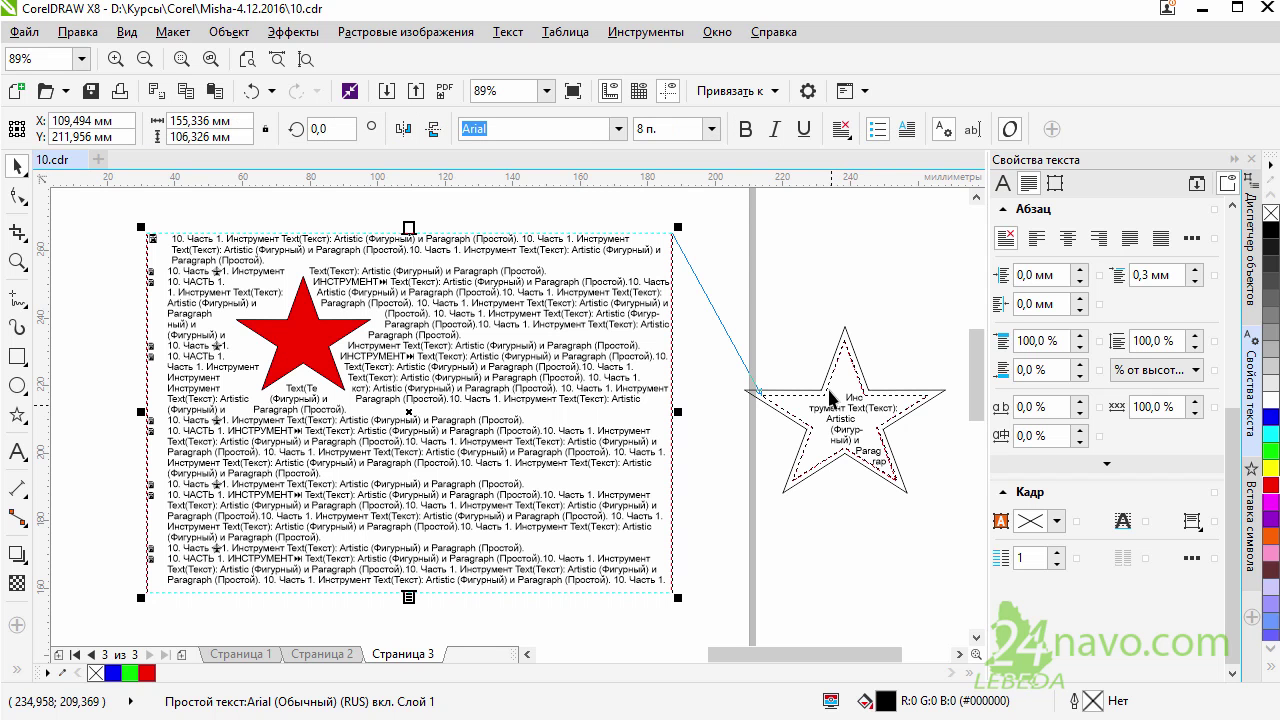
left_click(784, 493)
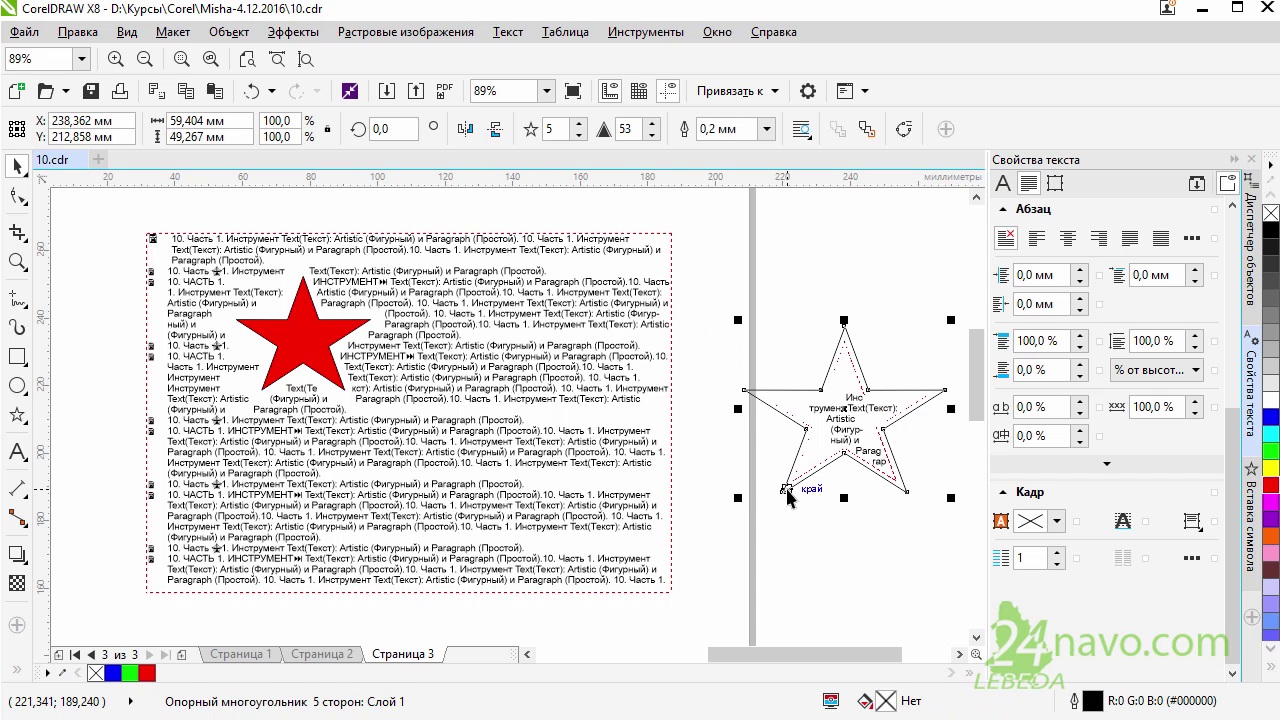
left_click_drag(738, 498, 662, 549)
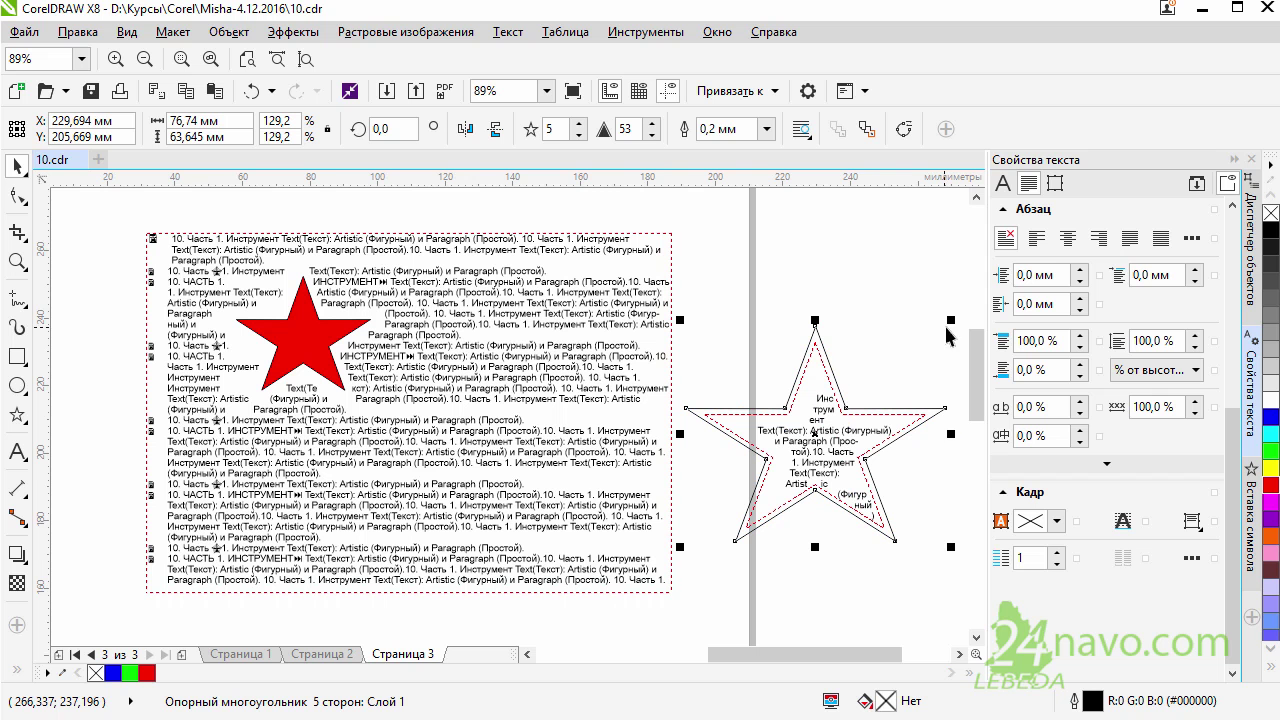
left_click_drag(677, 322, 637, 287)
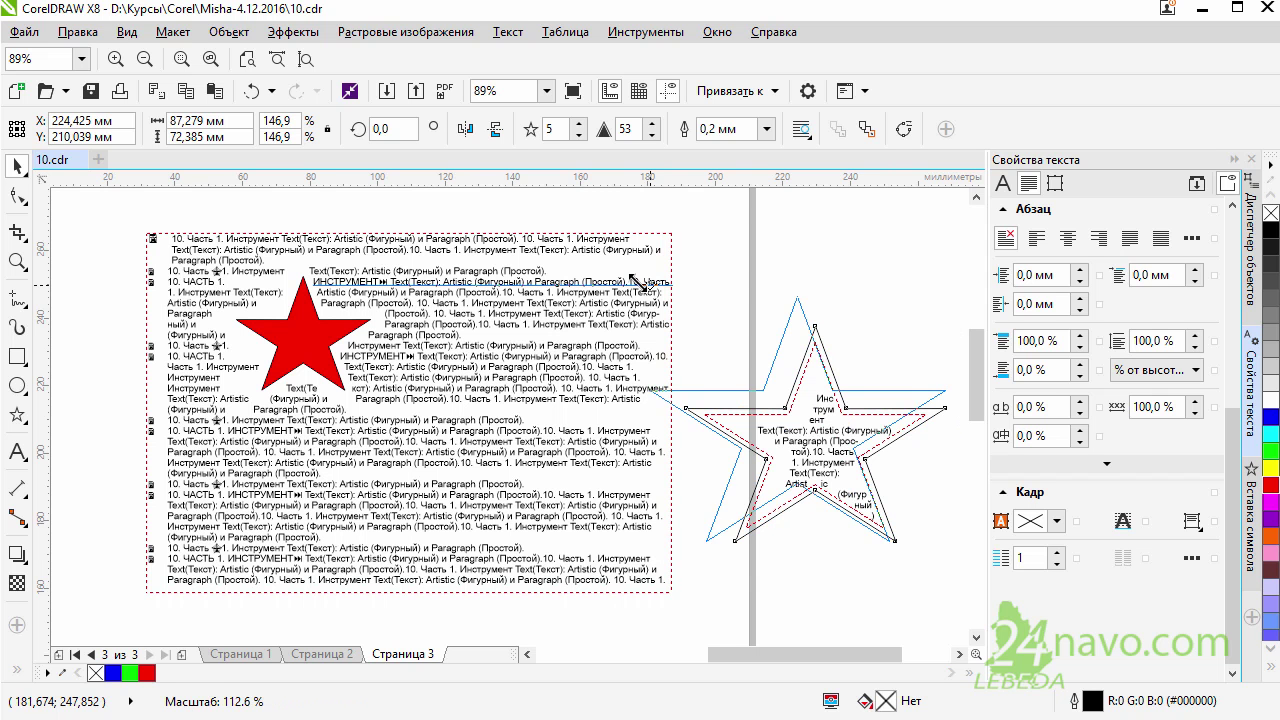
left_click(832, 400)
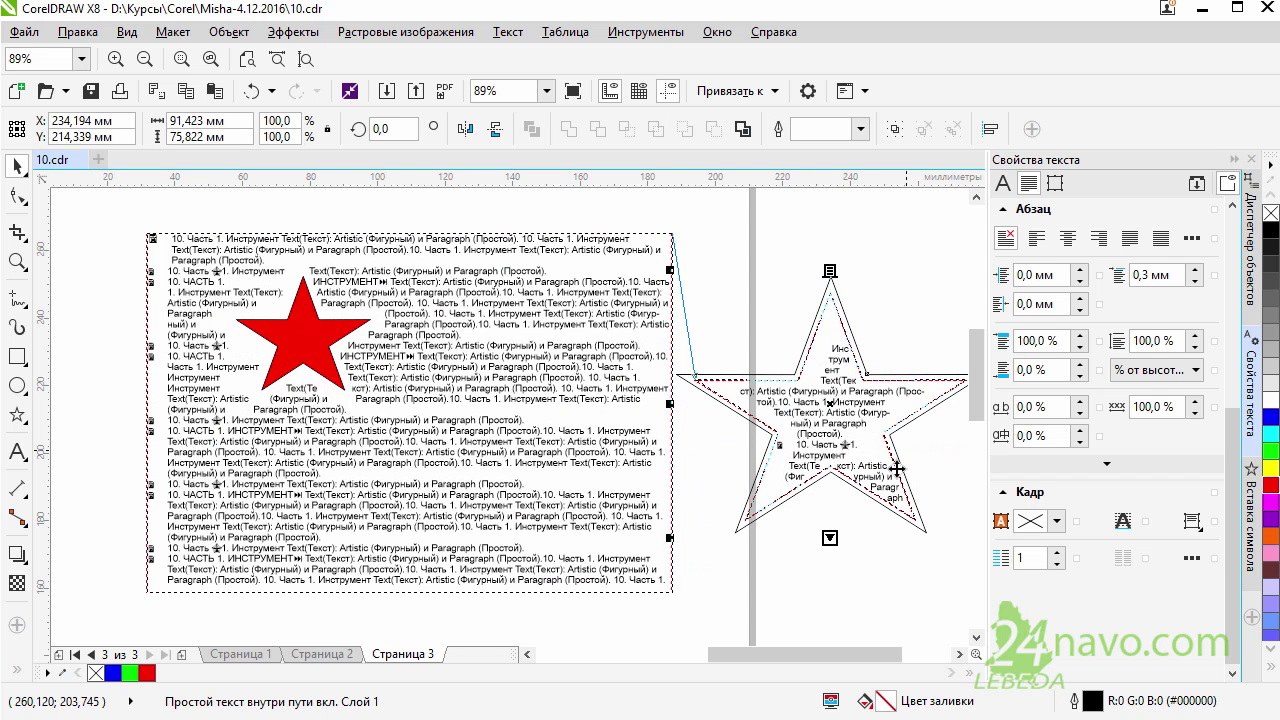
left_click(1251, 160)
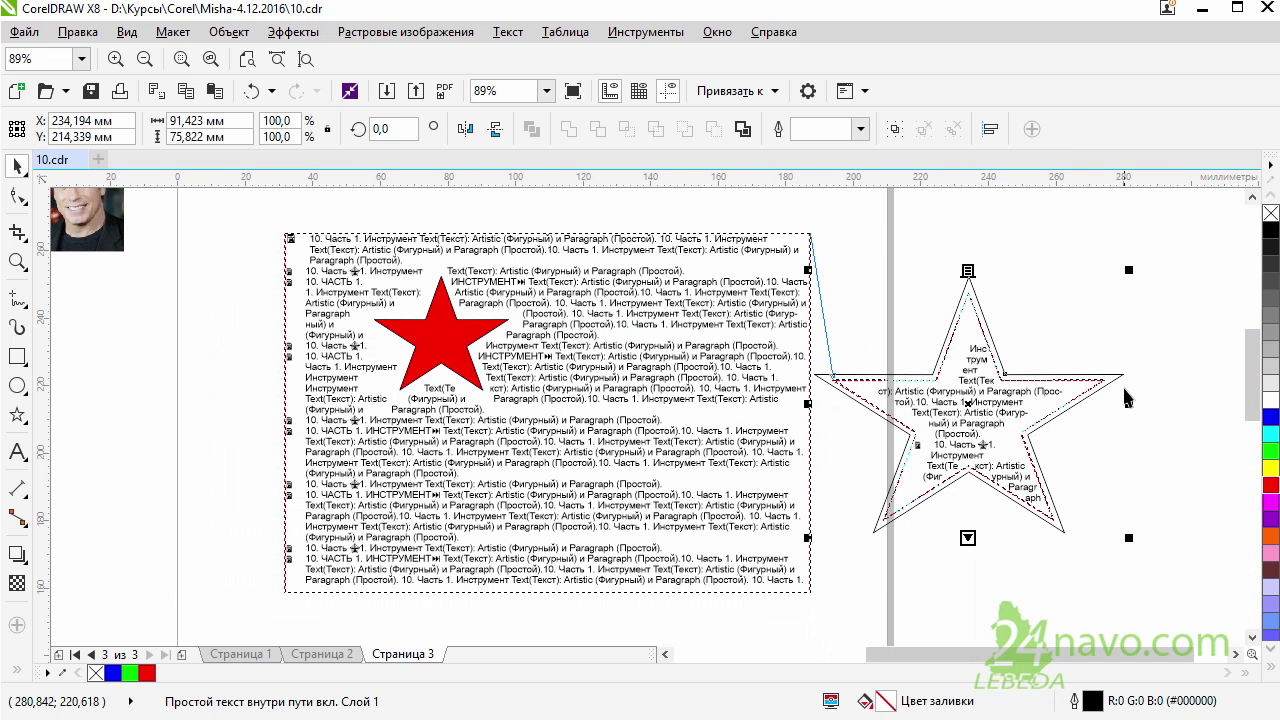
mouse_move(1128, 541)
left_mouse_down()
mouse_move(1180, 580)
mouse_move(1135, 566)
left_mouse_up()
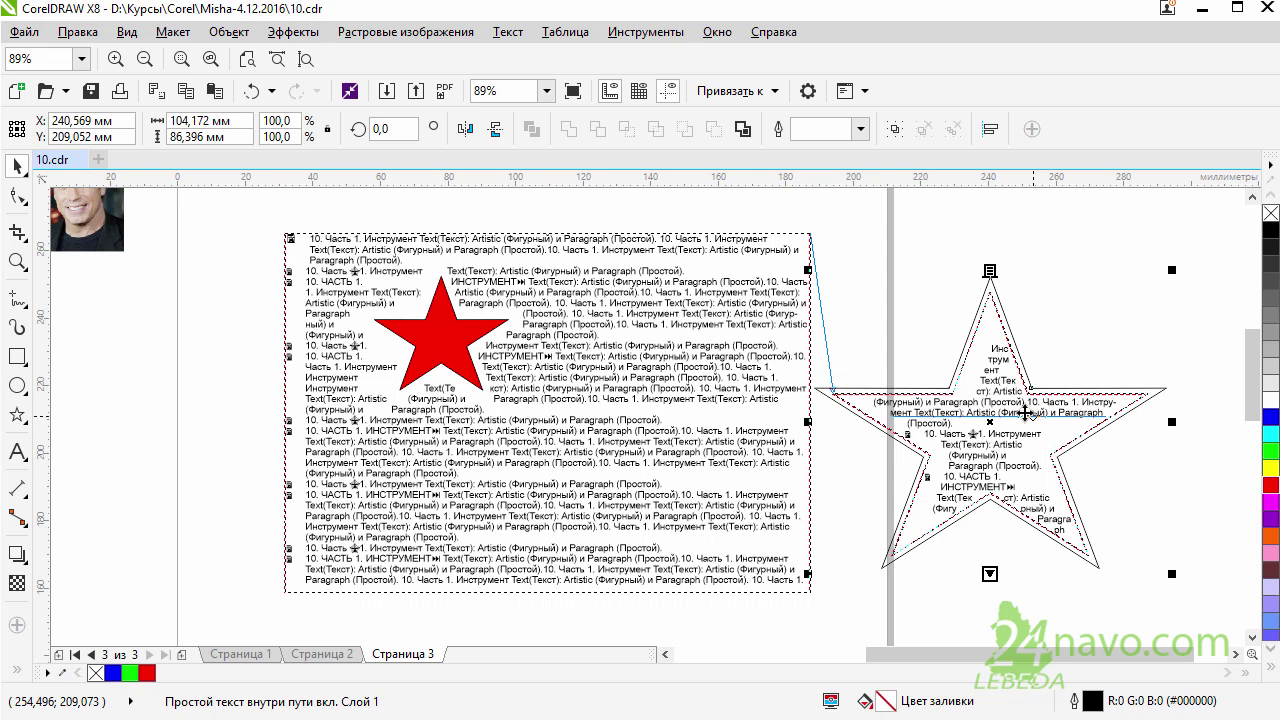
left_click(1050, 366)
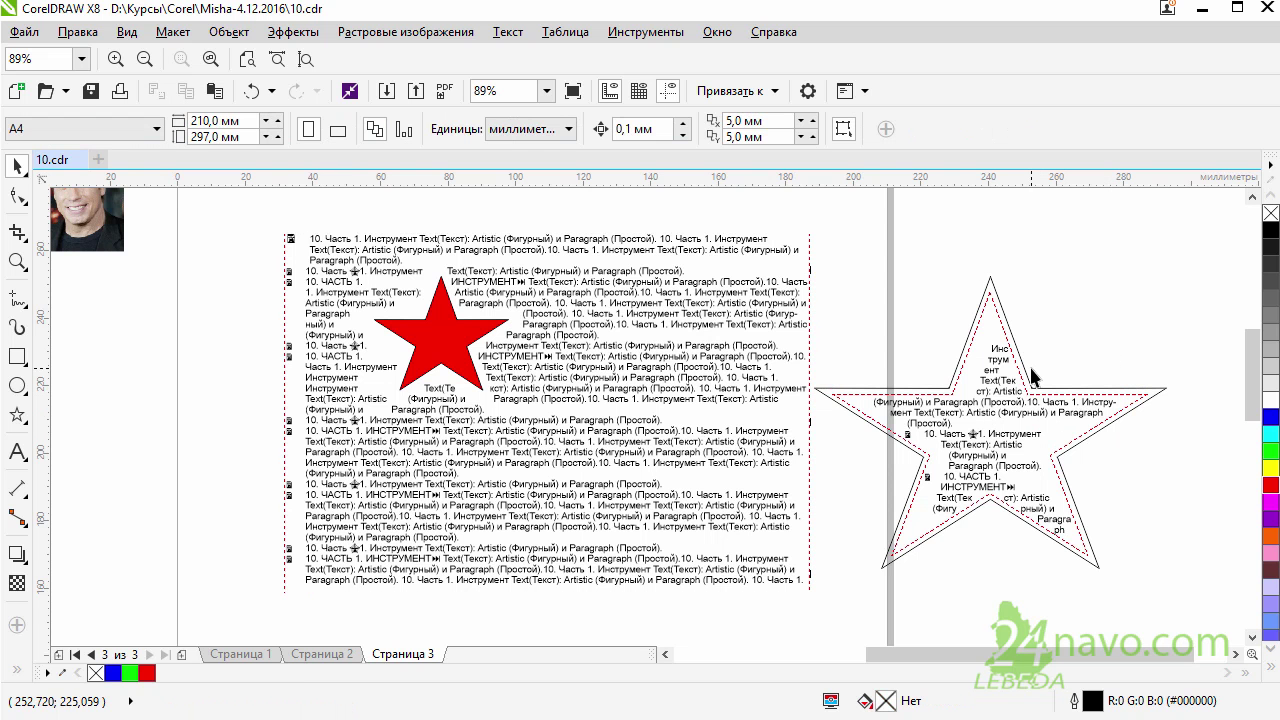
- Remove the star text's outline and move it left over the paragraph block's right edge
left_click(1022, 370)
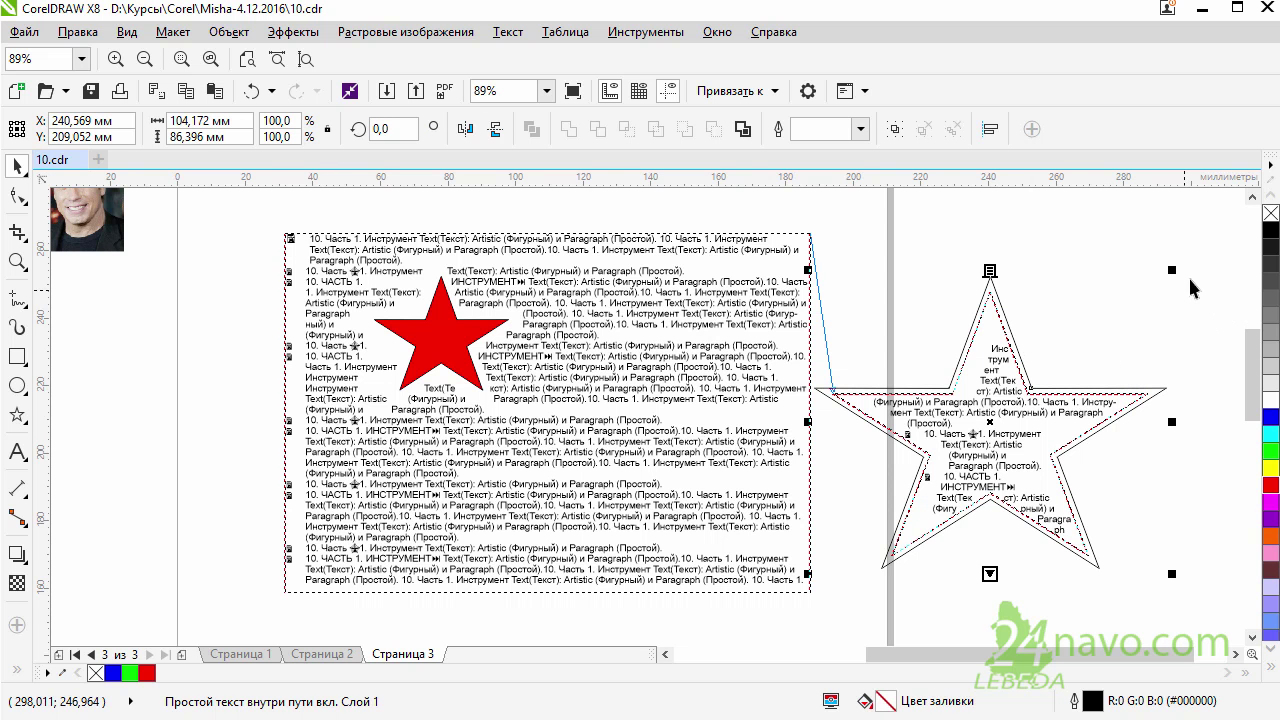
right_click(1271, 214)
left_click(1095, 300)
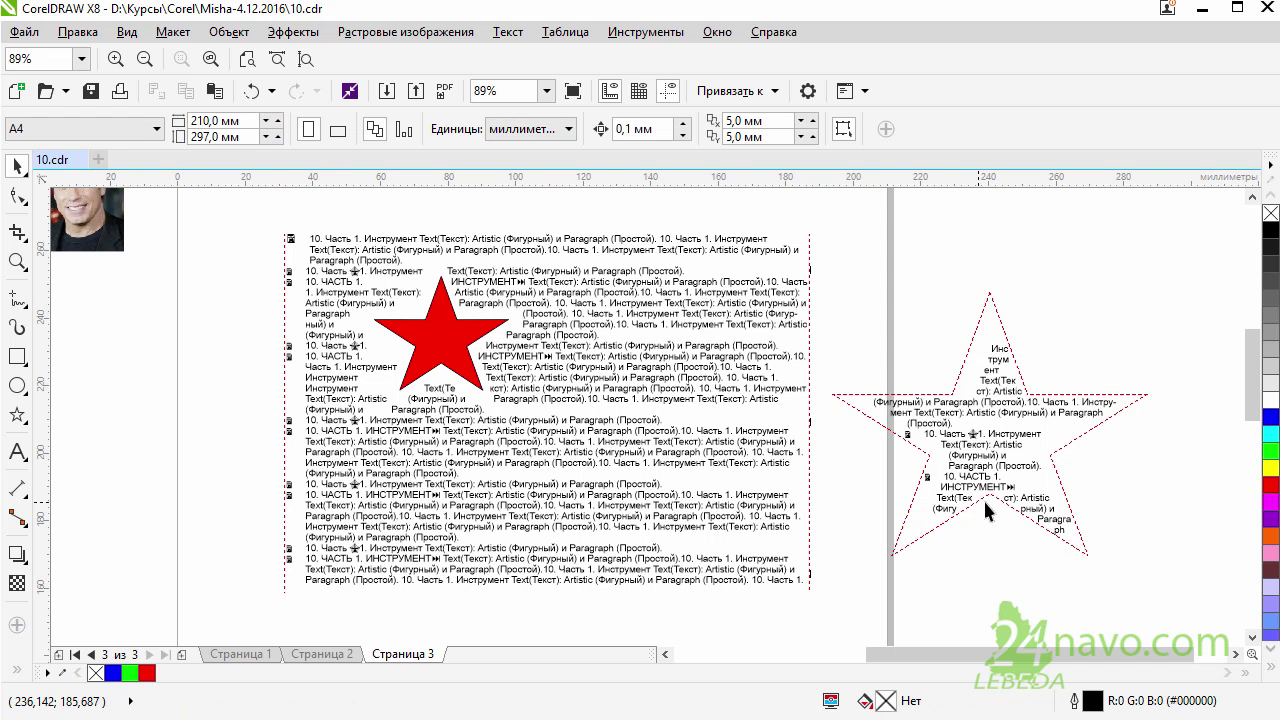
left_click(983, 463)
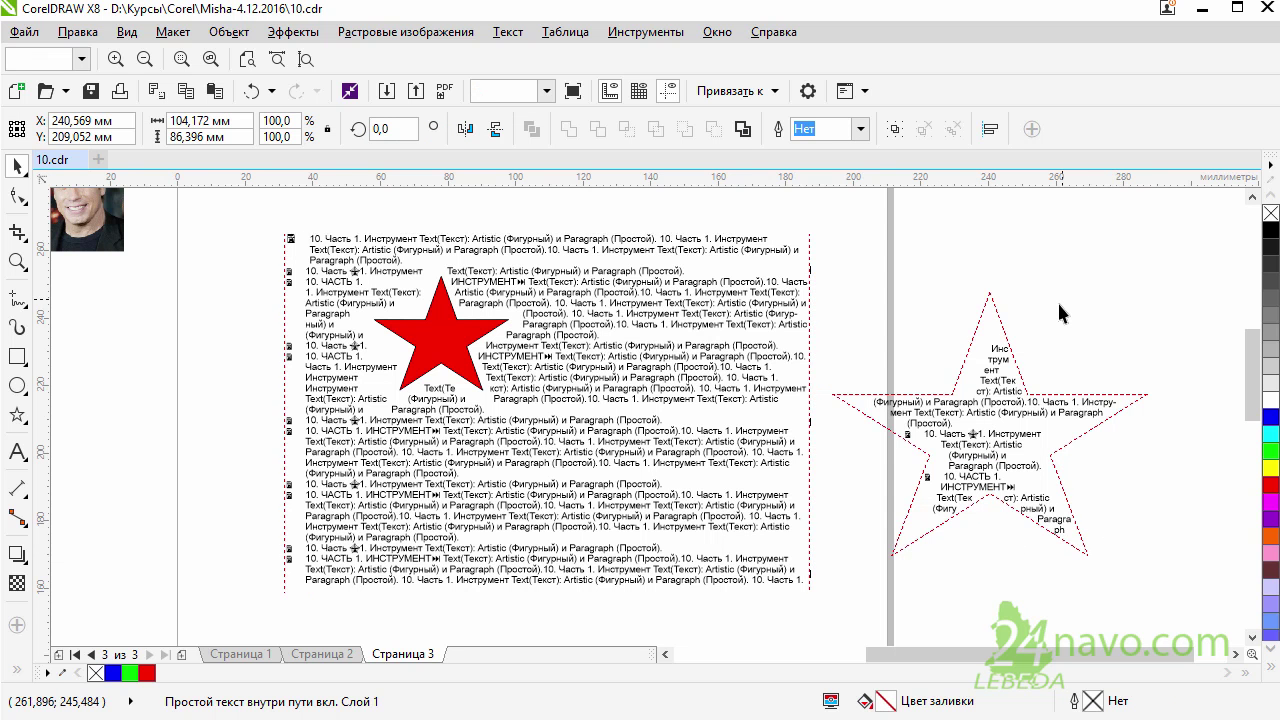
left_click(1022, 418)
left_click_drag(1022, 418, 881, 420)
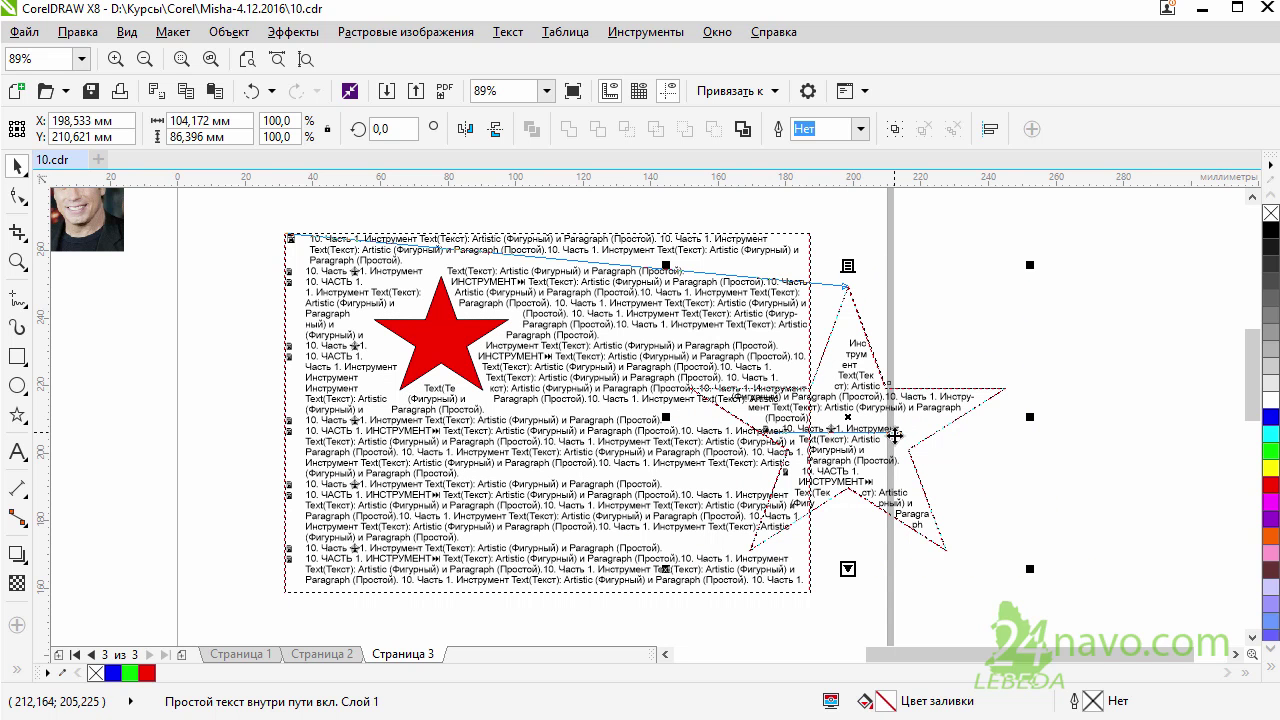
- Drag the text-filled star back to the right, clear of page 3's paragraph block, and deselect
left_click_drag(895, 435, 1015, 463)
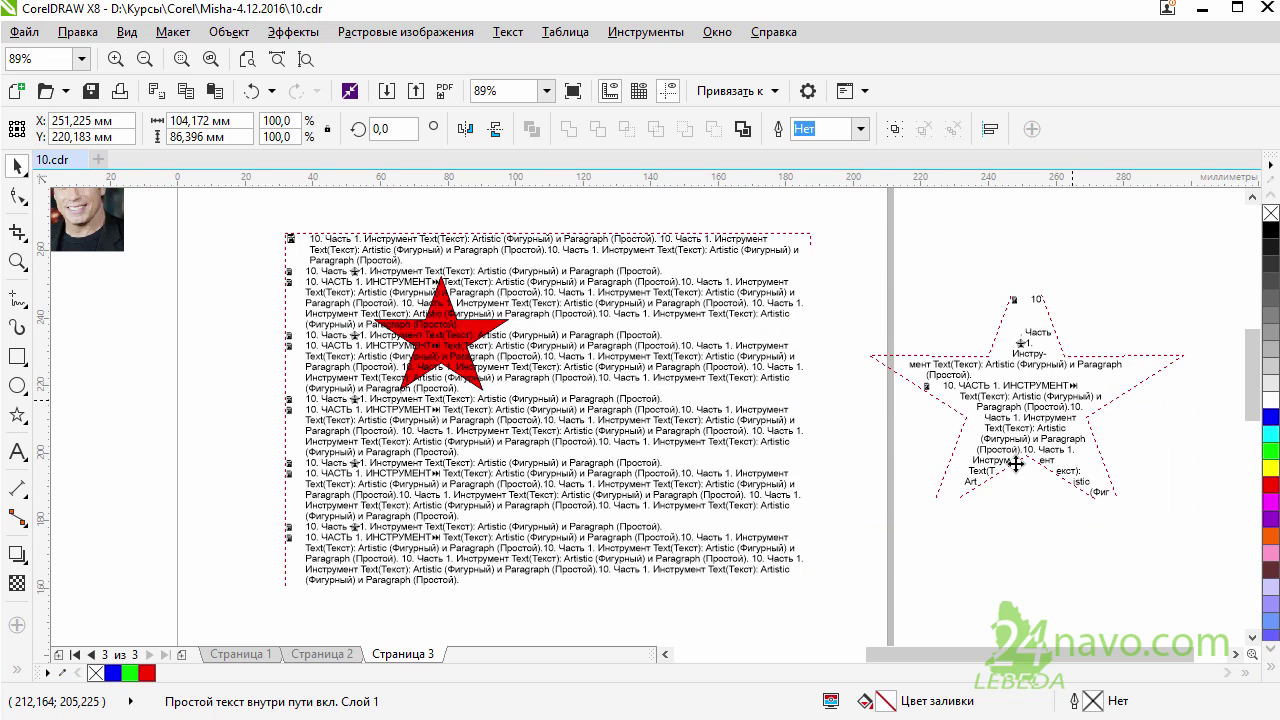
left_click_drag(1251, 394, 1251, 435)
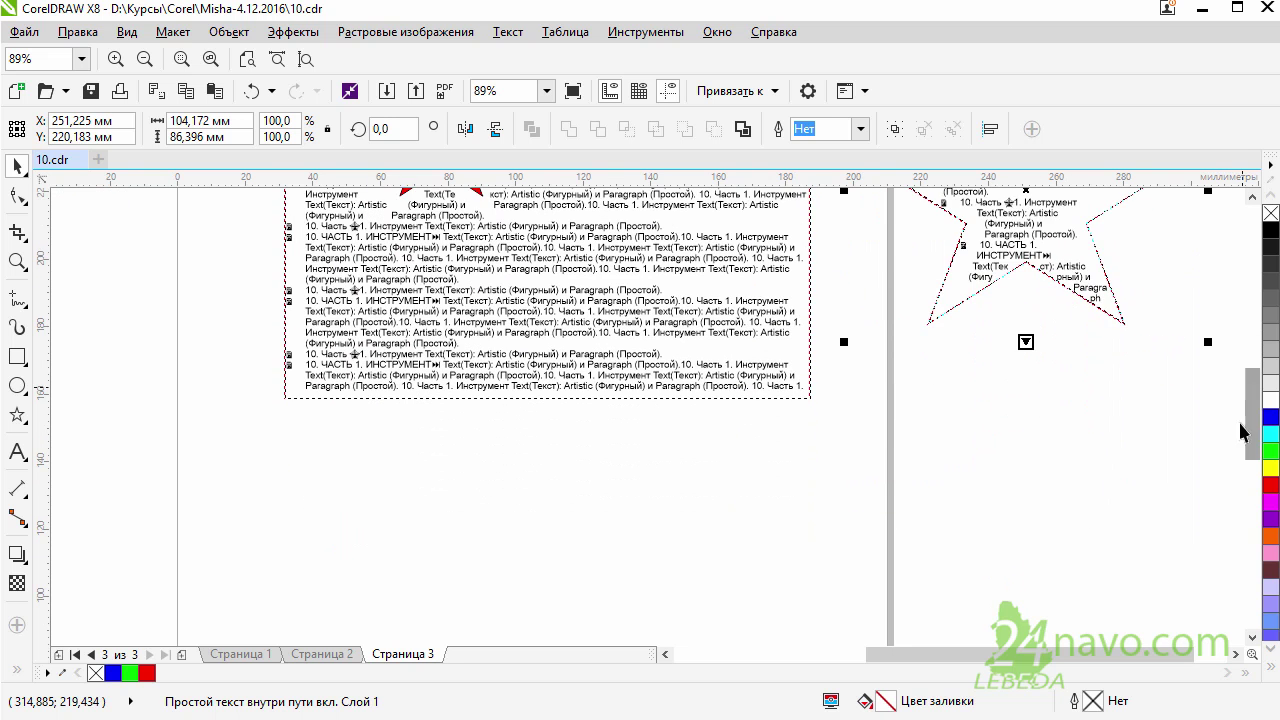
left_click(562, 508)
left_click(950, 272)
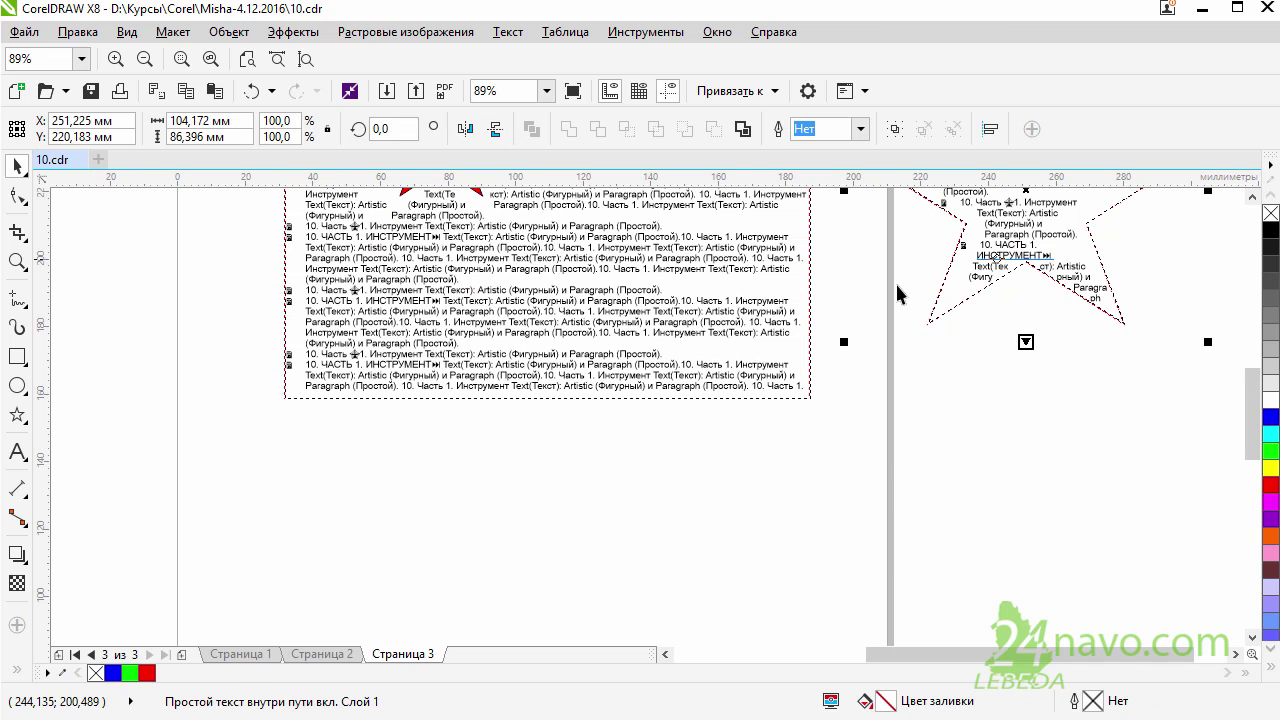
key("Tab")
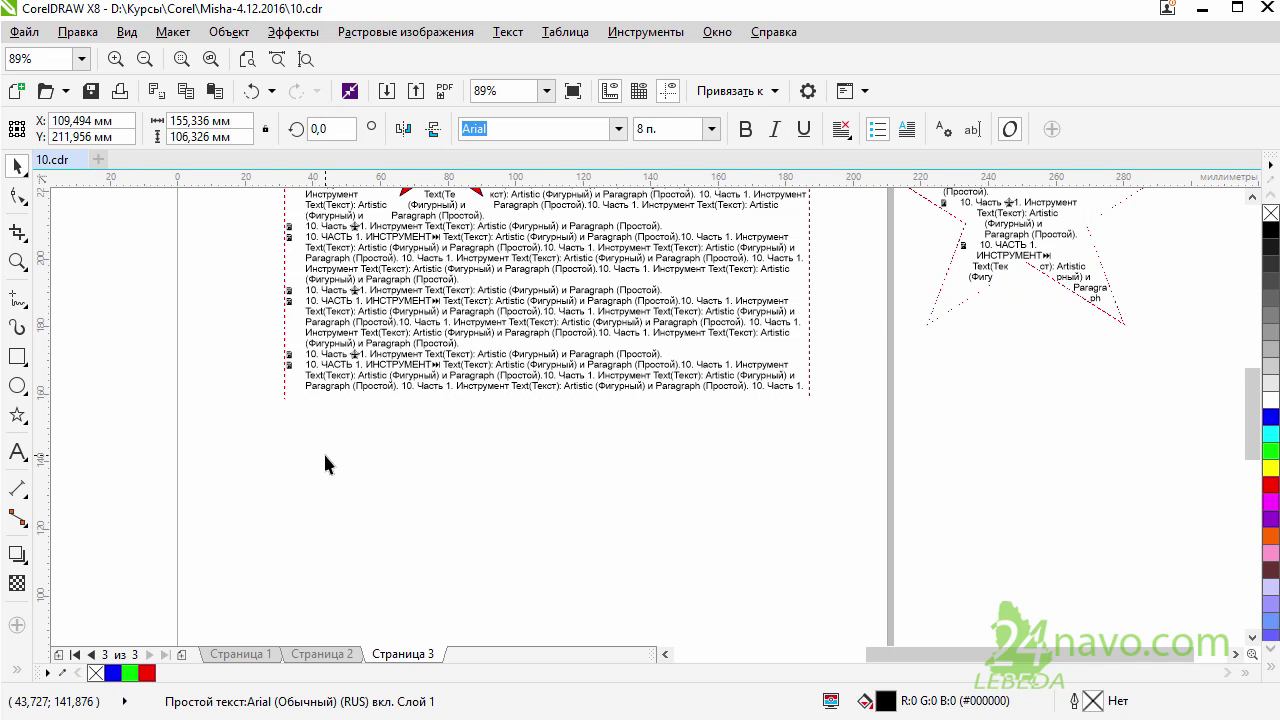
left_click(325, 463)
- Draw a pentagon about 51.5 × 32.9 mm below the paragraph frame, then select several of its paragraphs
left_click(14, 388)
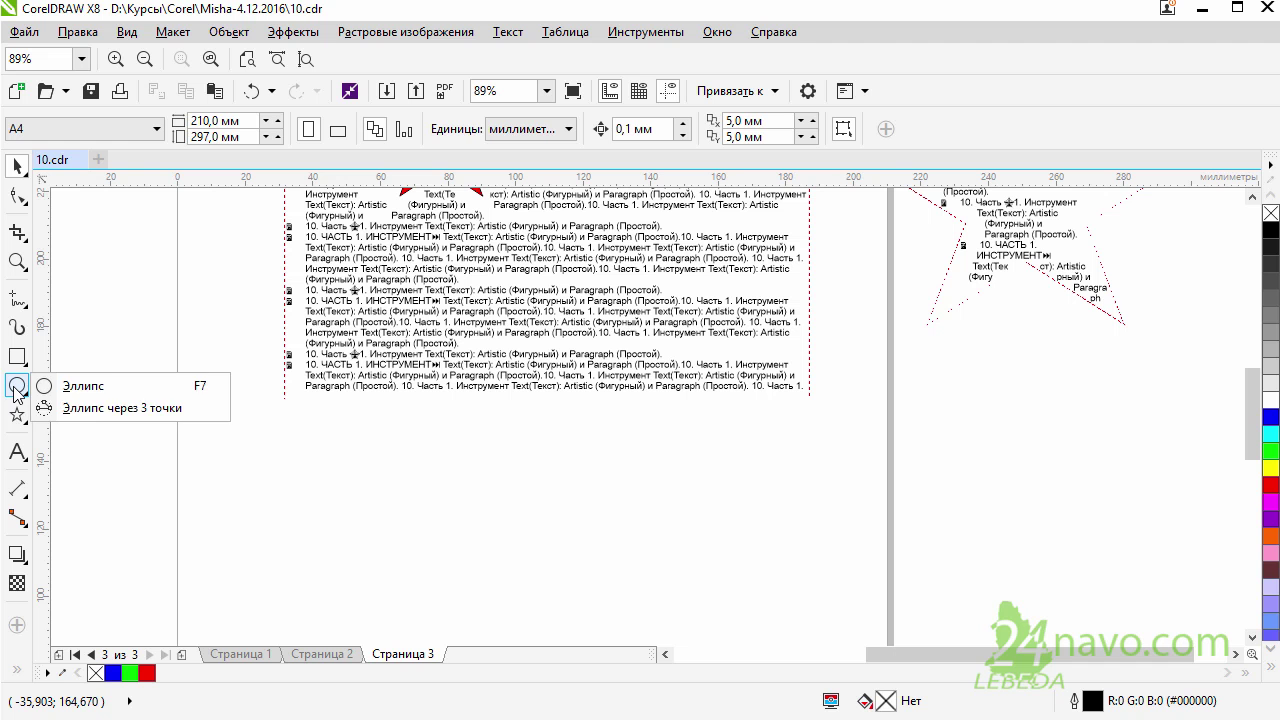
left_click(16, 416)
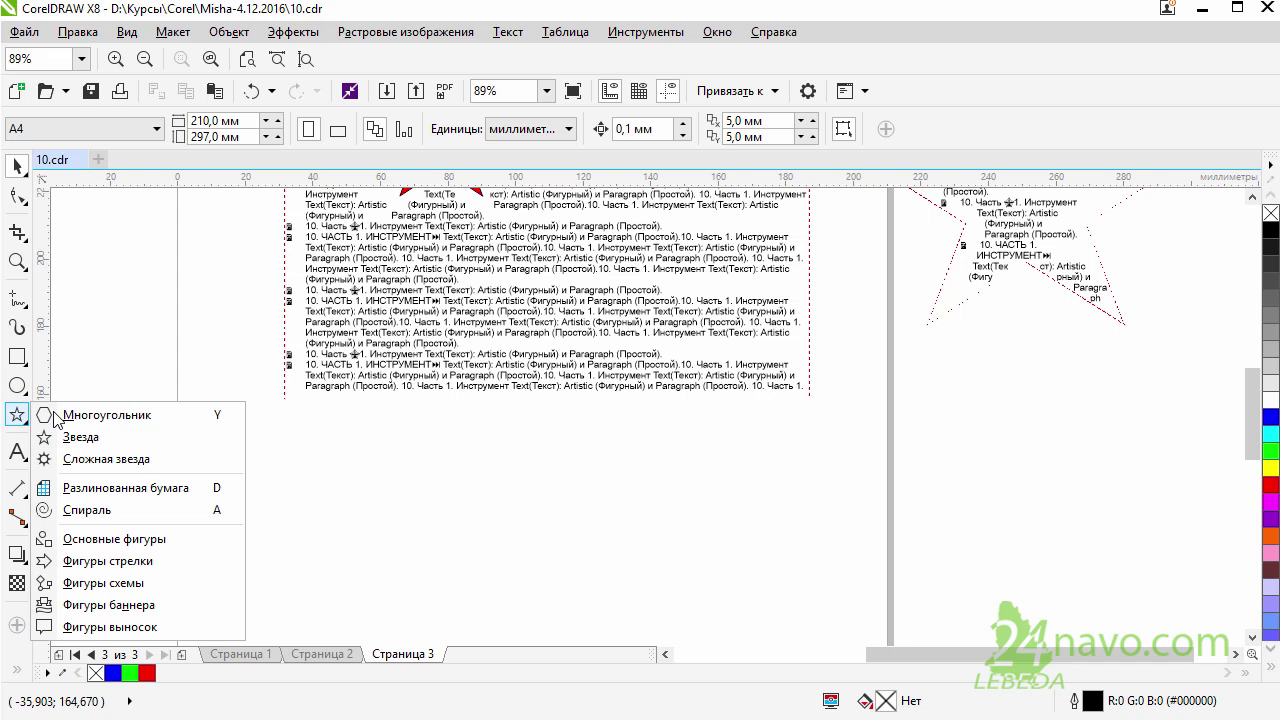
left_click(54, 416)
left_click_drag(480, 458, 648, 568)
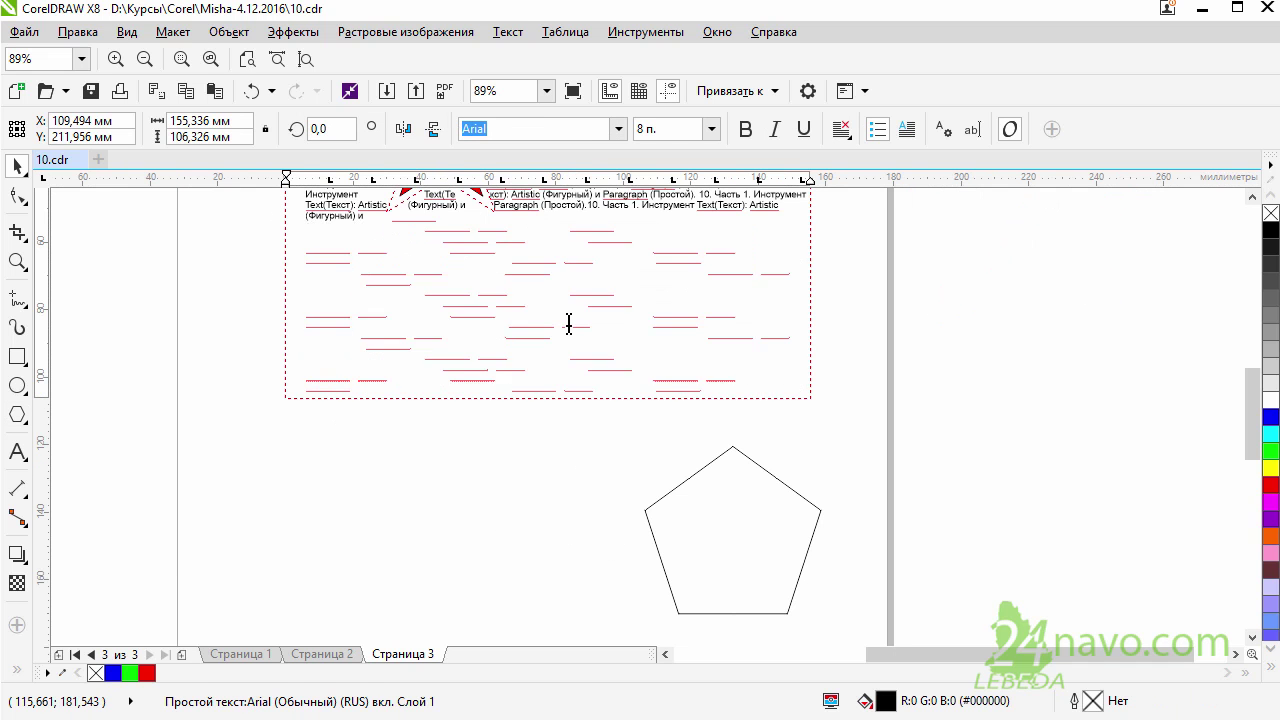
double_click(568, 323)
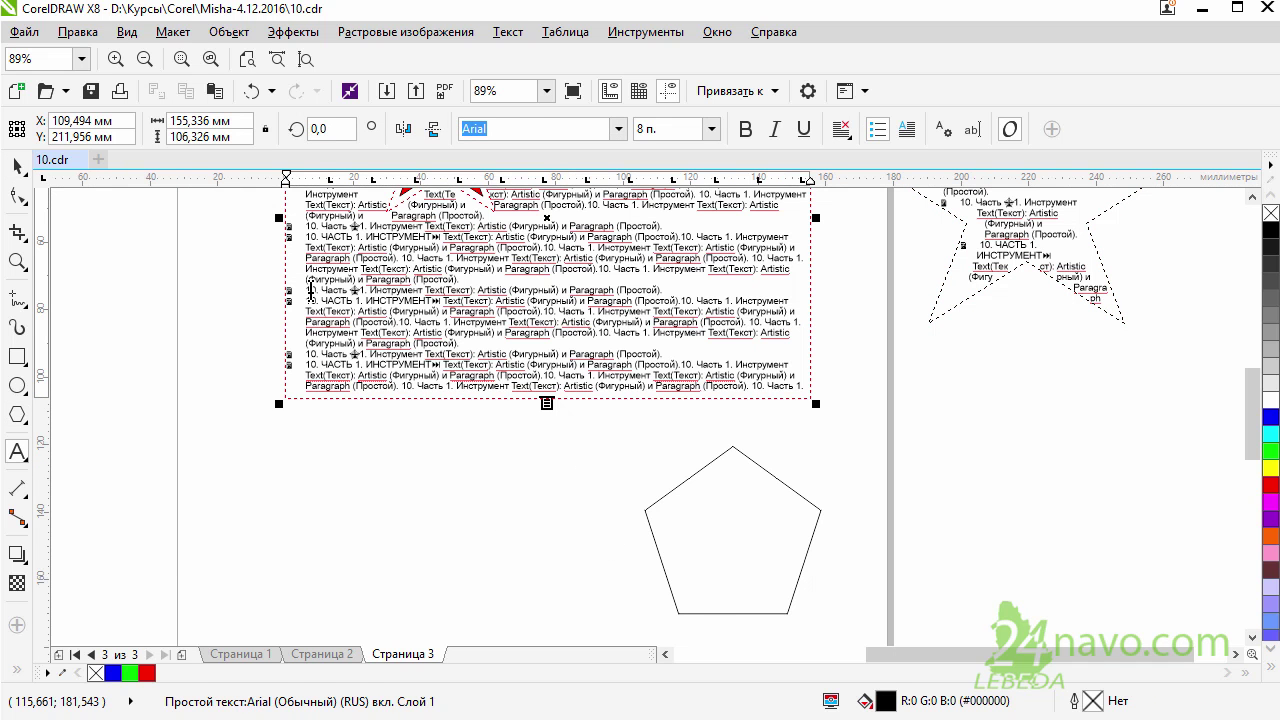
left_click_drag(310, 290, 640, 367)
- Copy the selected paragraphs and undo a trial paste along the pentagon's edge
right_click(570, 321)
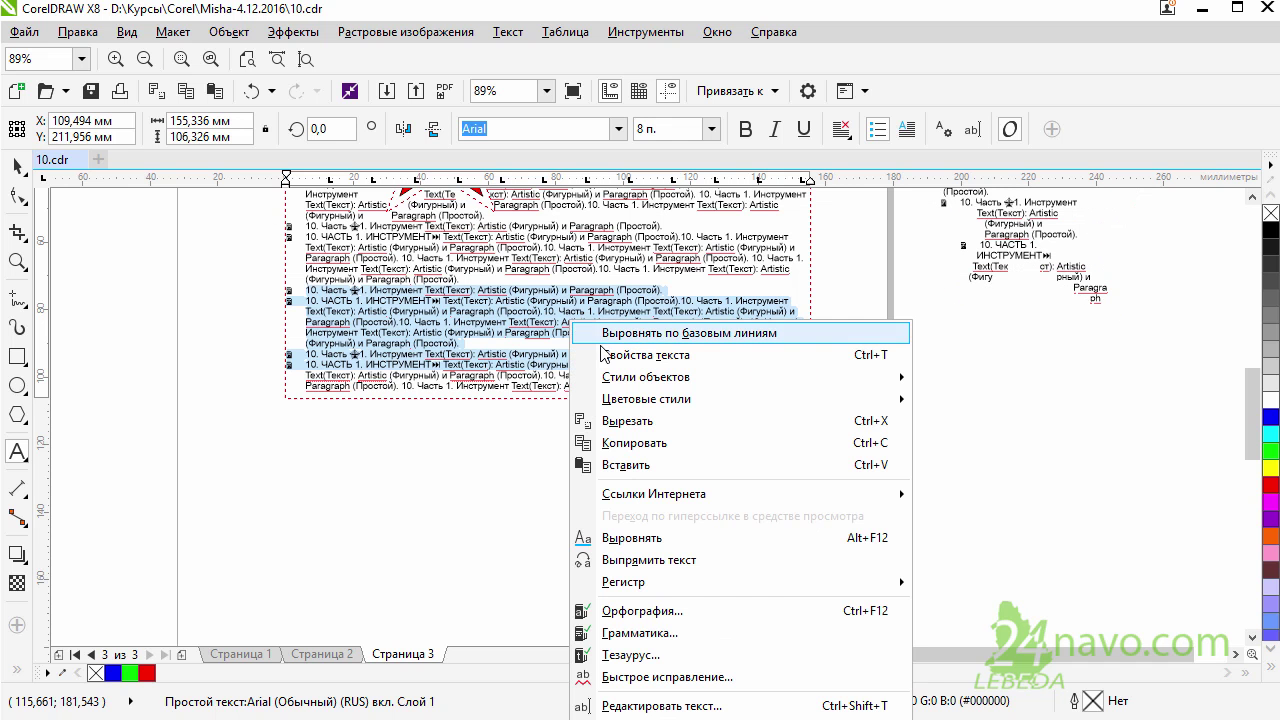
left_click(633, 446)
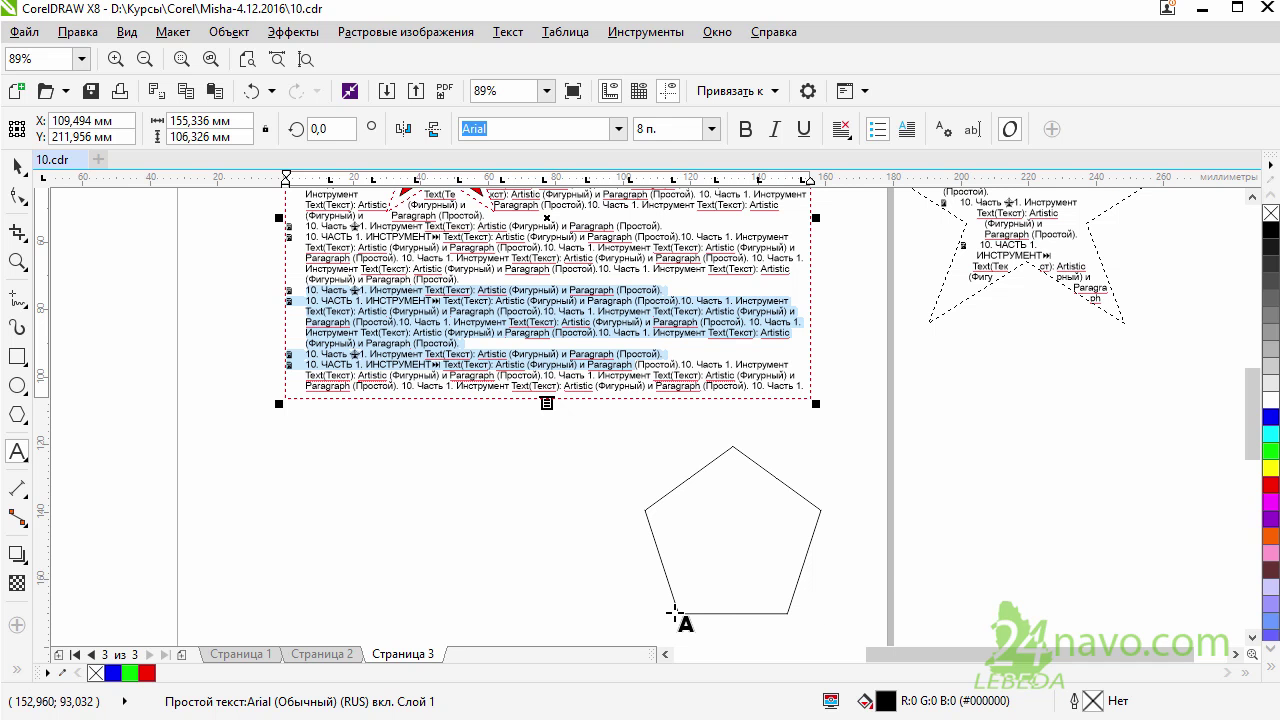
left_click(691, 480)
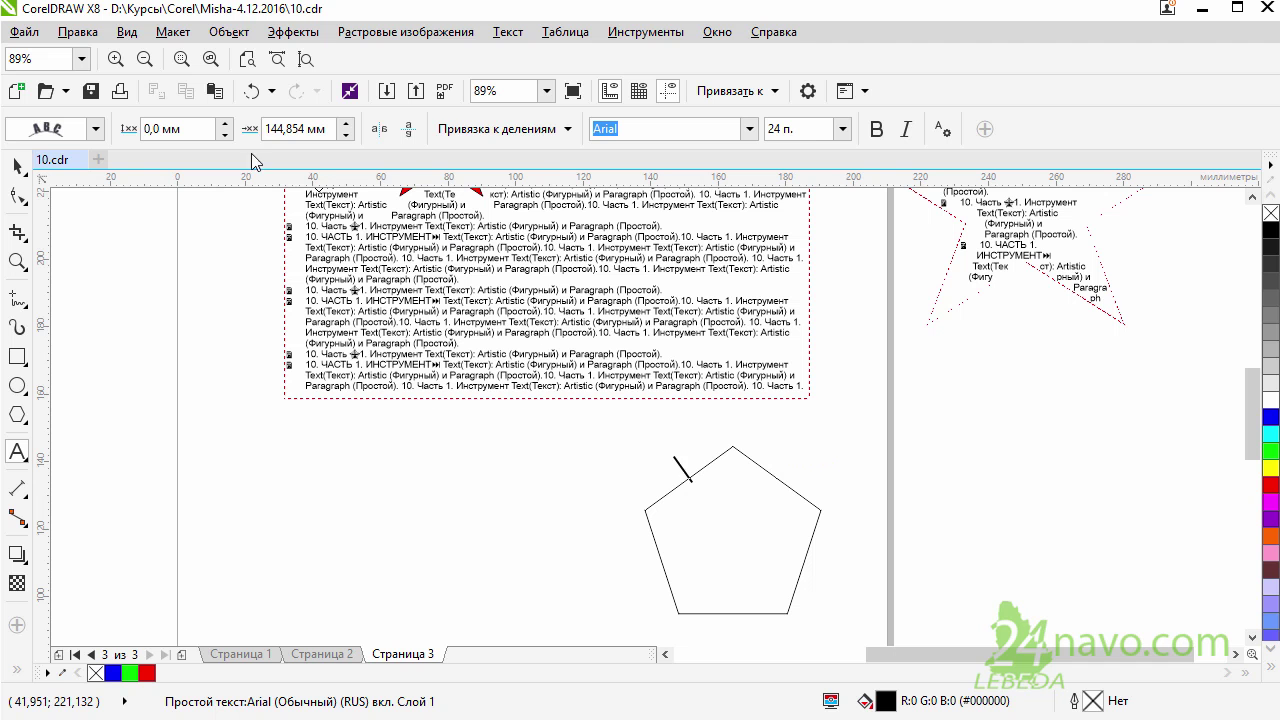
left_click(217, 97)
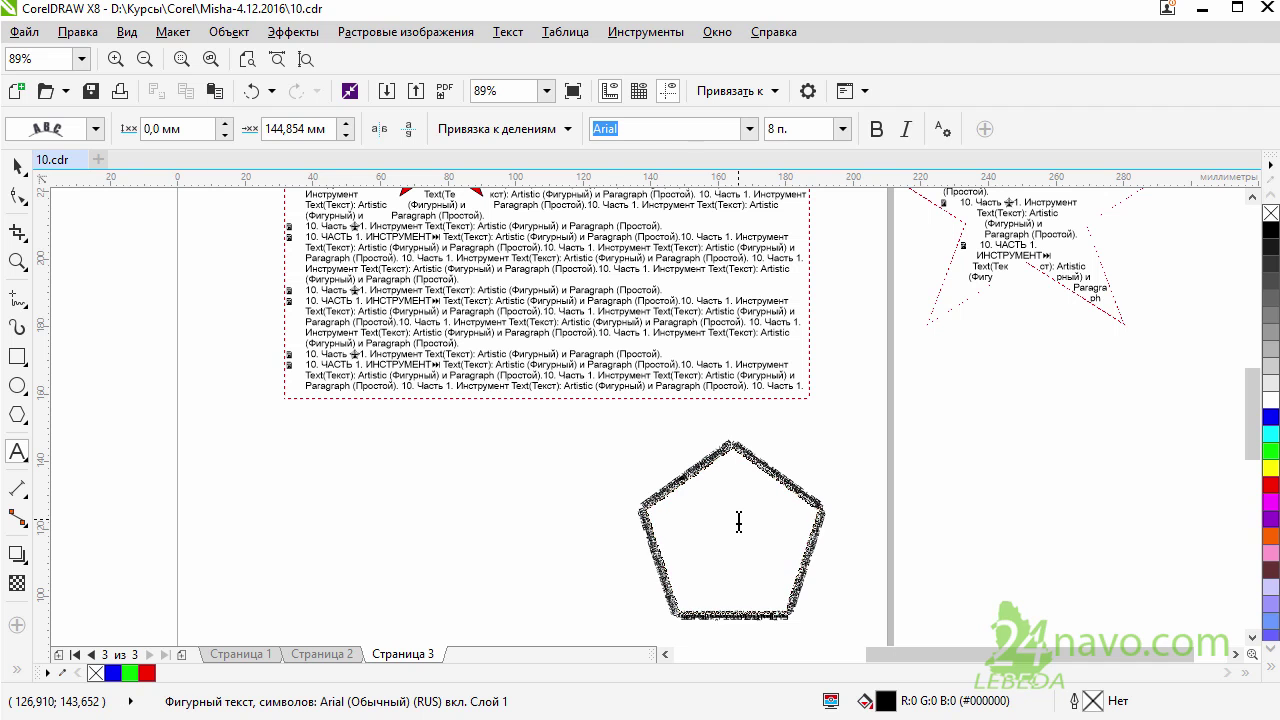
key("ctrl+z")
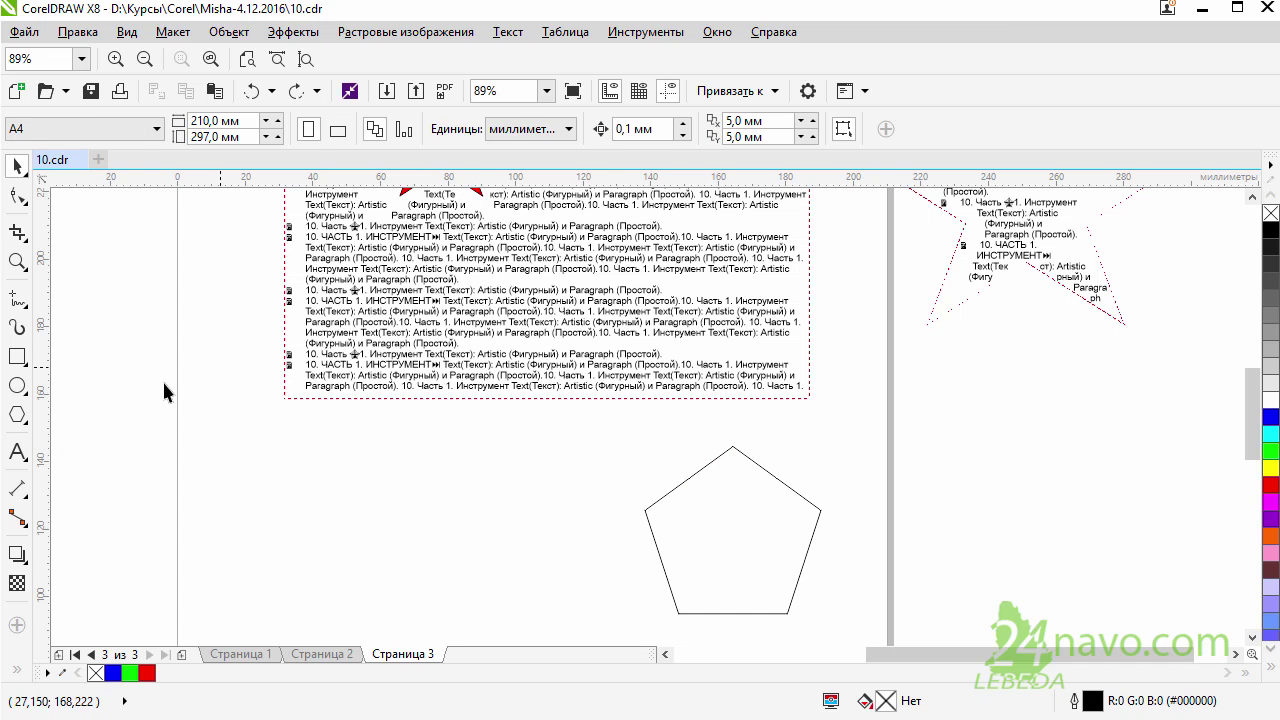
- Paste the copied paragraphs inside the pentagon as frame text
left_click(19, 453)
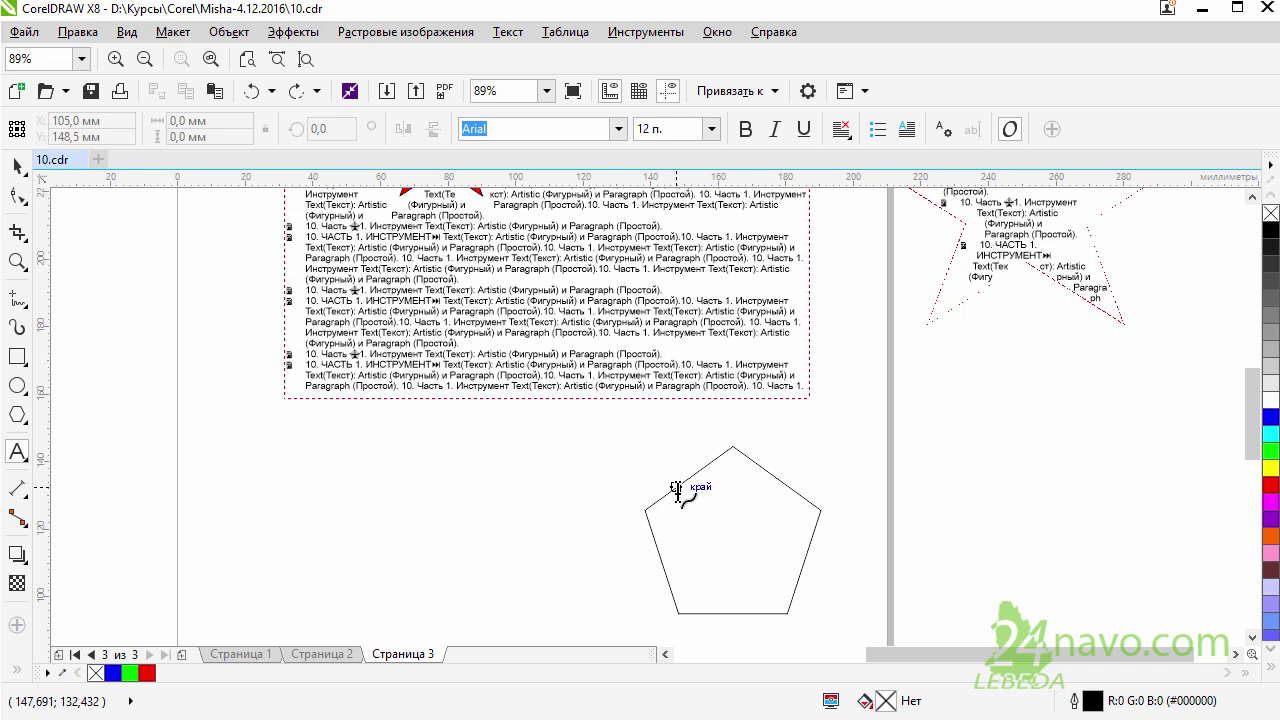
left_click(680, 497)
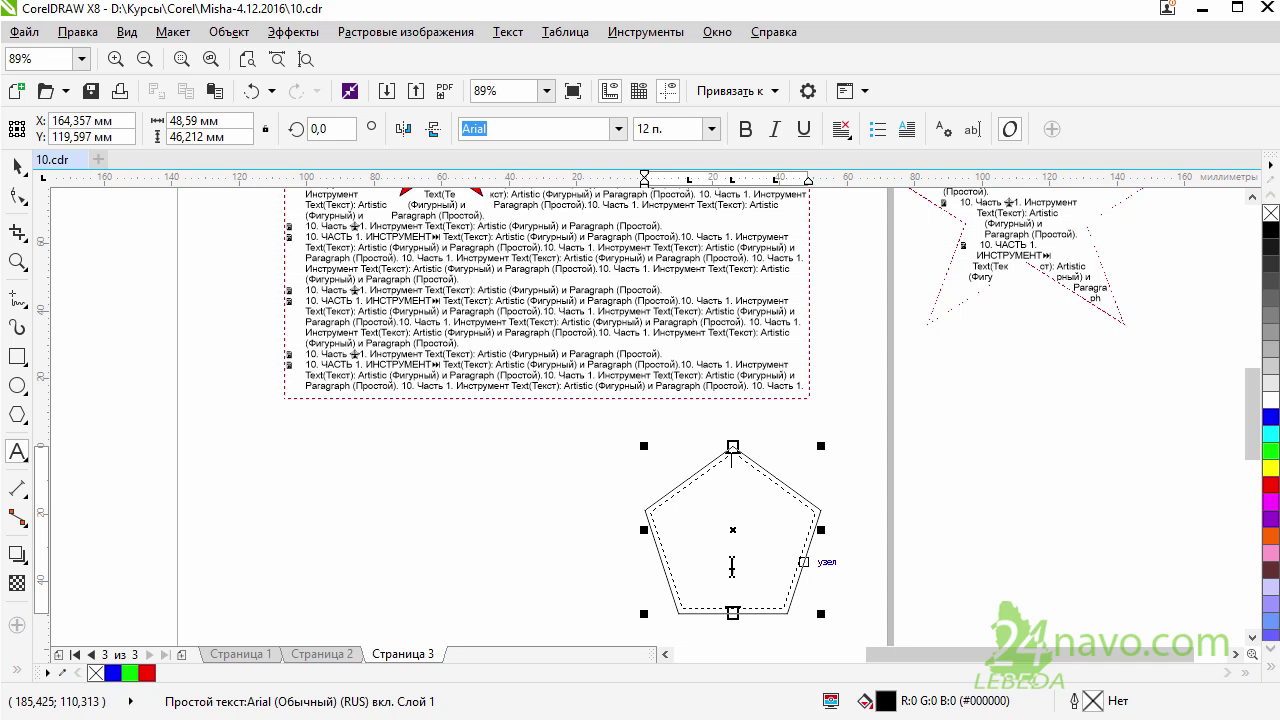
left_click(216, 94)
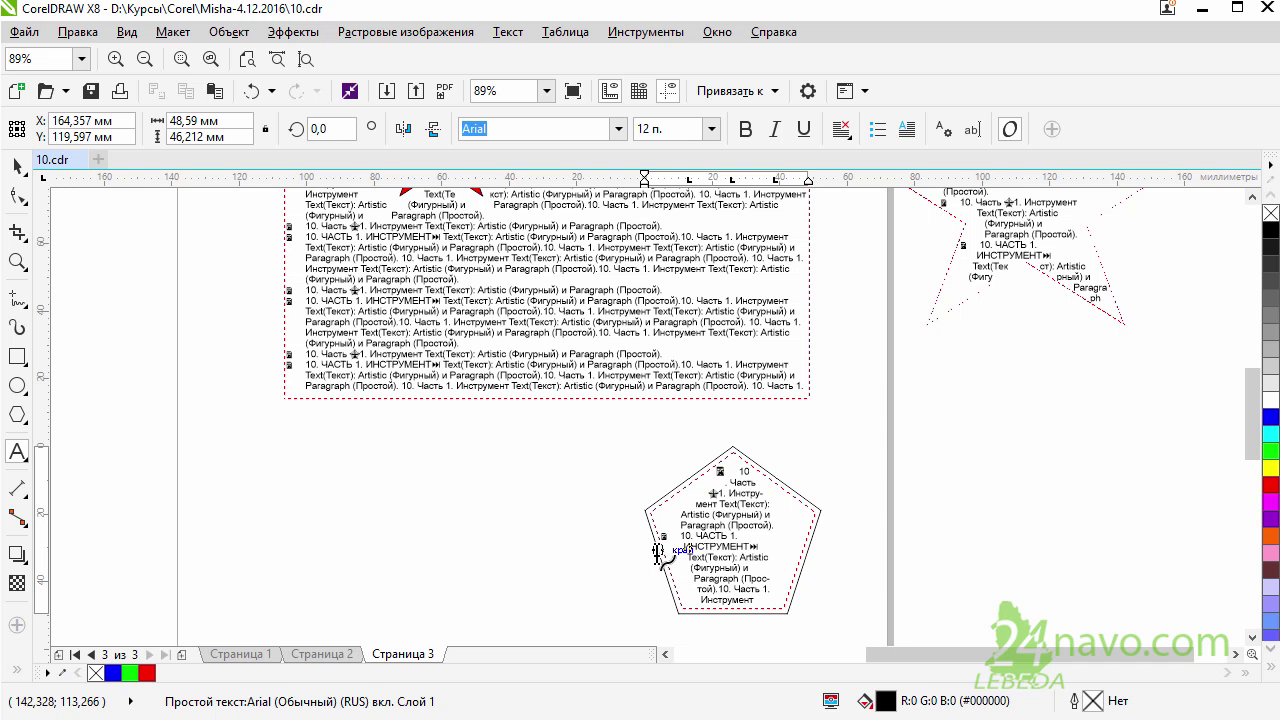
- Enlarge the text-filled pentagon to about 80.1 × 76.2 mm, move it right, and select all its text
left_click_drag(821, 446, 940, 355)
left_click(851, 451)
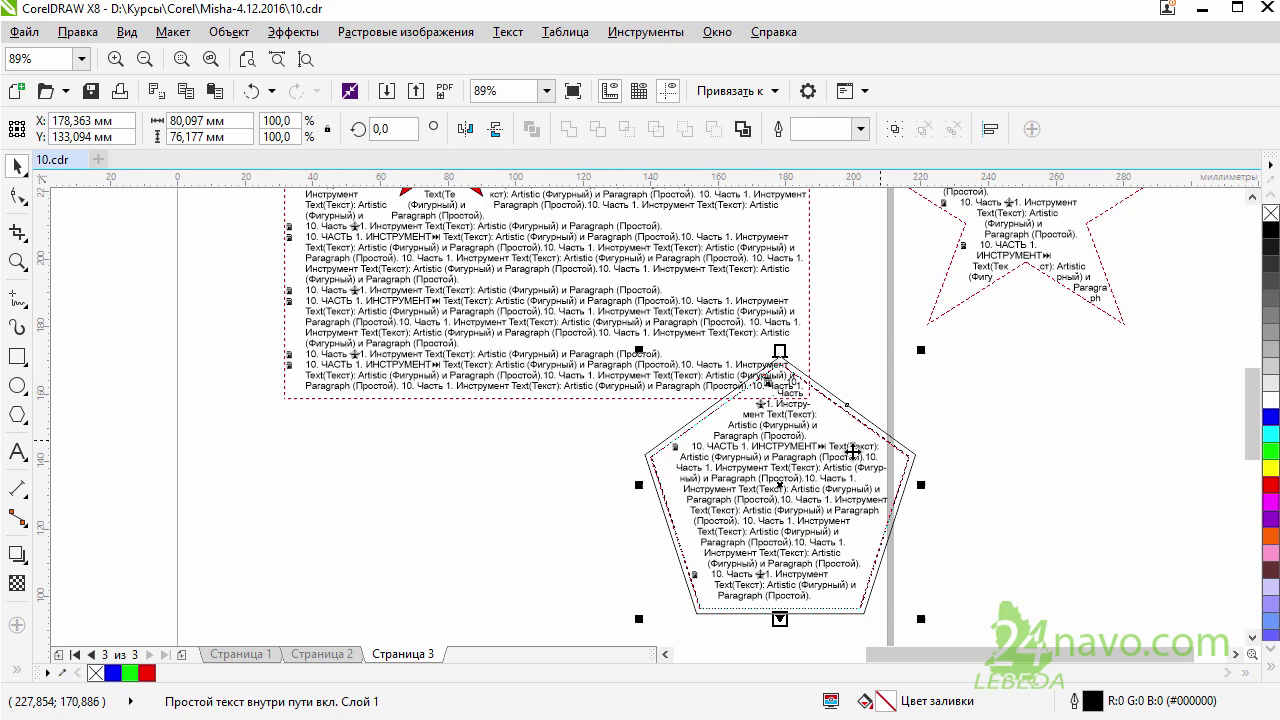
left_click_drag(851, 451, 924, 490)
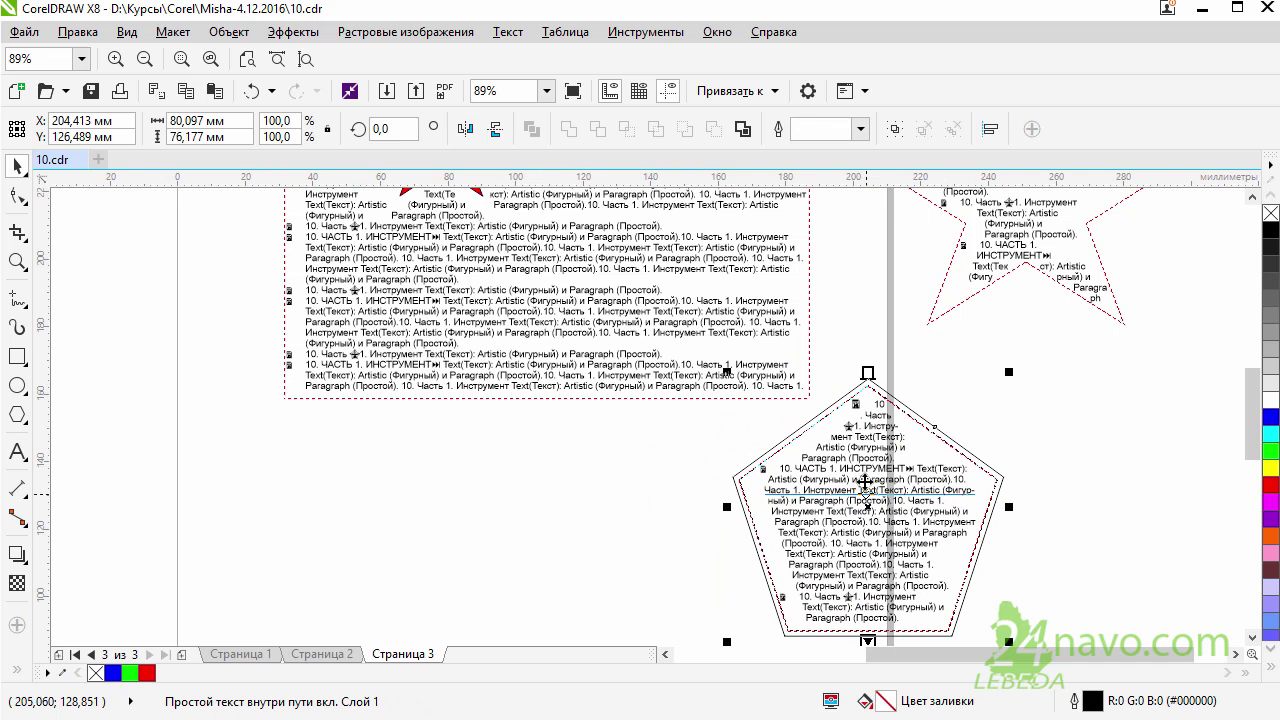
double_click(857, 458)
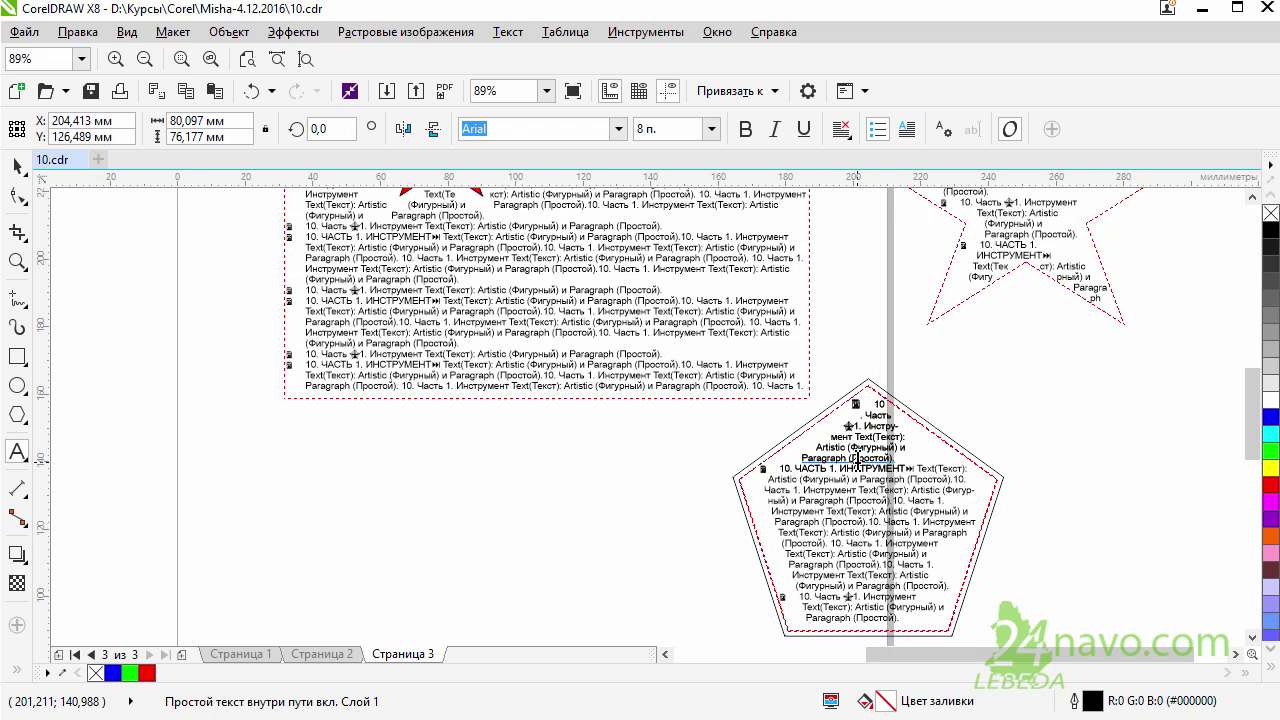
key("ctrl+a")
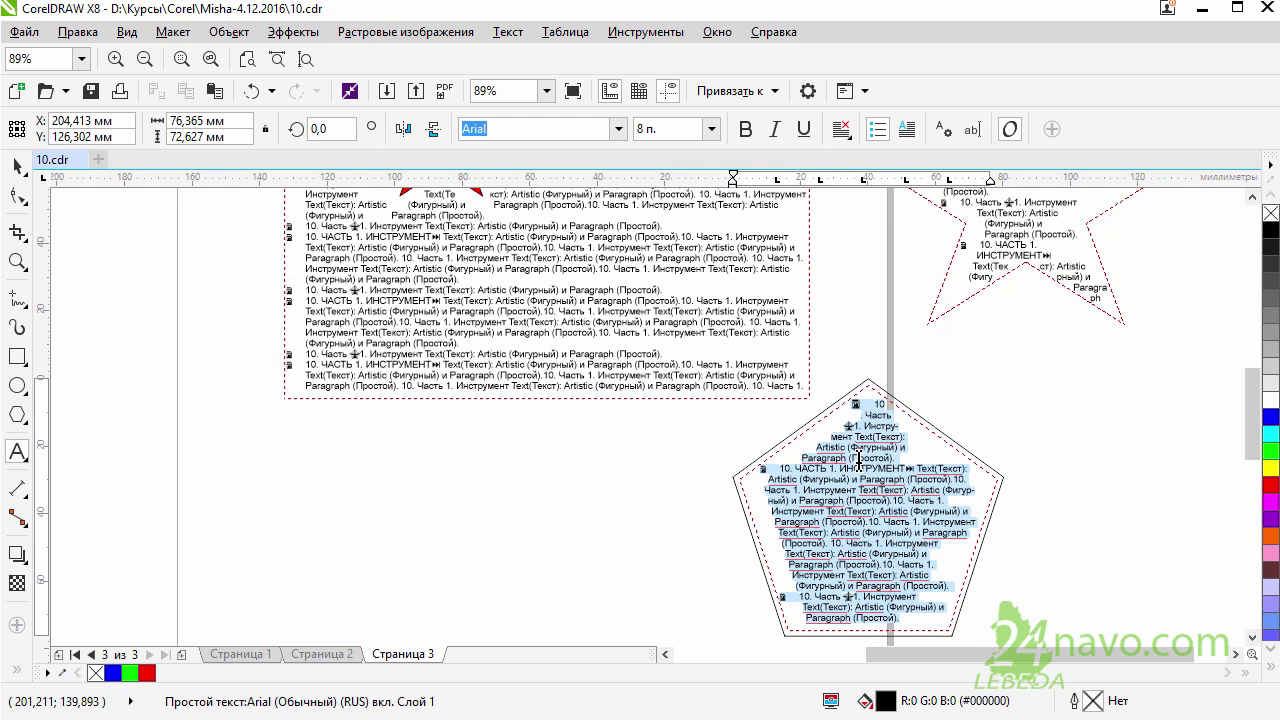
- Switch off bullets for the pentagon's text and shrink the pentagon to about 55.5 × 52.8 mm
left_click(508, 32)
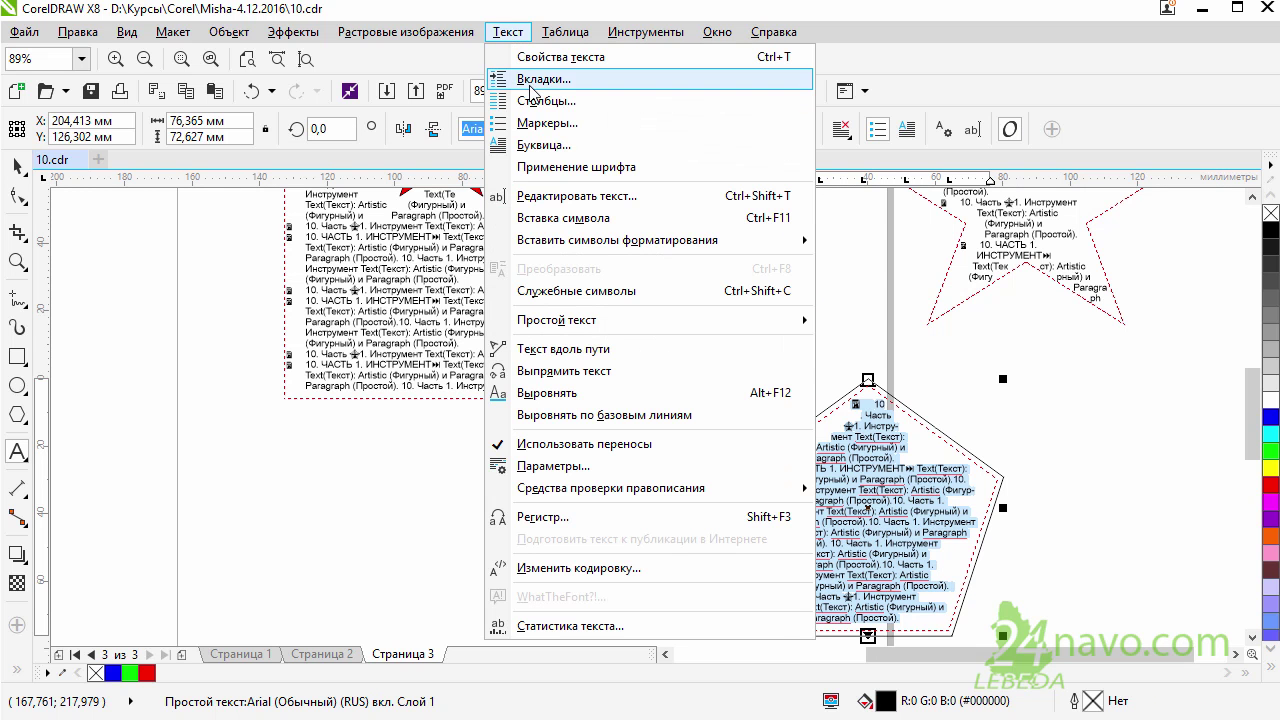
left_click(541, 123)
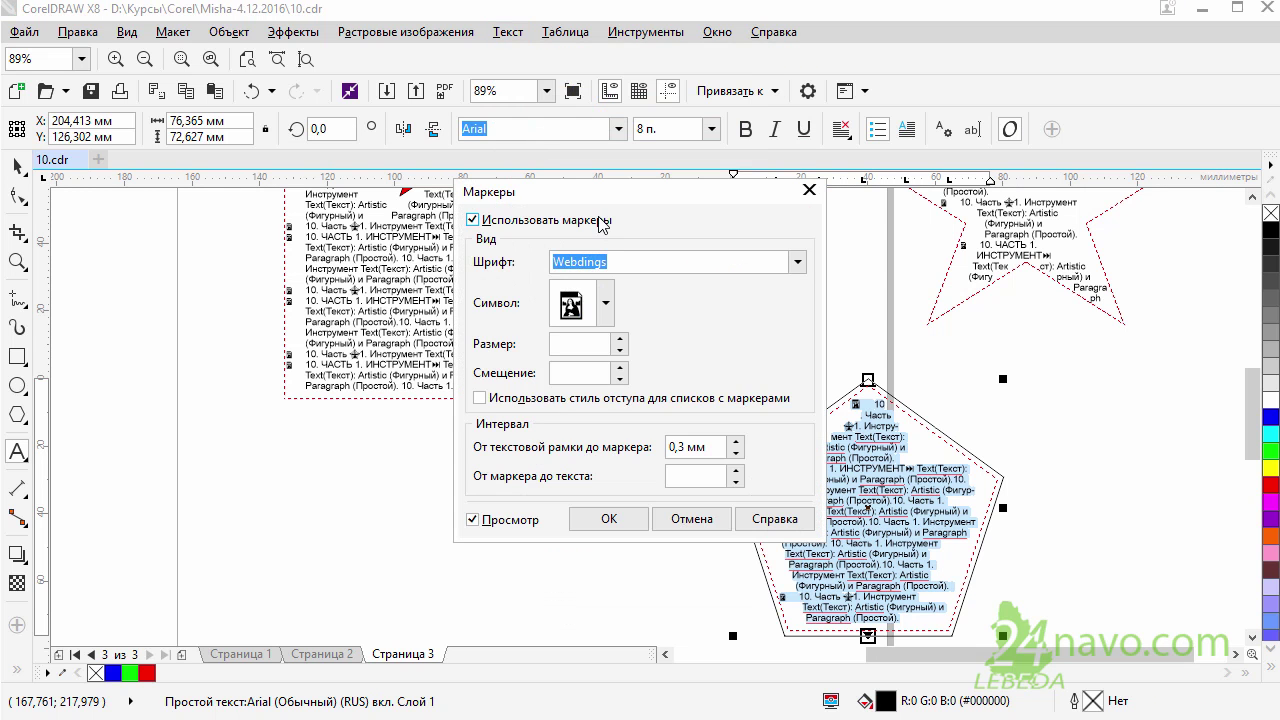
left_click(488, 222)
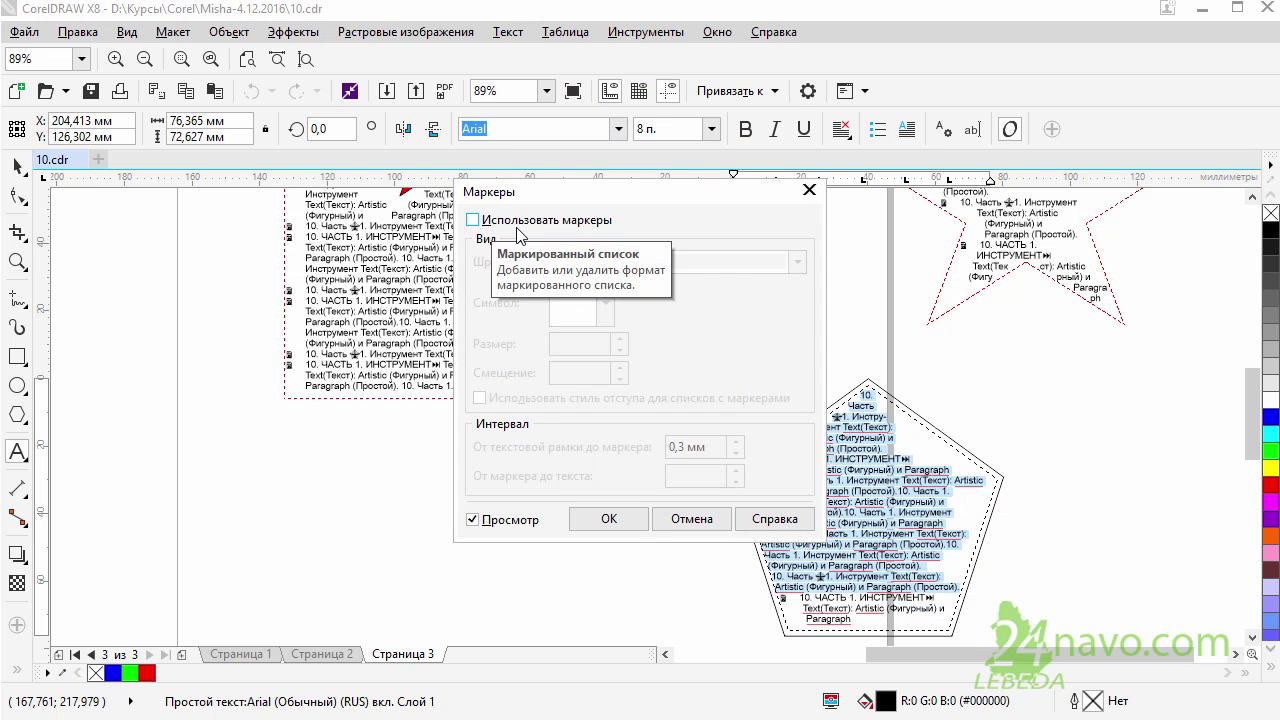
left_click(609, 519)
left_click_drag(999, 630, 930, 586)
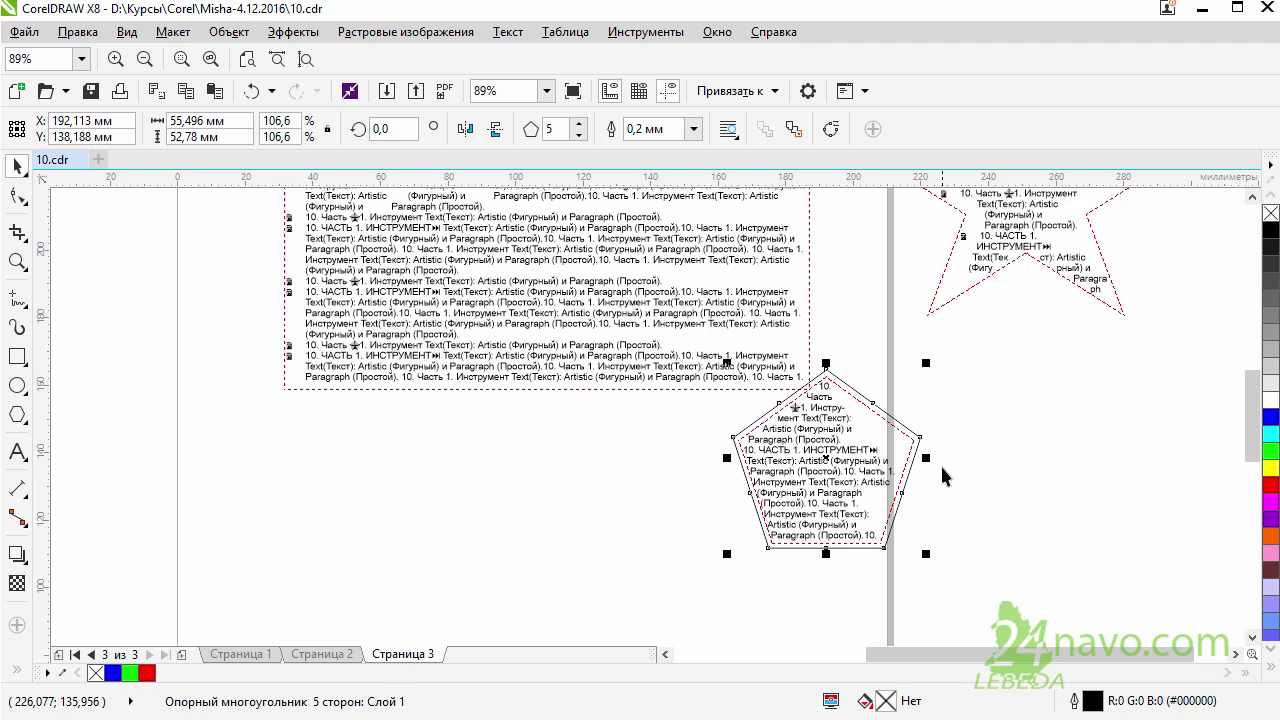
- Zoom in on the pentagon and colour all of its text red
key("F8")
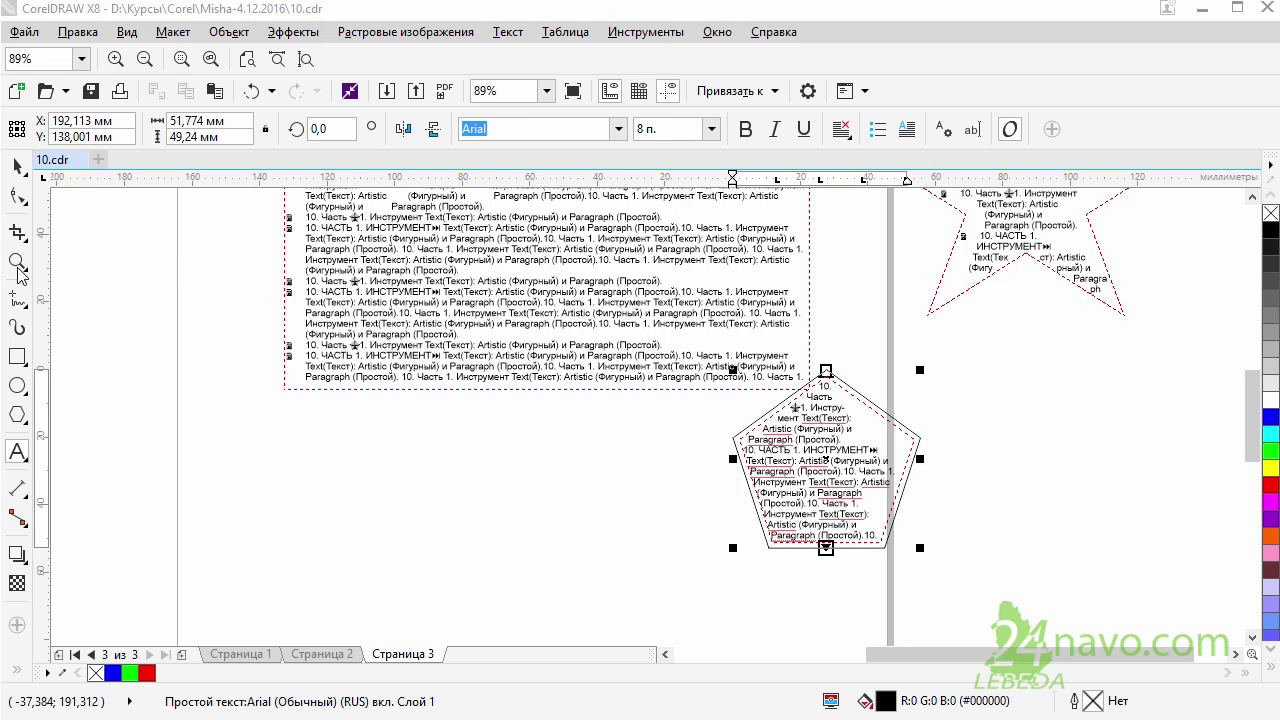
left_click(17, 262)
left_click(960, 550)
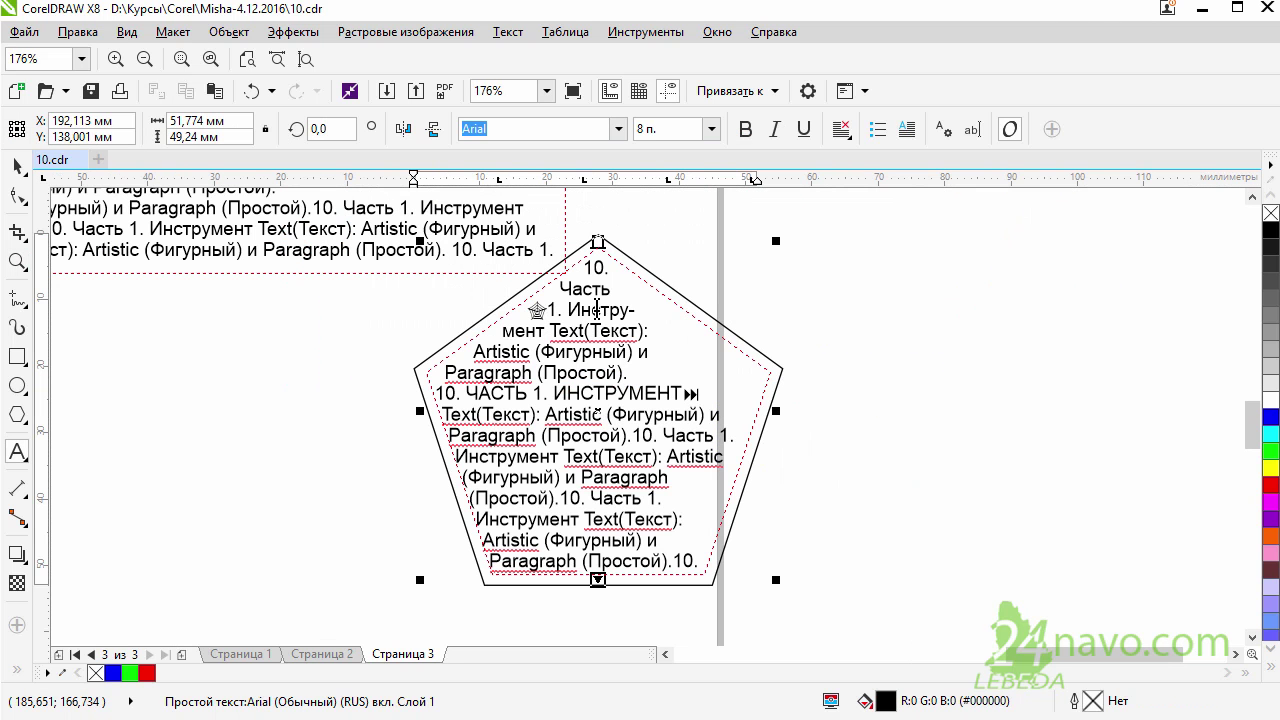
left_click_drag(568, 308, 640, 312)
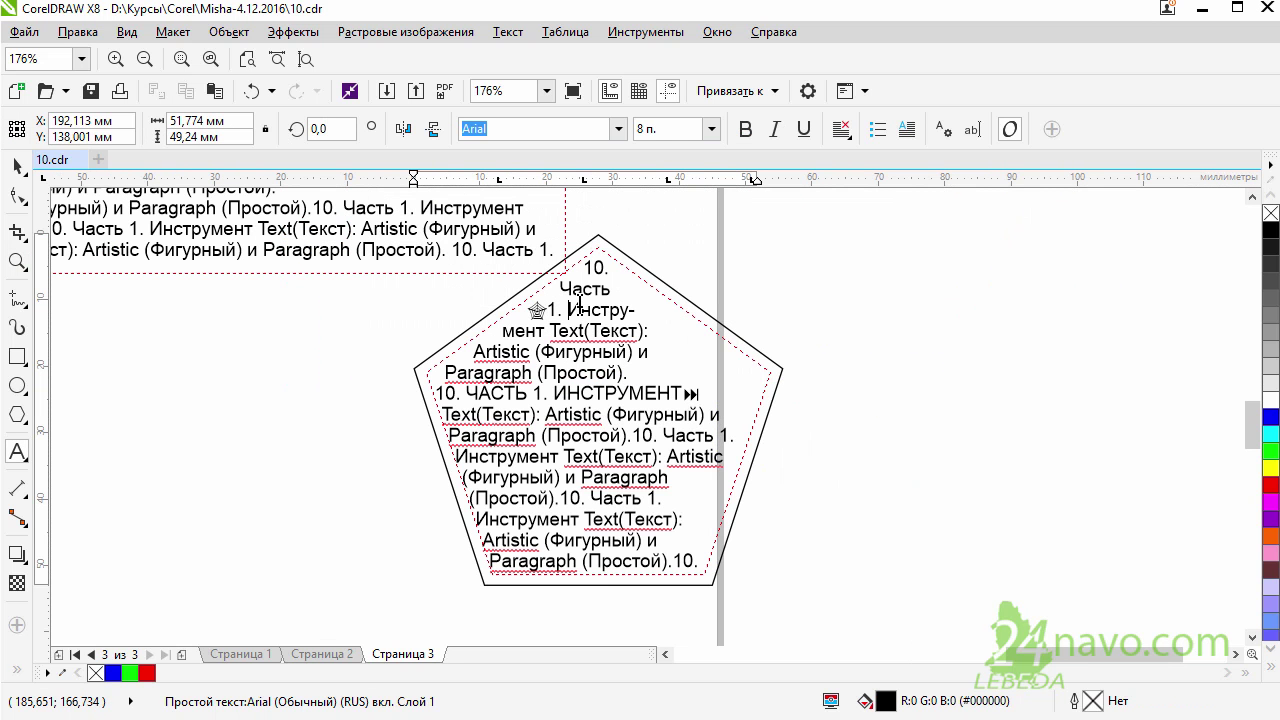
left_click(647, 316)
key("Escape")
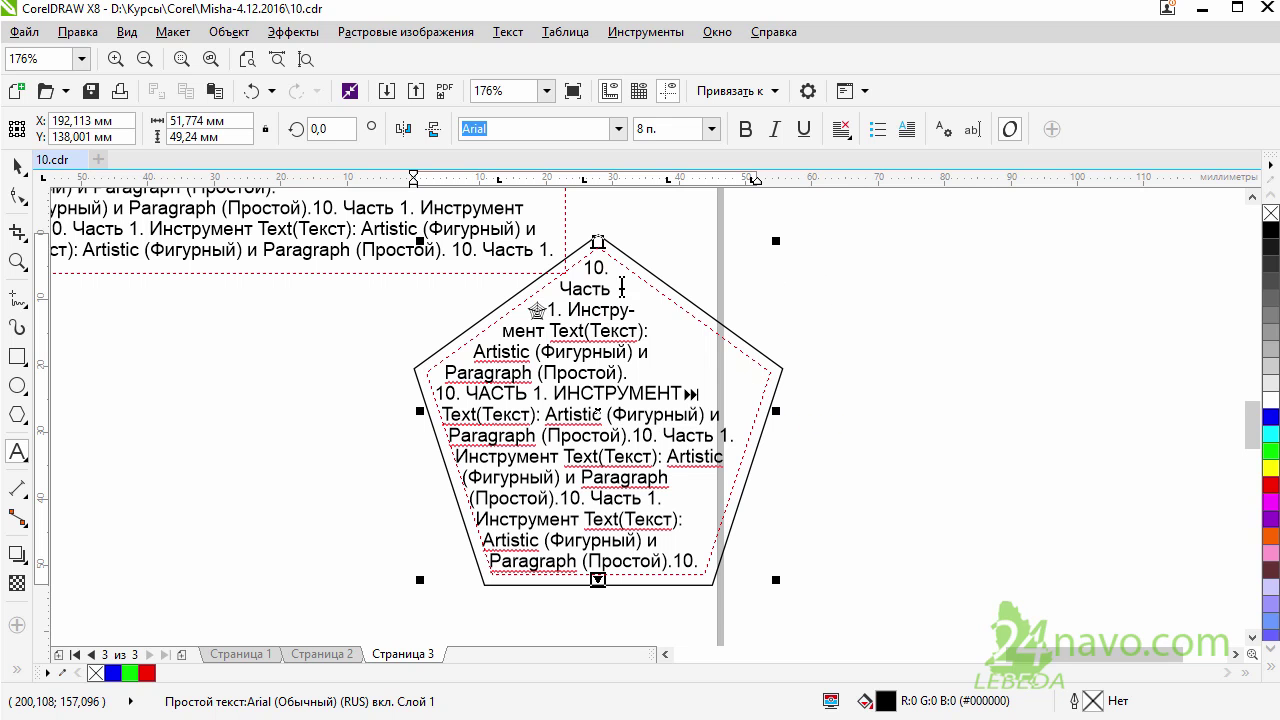
left_click_drag(588, 268, 714, 556)
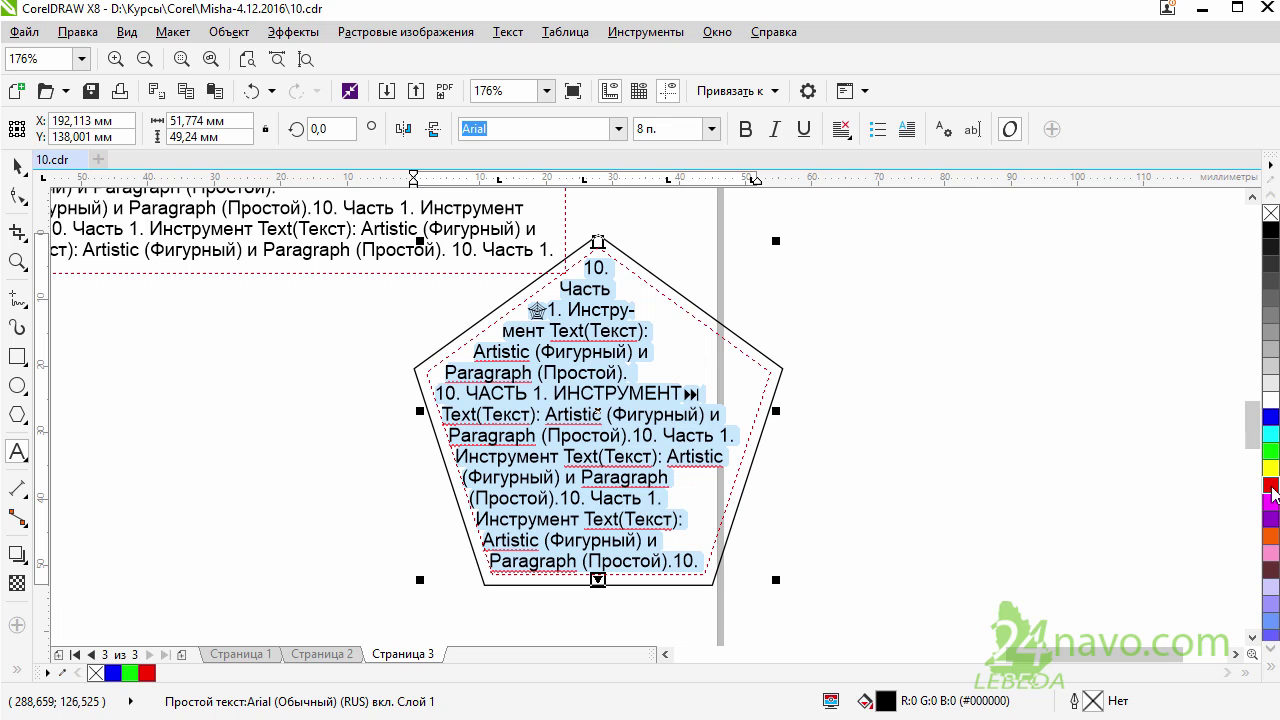
left_click(1272, 486)
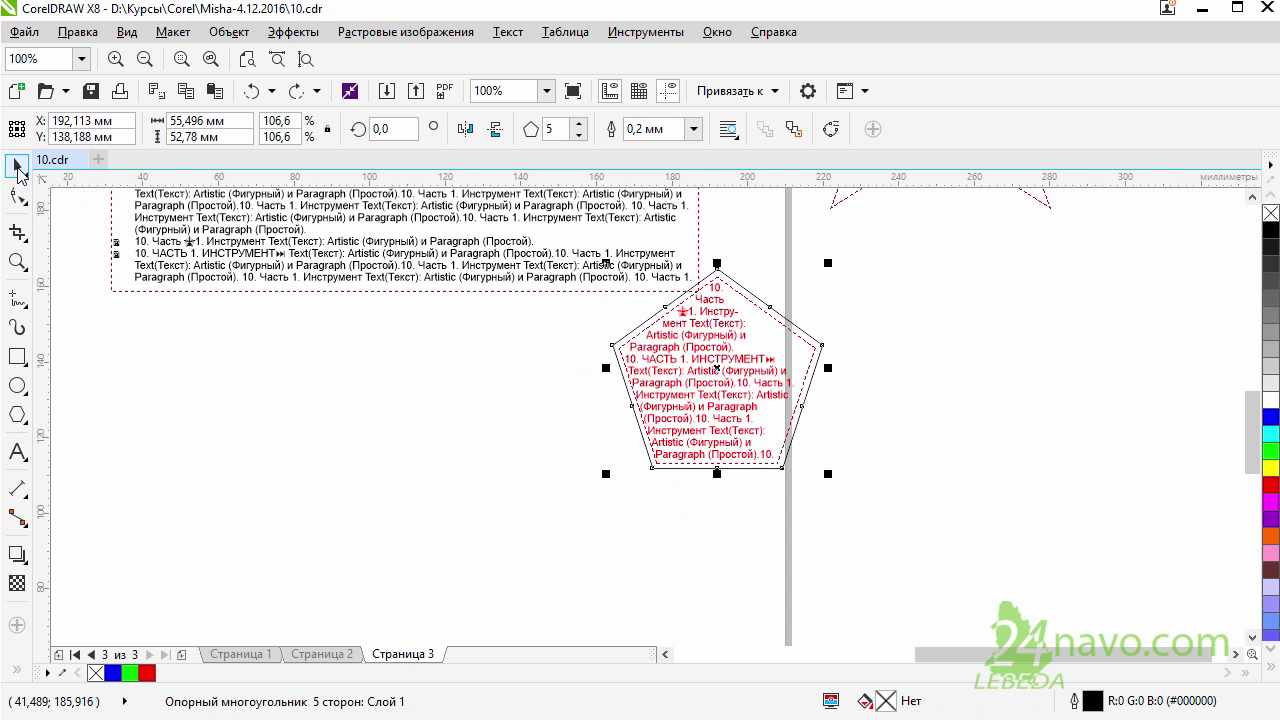
- Set the pentagon's wrap to Контур > Текст с двух сторон so text flows around both sides
left_click(816, 304)
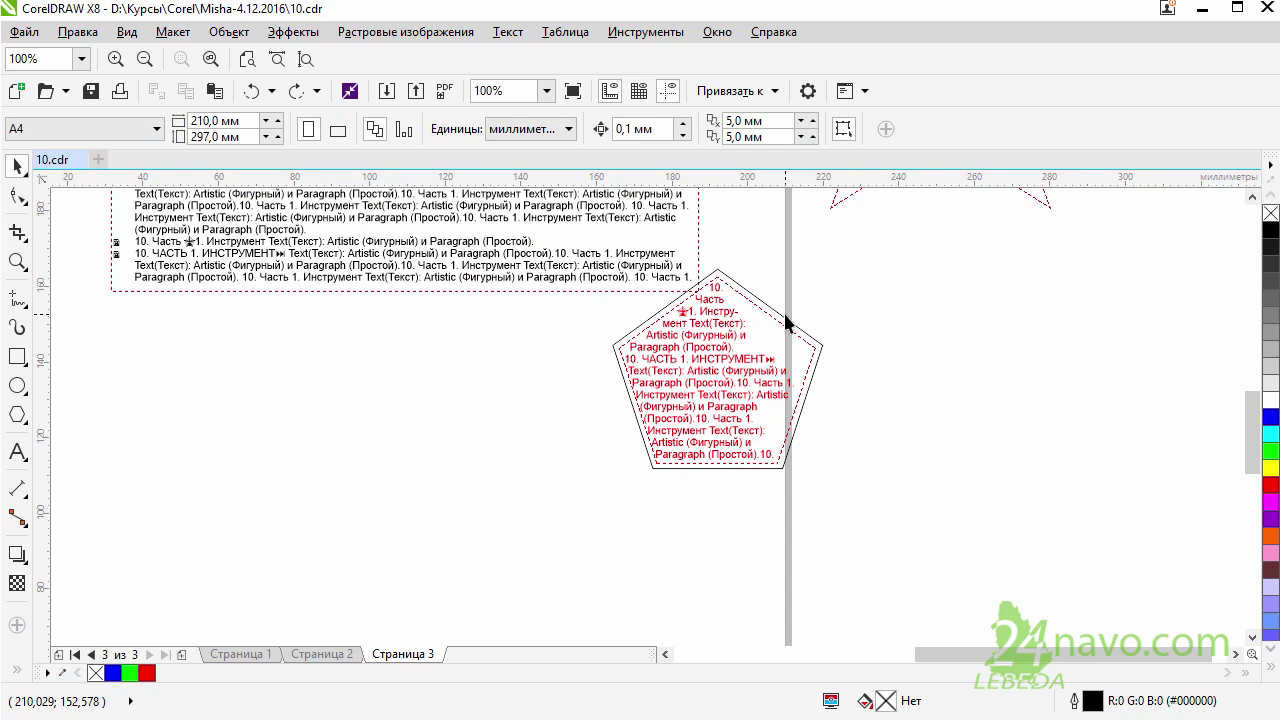
left_click(788, 326)
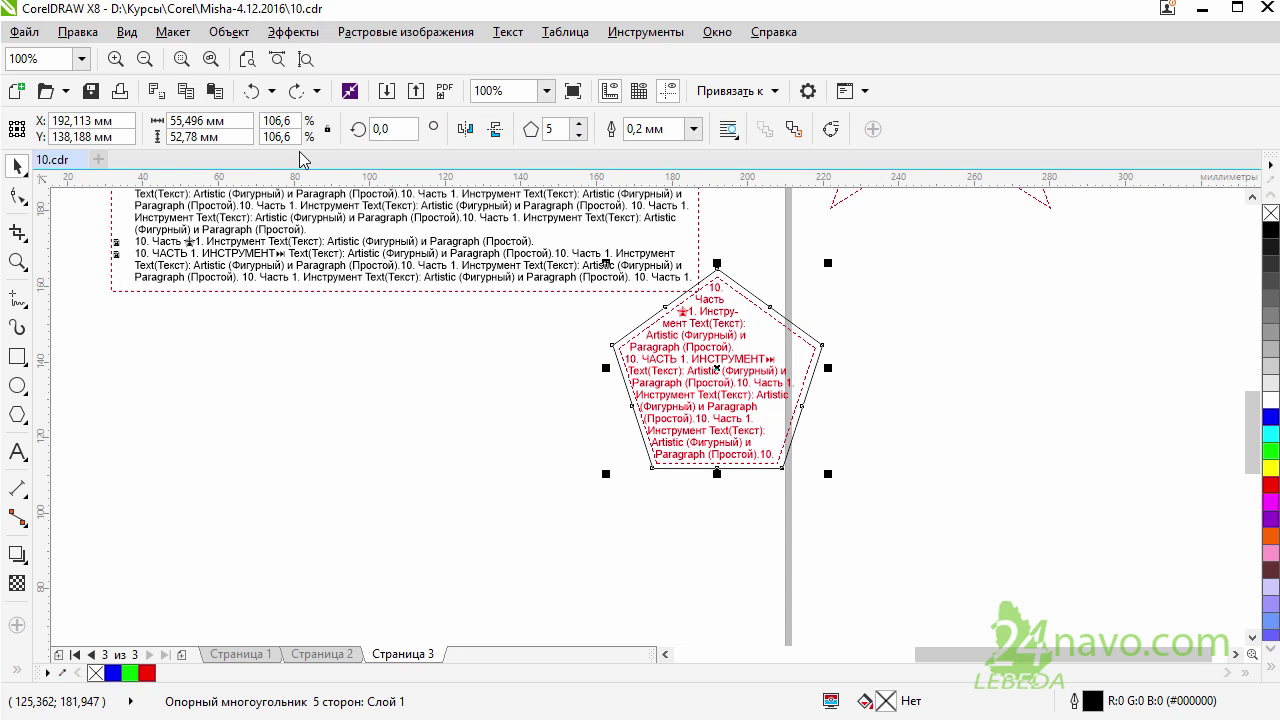
left_click(728, 128)
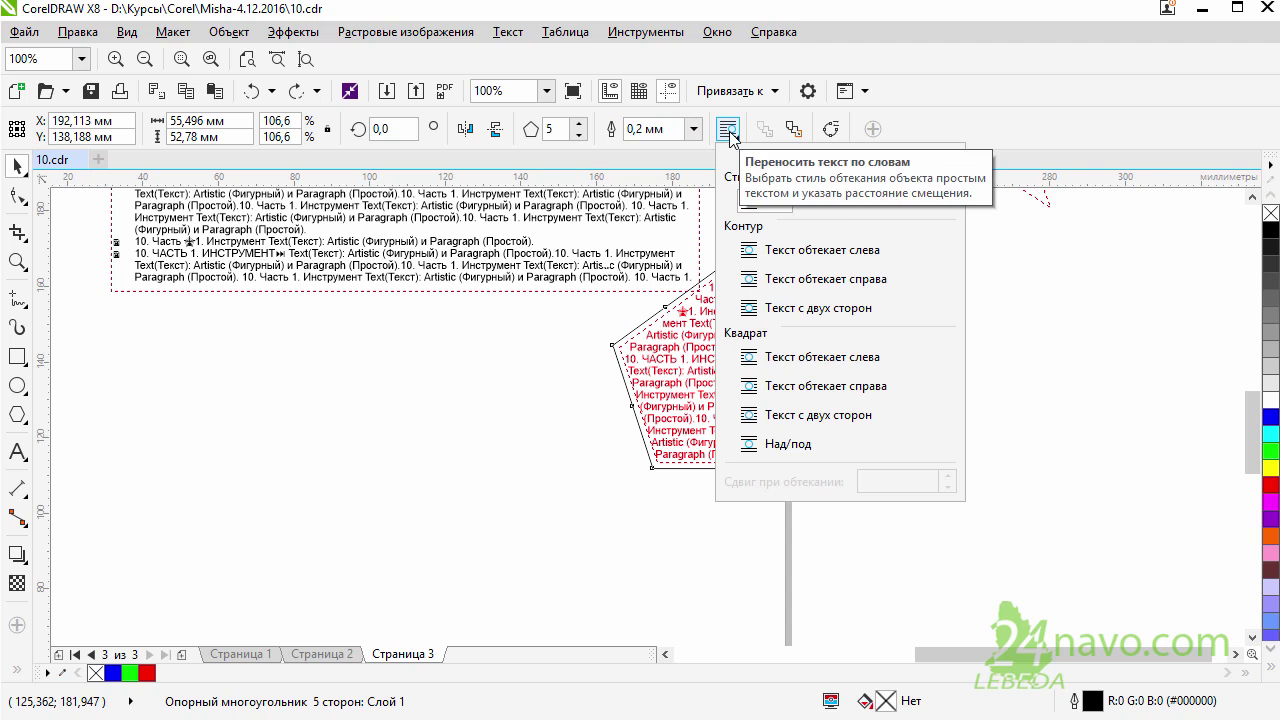
left_click(754, 314)
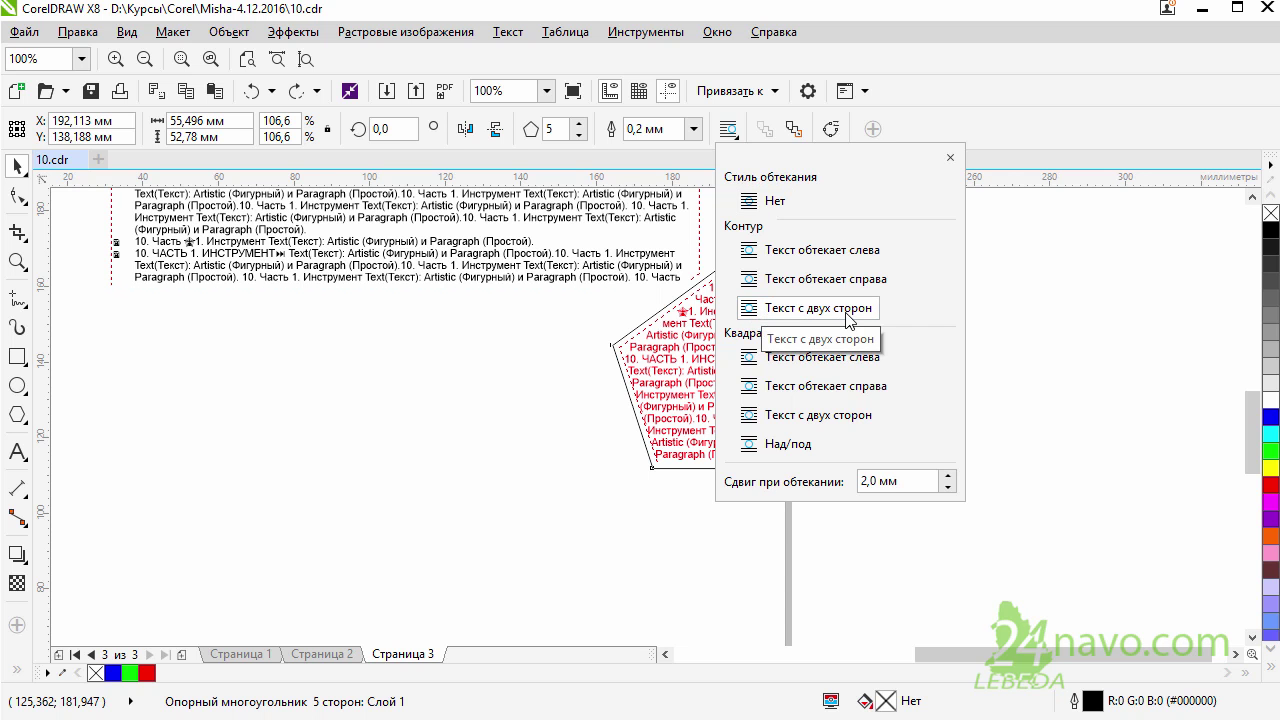
left_click(1046, 329)
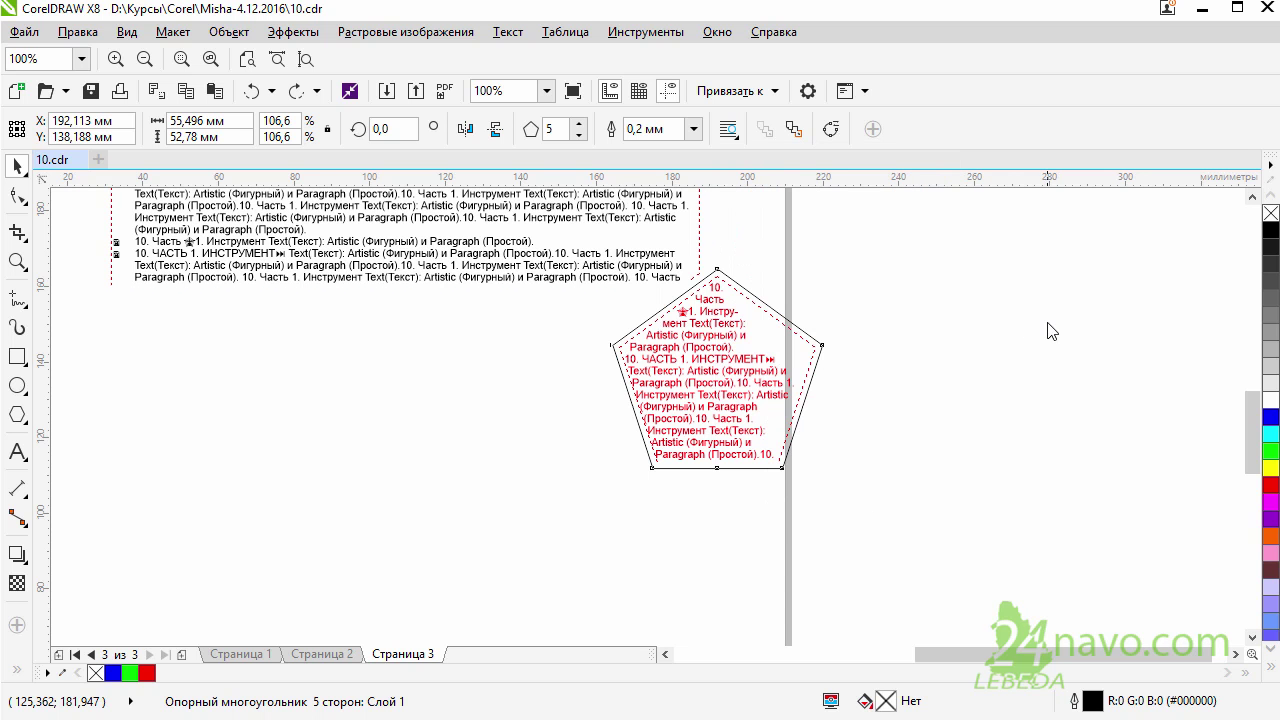
left_click(795, 325)
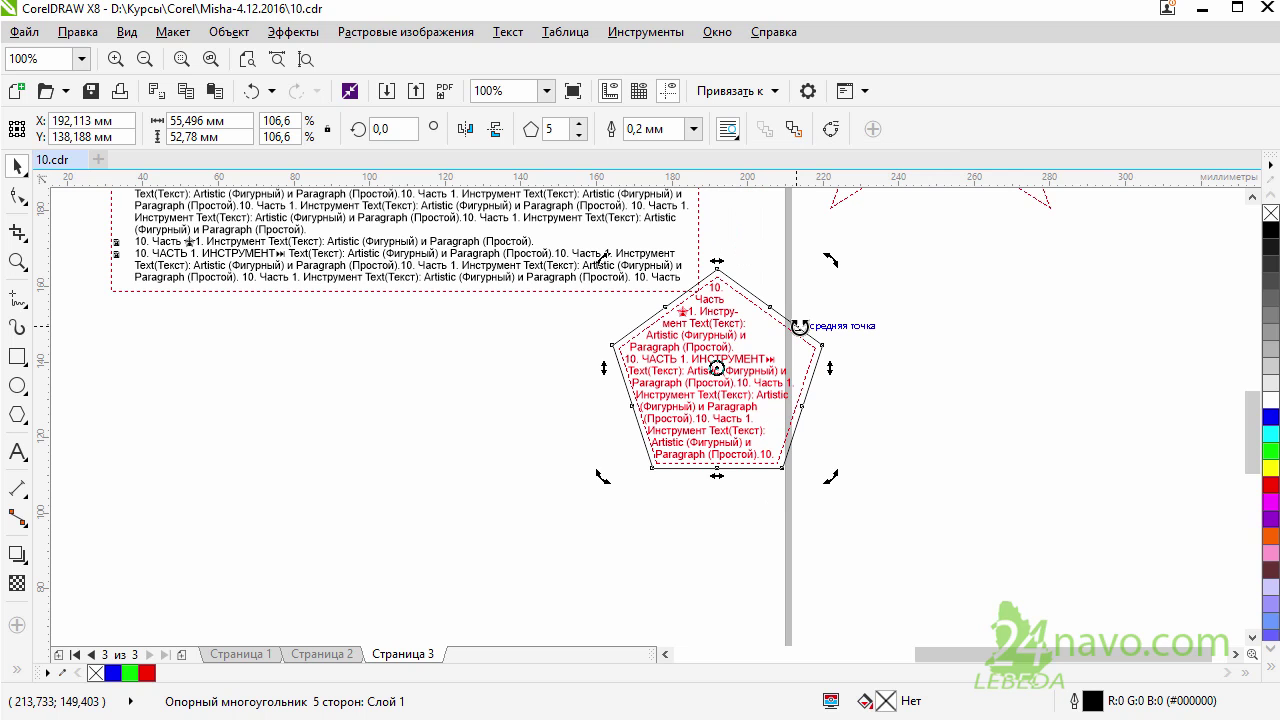
- Position the pentagon in the paragraph text below the red star and remove its black outline
left_click(800, 327)
left_click_drag(800, 327, 743, 279)
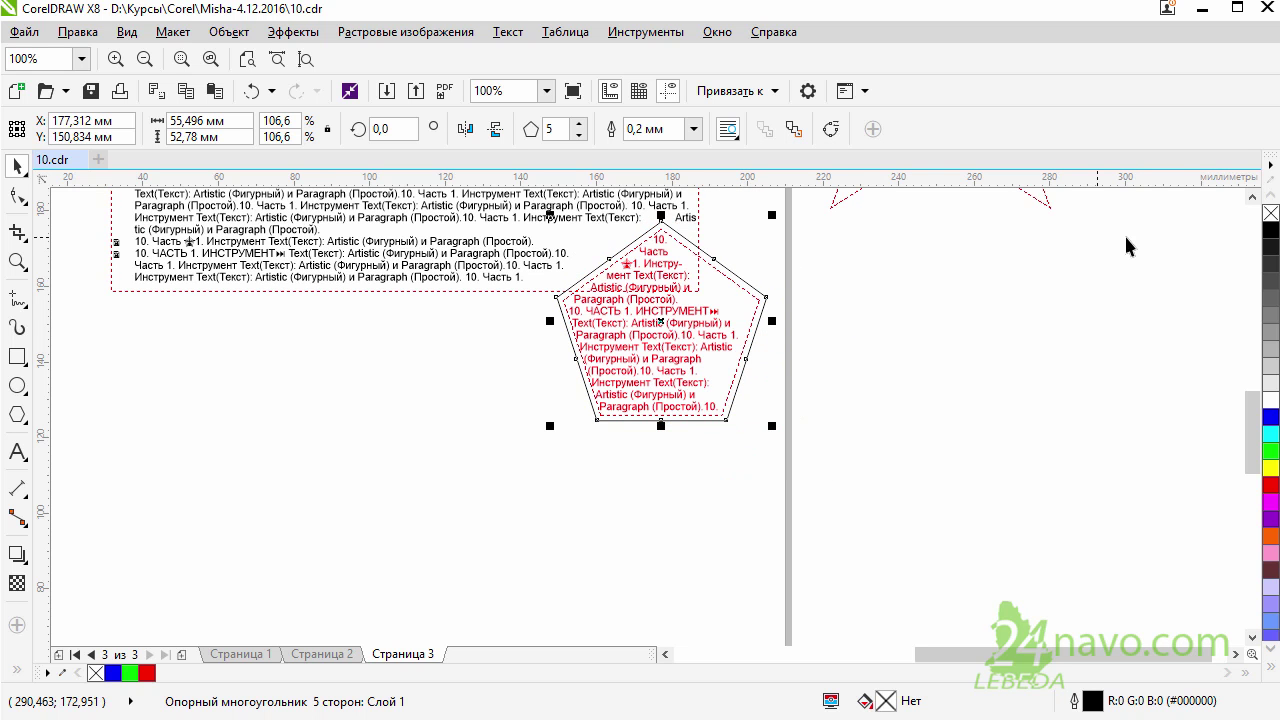
left_click(1252, 197)
left_click(1252, 197)
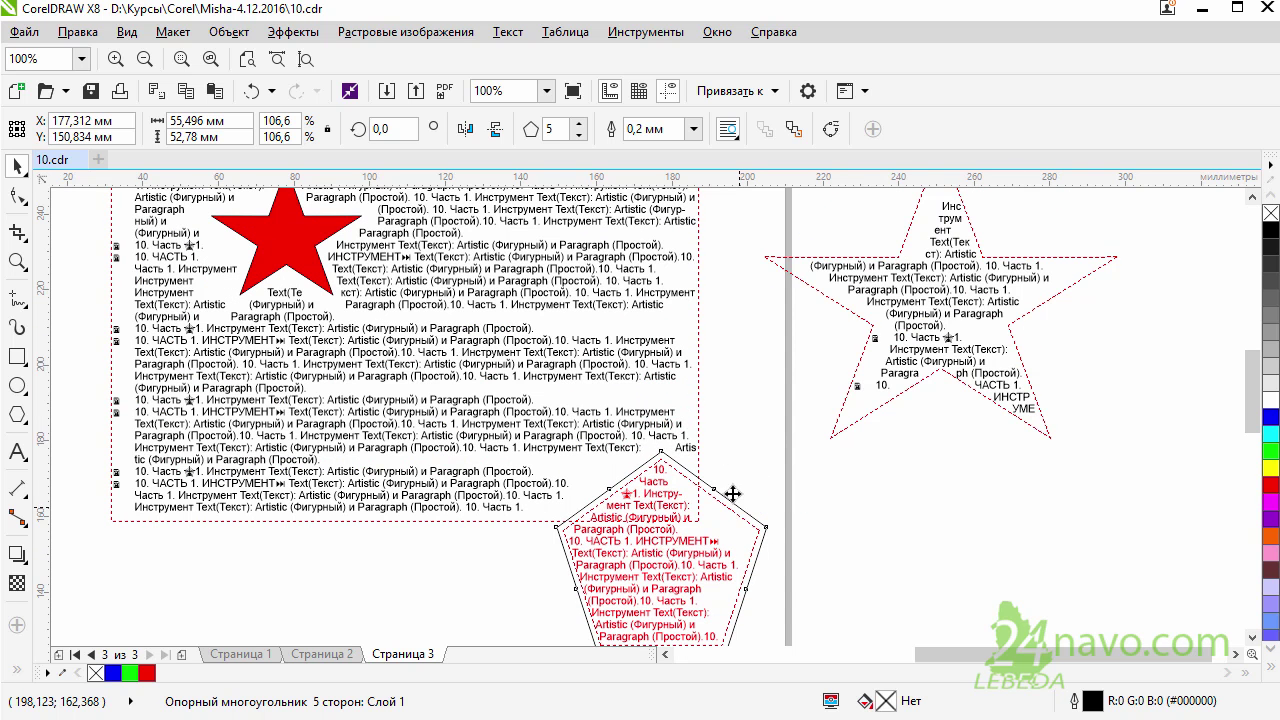
left_click_drag(735, 492, 625, 316)
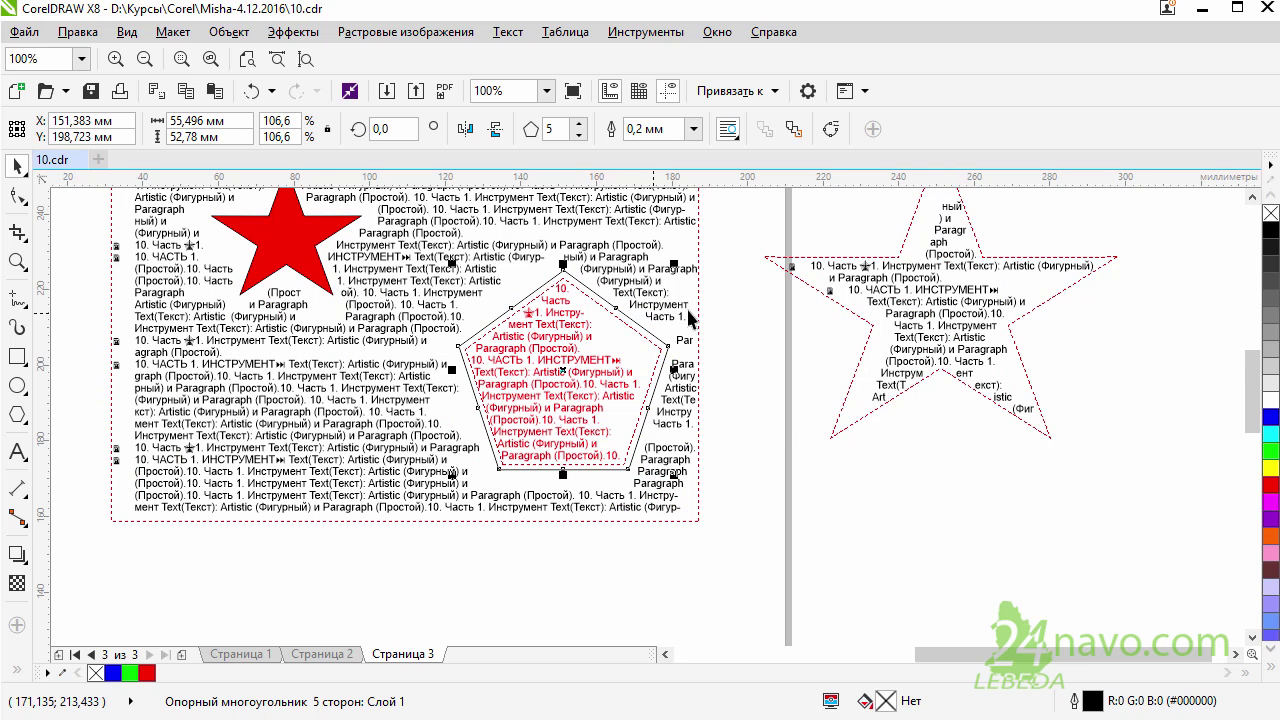
right_click(1273, 216)
left_click(913, 527)
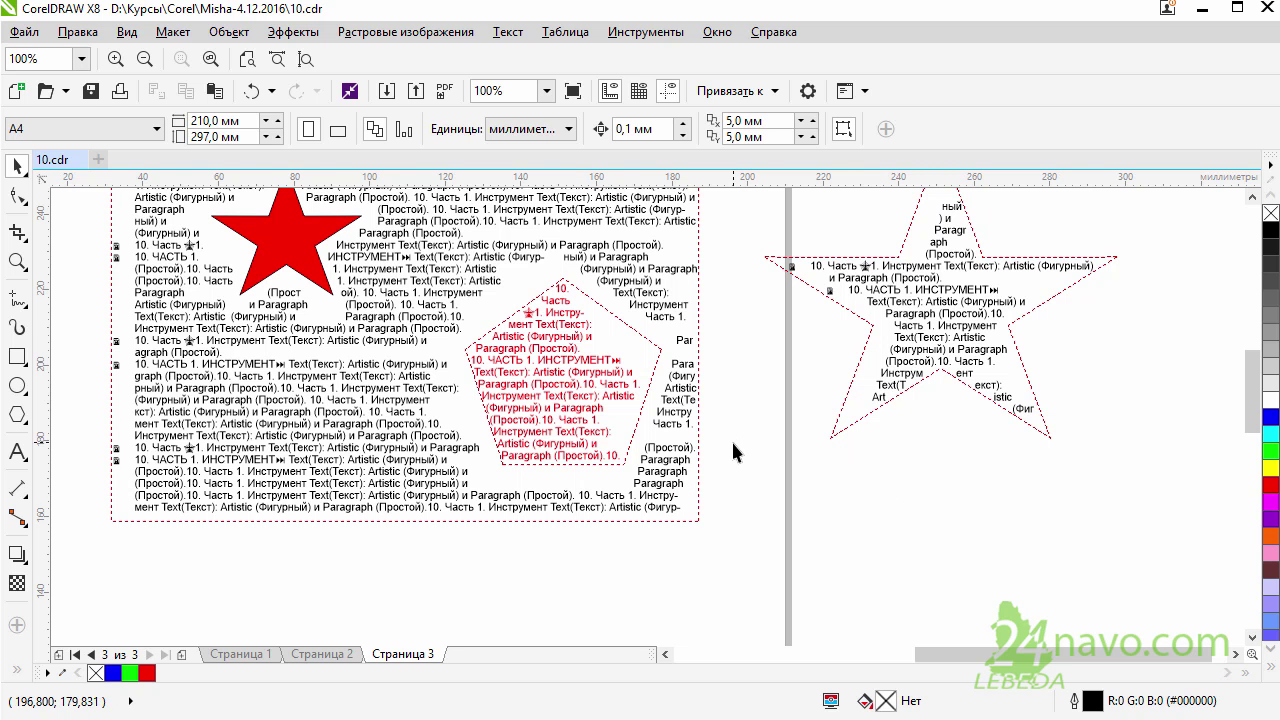
- Check the red star, pentagon text and star text, then save 10.cdr
left_click_drag(1256, 424, 1248, 404)
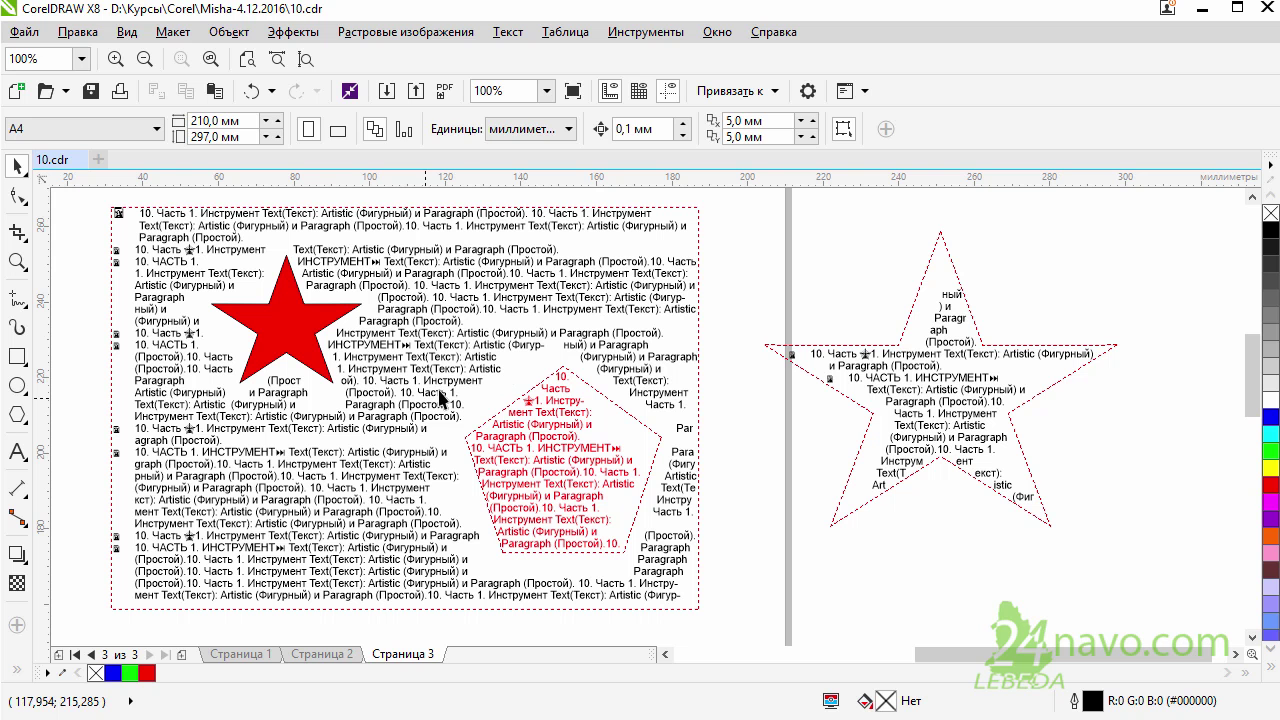
left_click(311, 328)
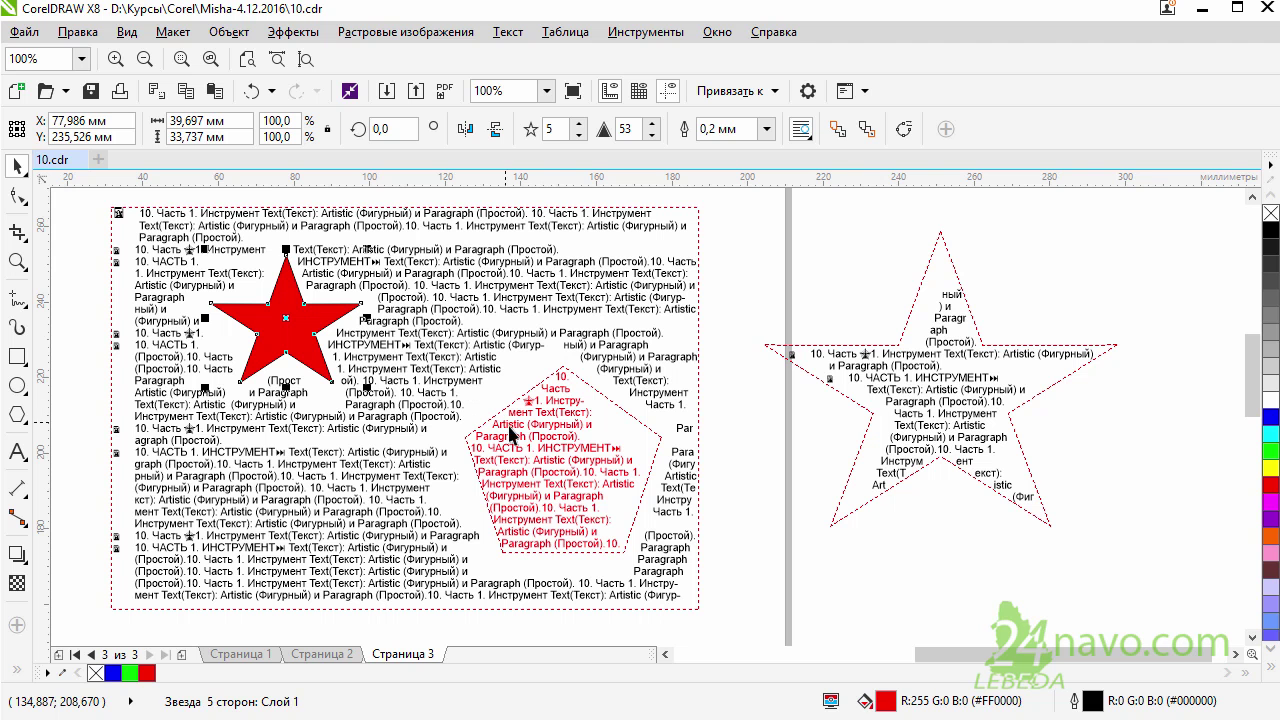
left_click(545, 445)
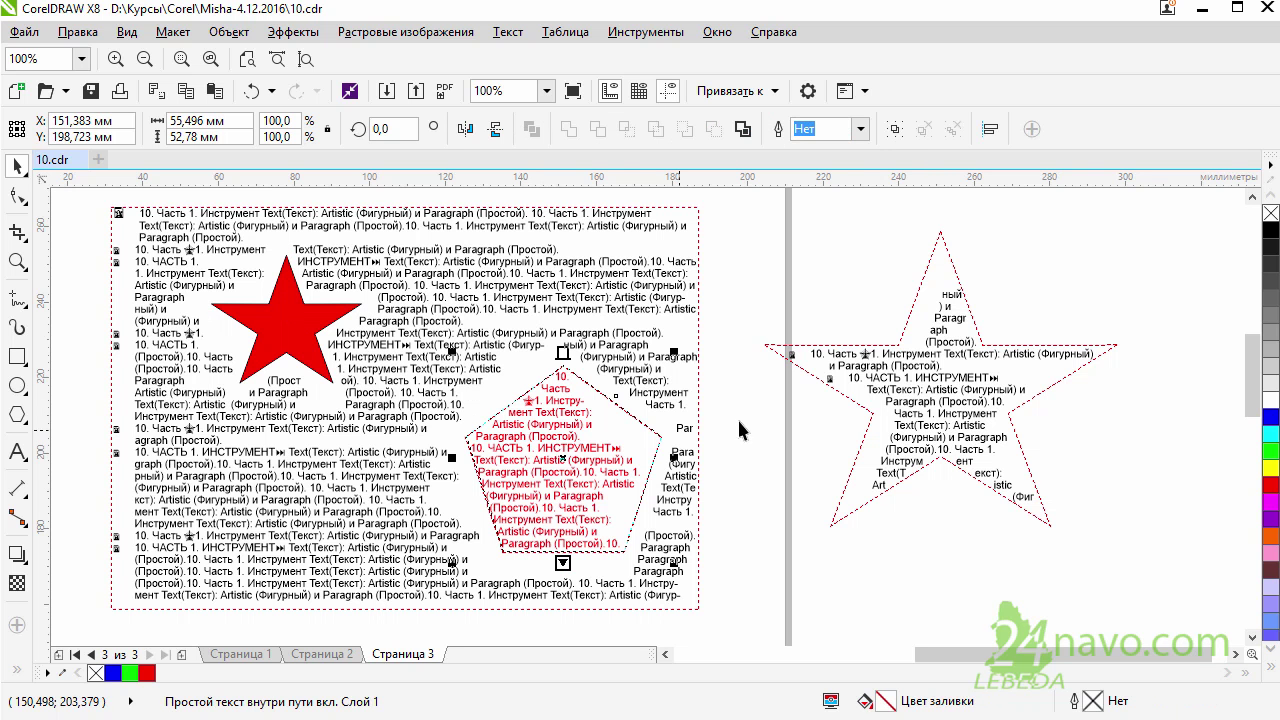
left_click(915, 403)
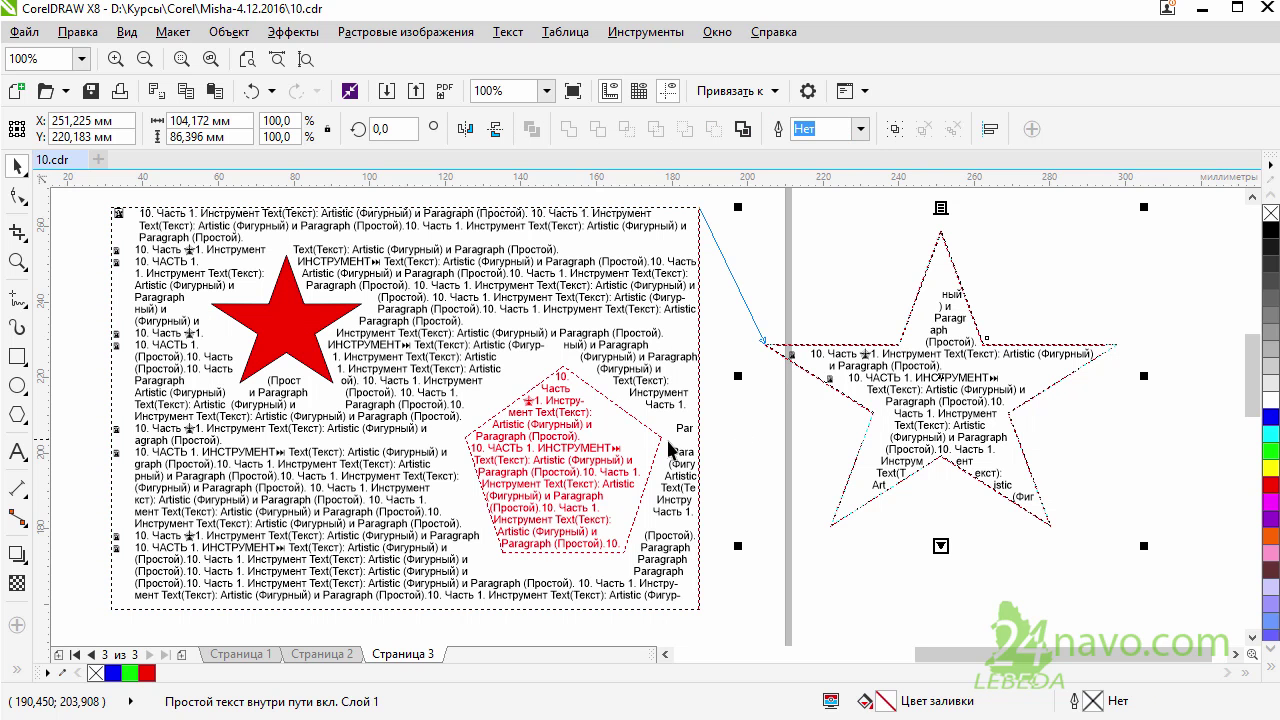
left_click(585, 453)
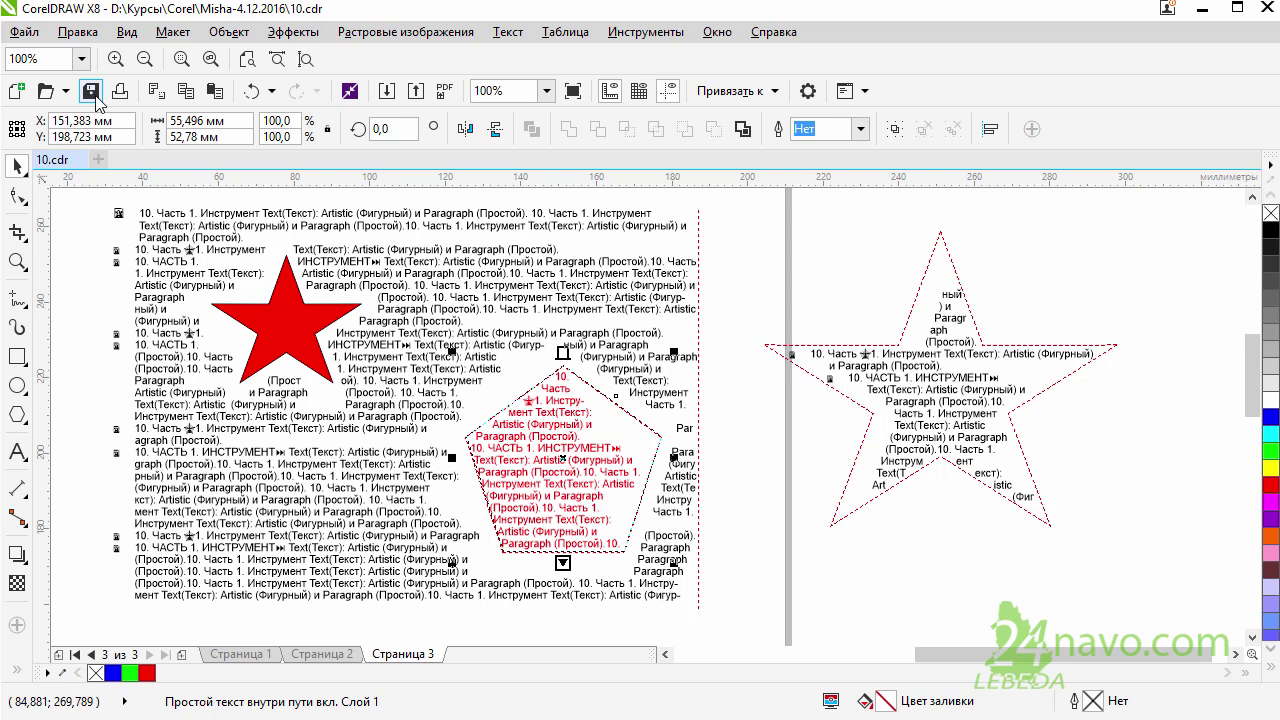
key("ctrl+s")
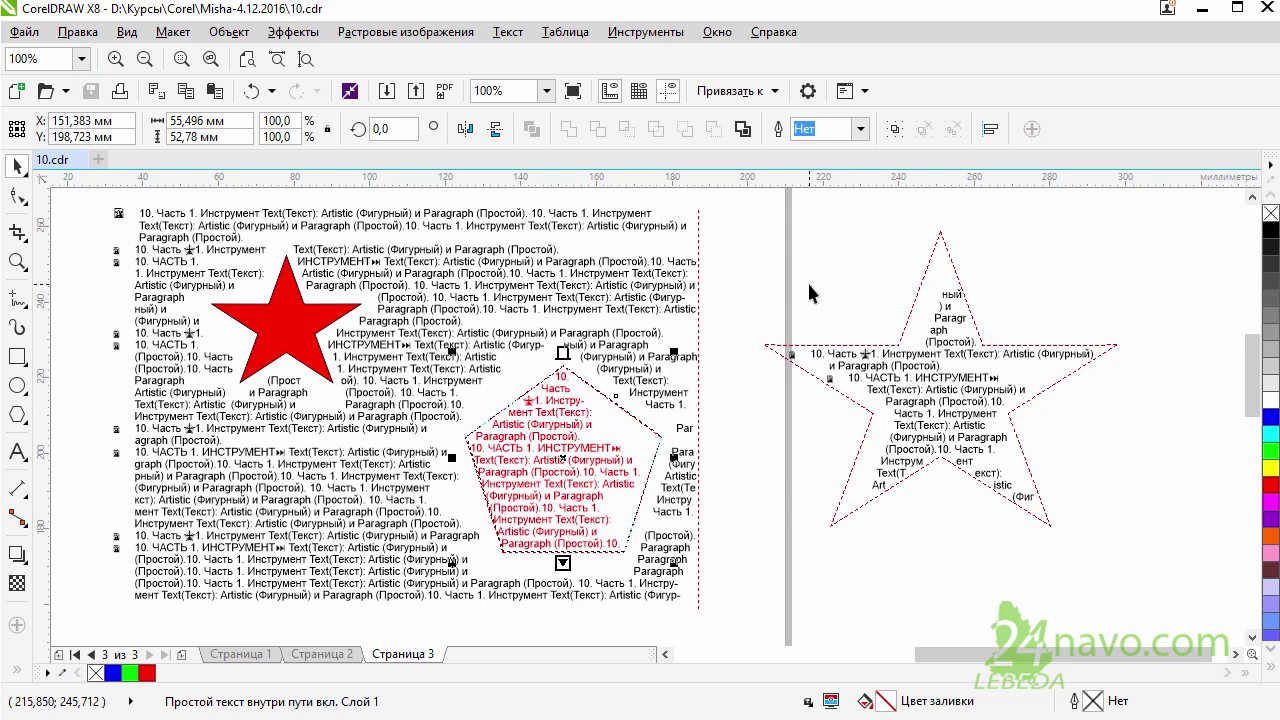
key("Escape")
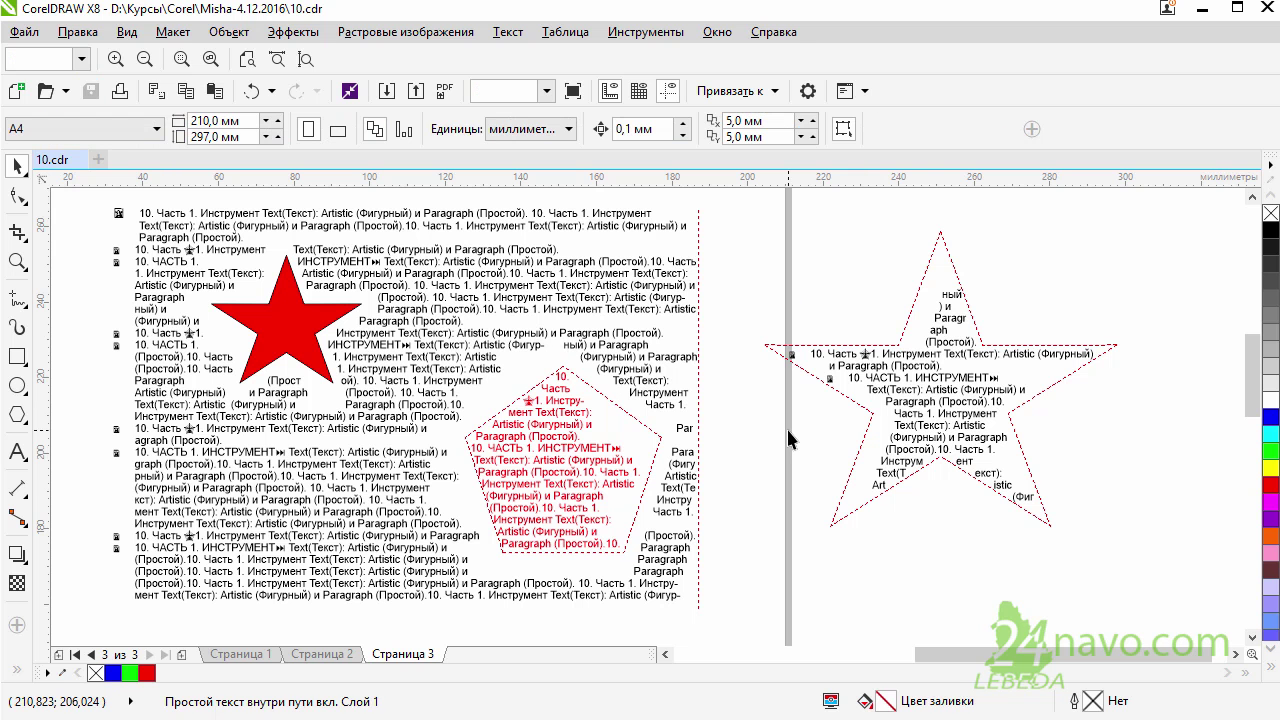